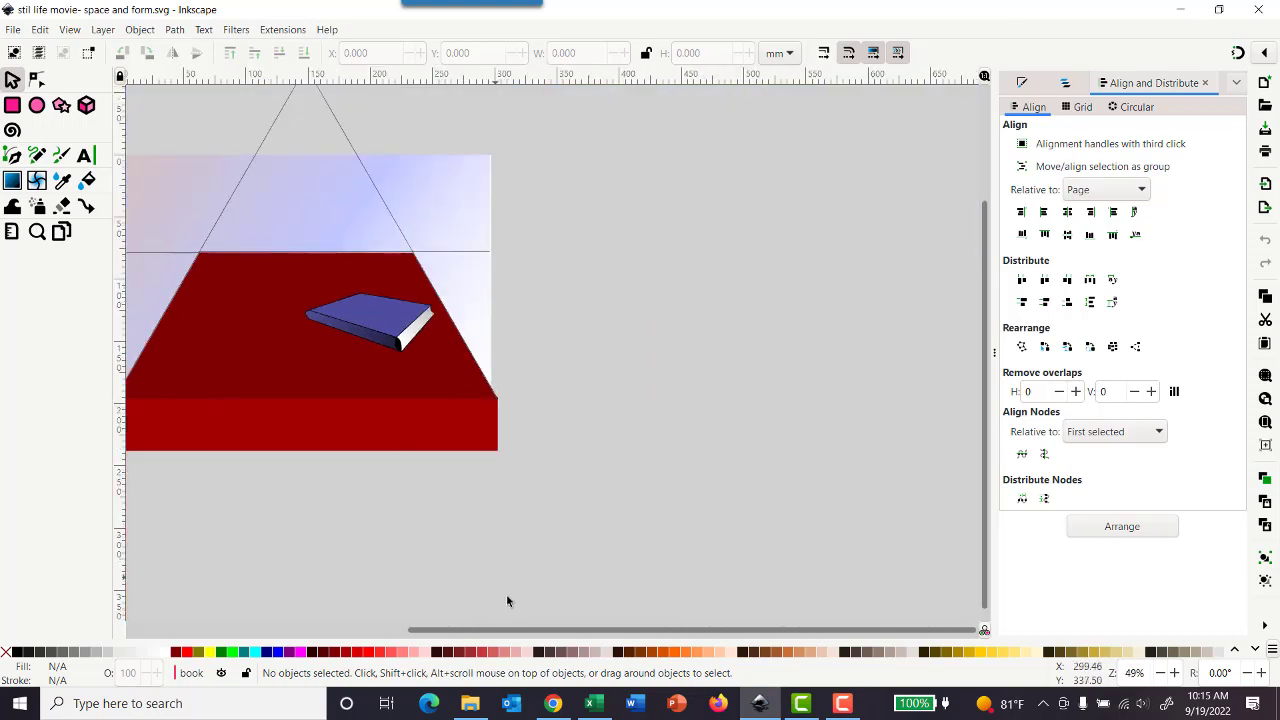
Step: Hide the book and guidlines layers so only the table and background artwork are shown
left_click_drag(543, 630, 345, 618)
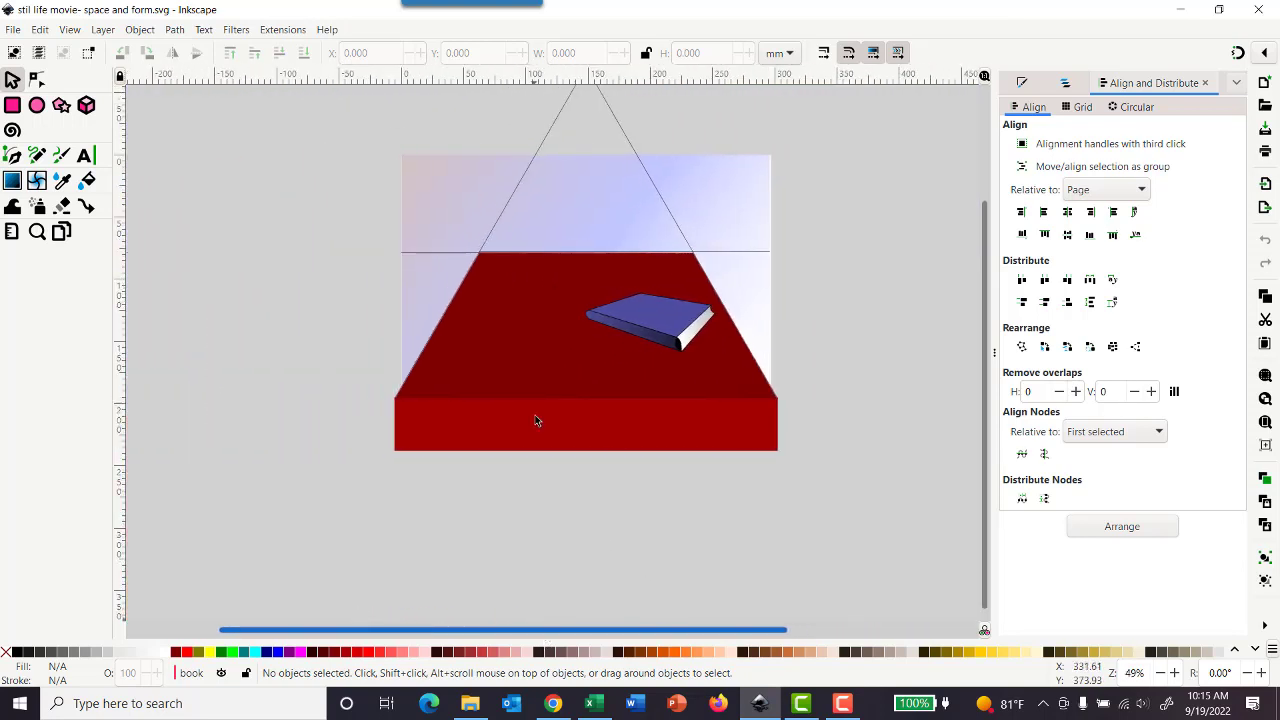
scroll(955, 297, "up", 2)
left_click(1068, 82)
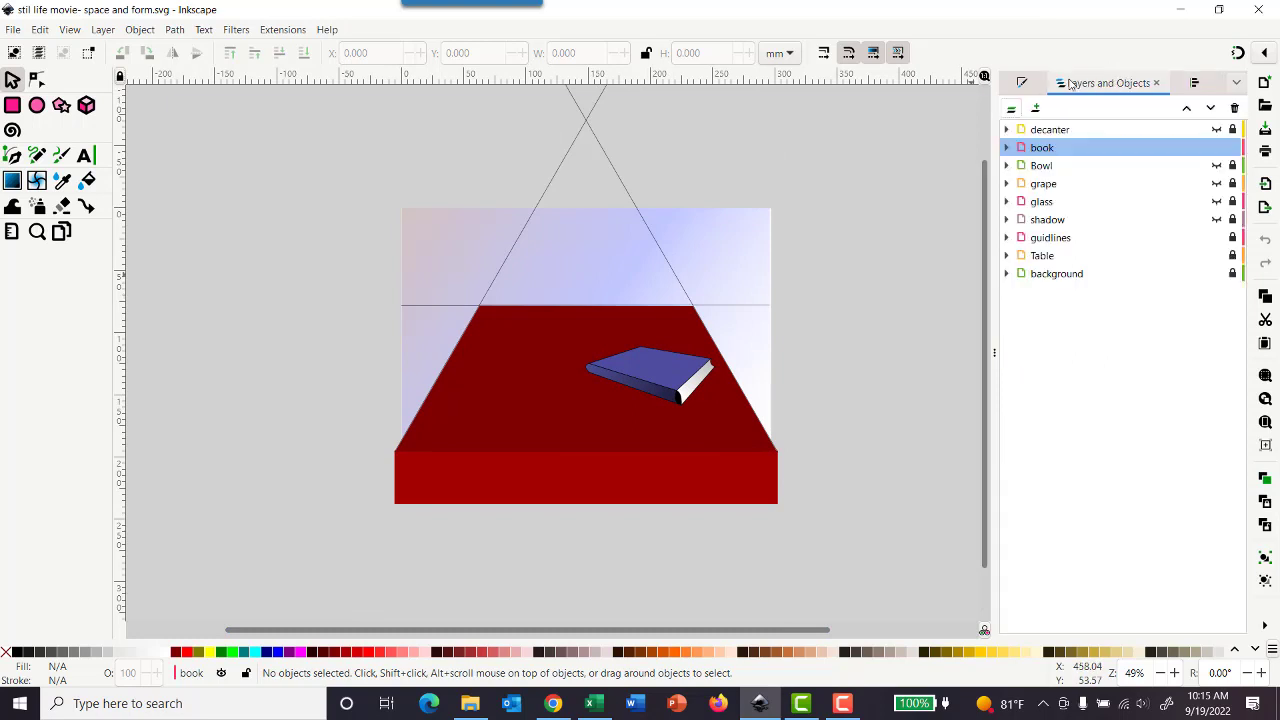
left_click(1217, 148)
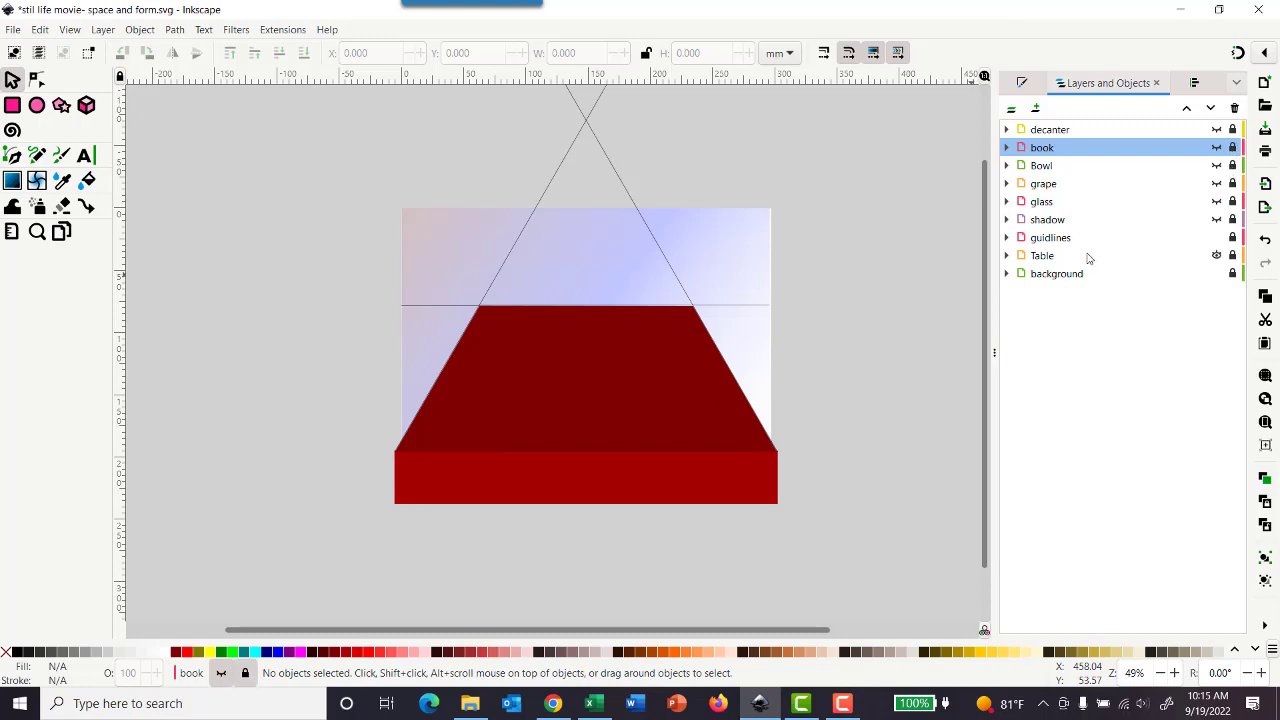
left_click(1217, 238)
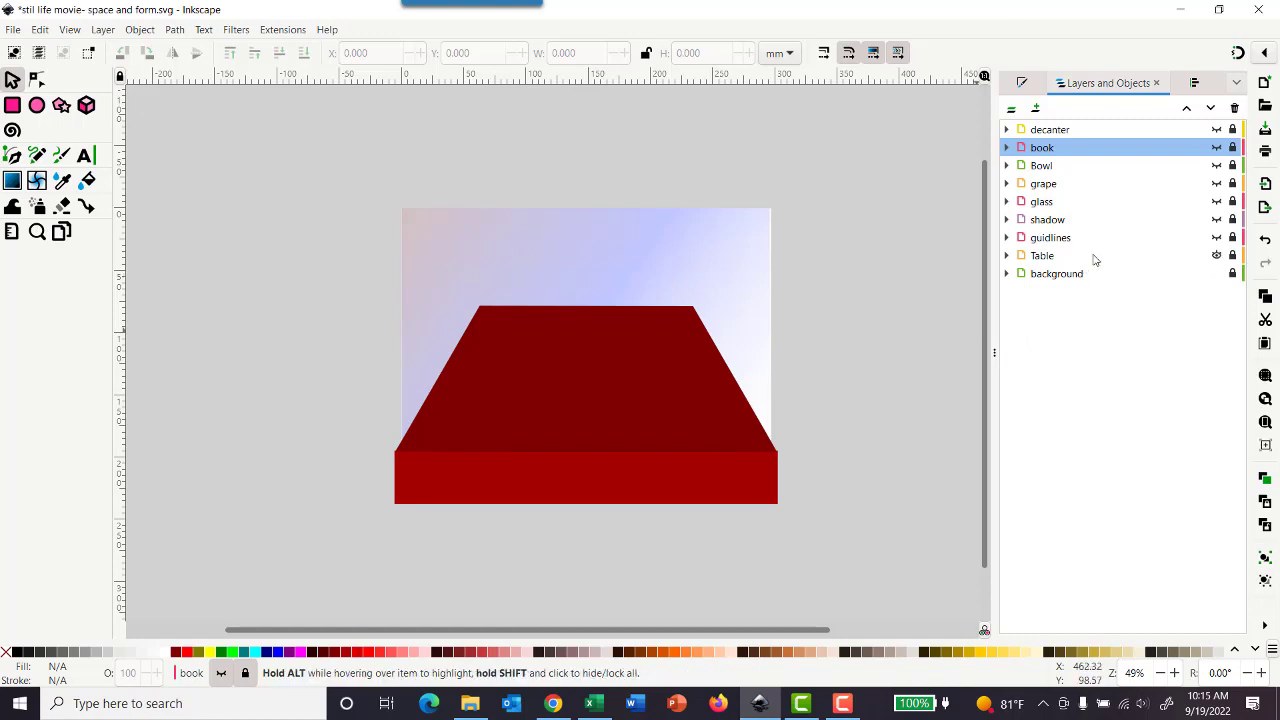
Step: Add a layer named "table cloth" directly above the Table layer
left_click(1050, 258)
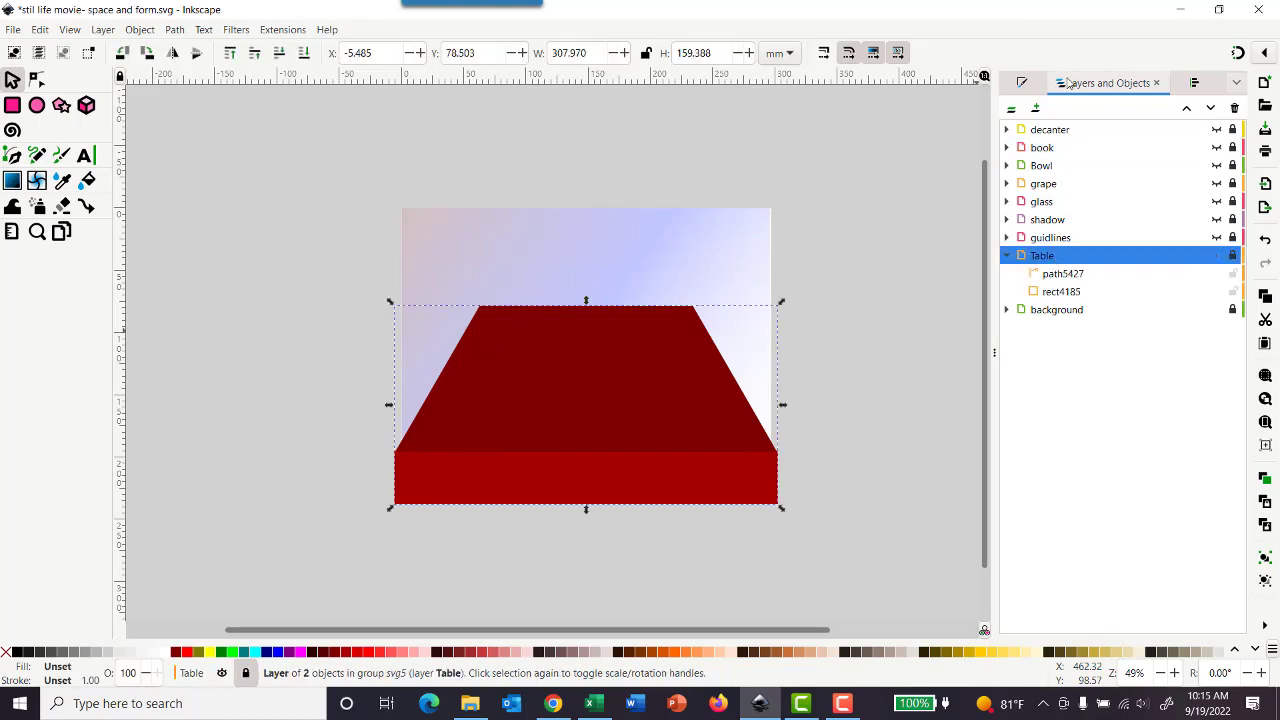
left_click(1037, 109)
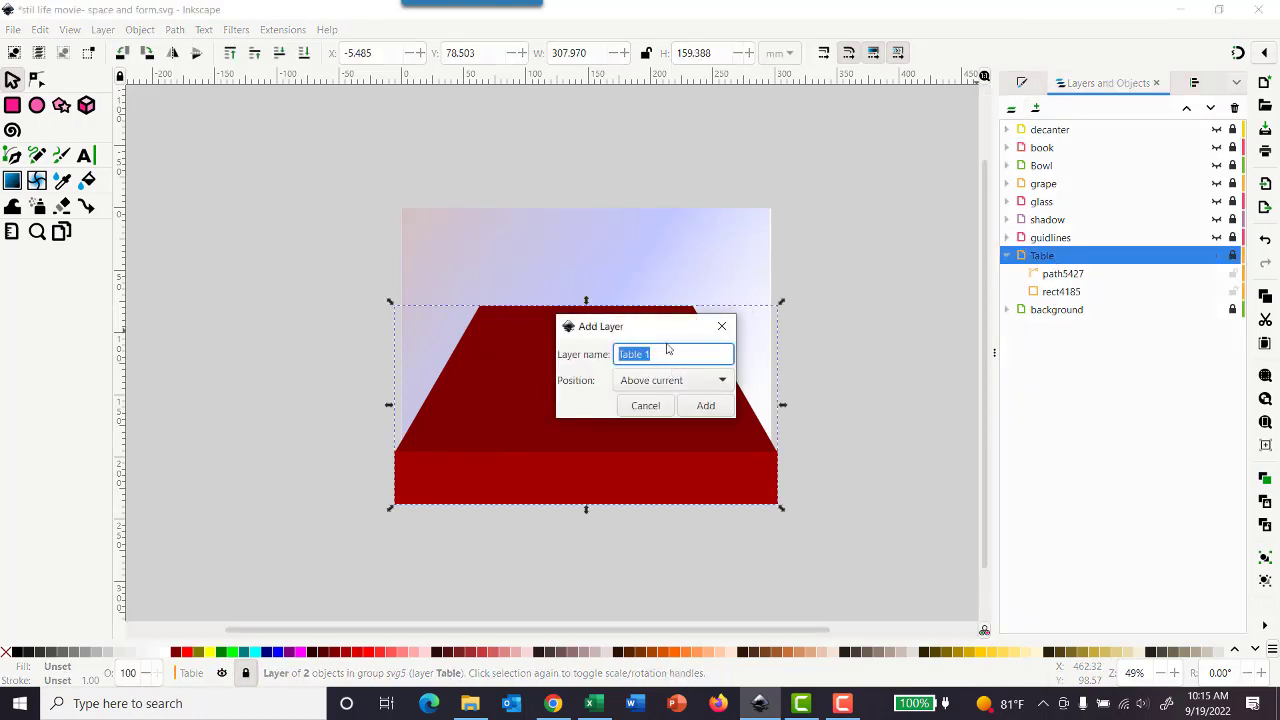
type("ta")
key("Return")
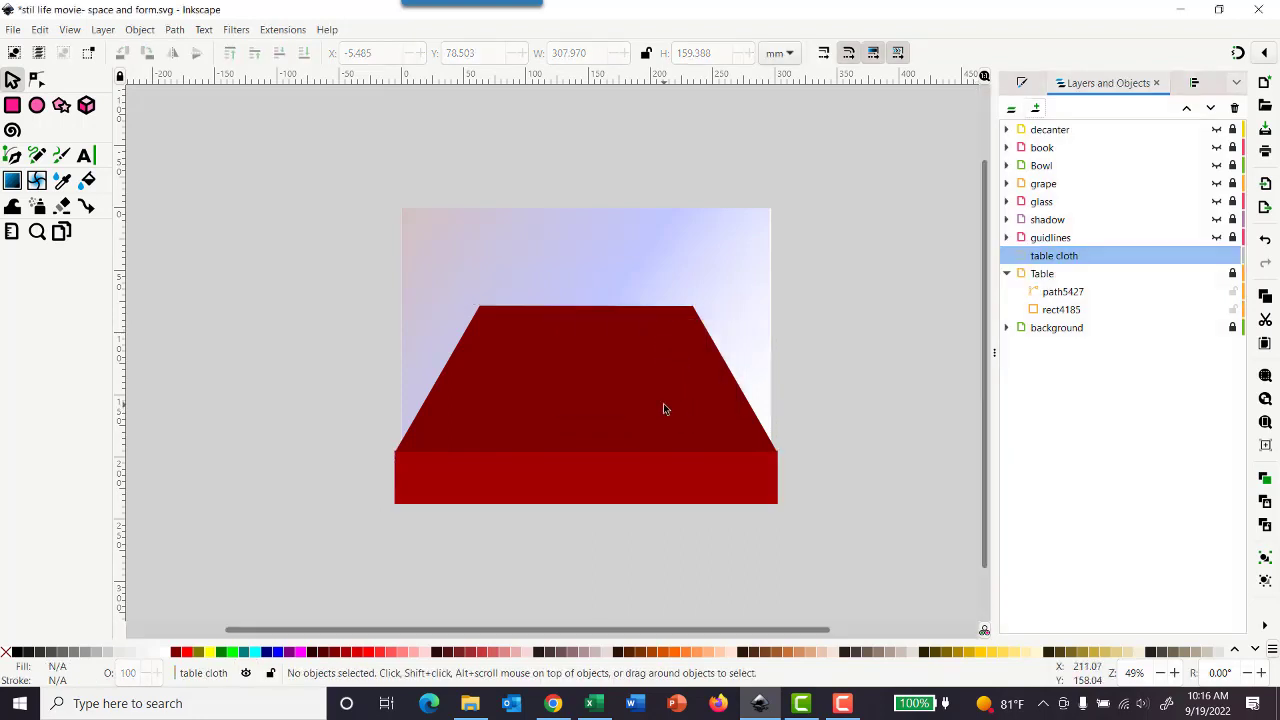
Step: Activate the Pen tool and enable snapping for drawing along the table's edges
scroll(663, 403, "up", 1)
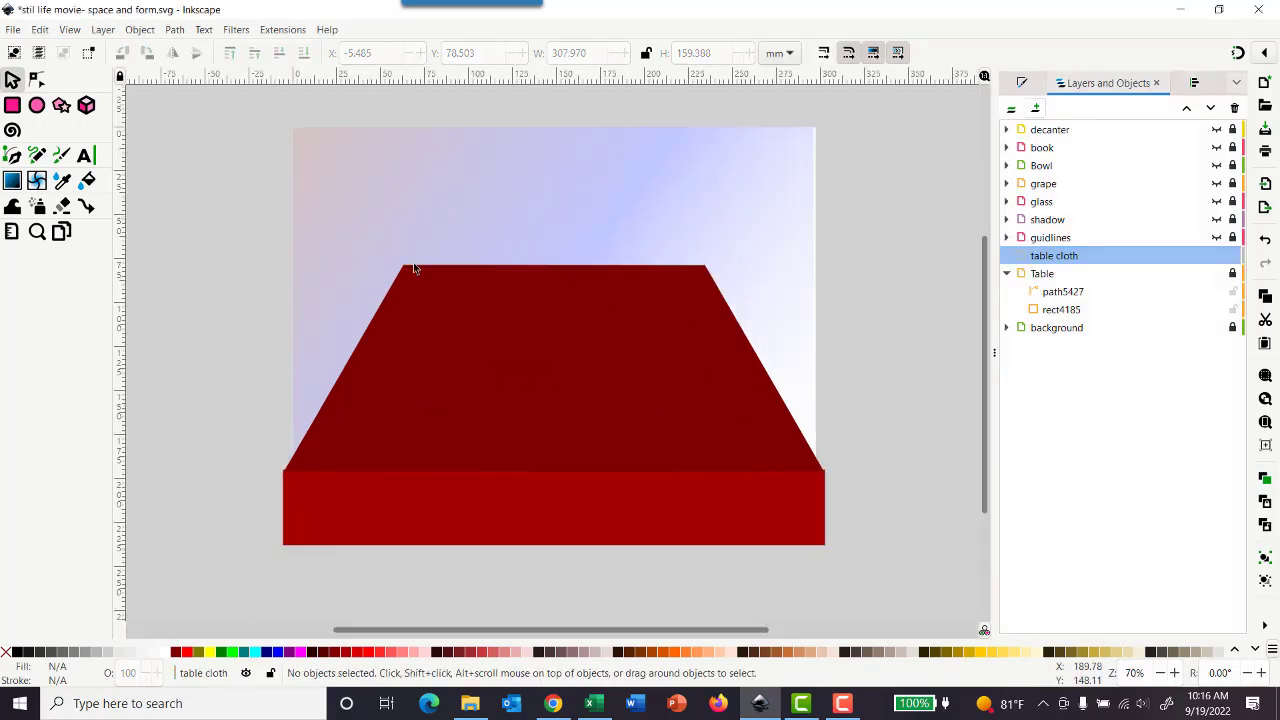
left_click(14, 157)
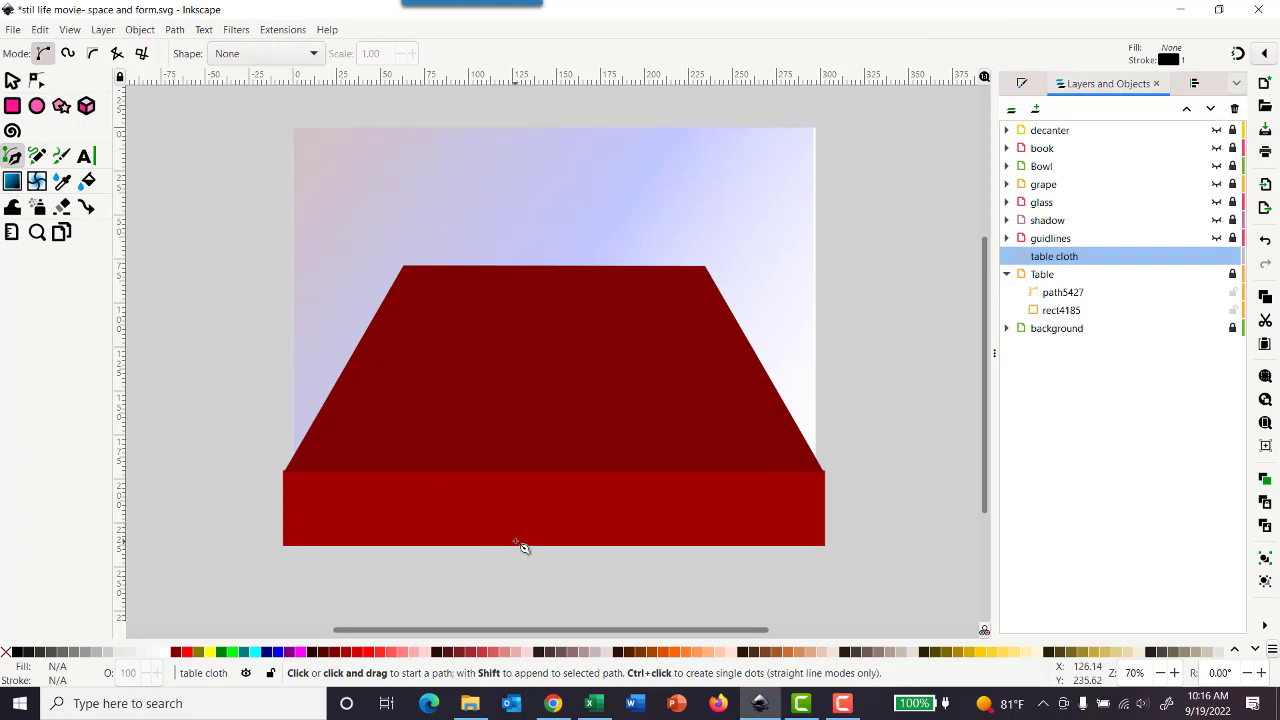
left_click(1262, 55)
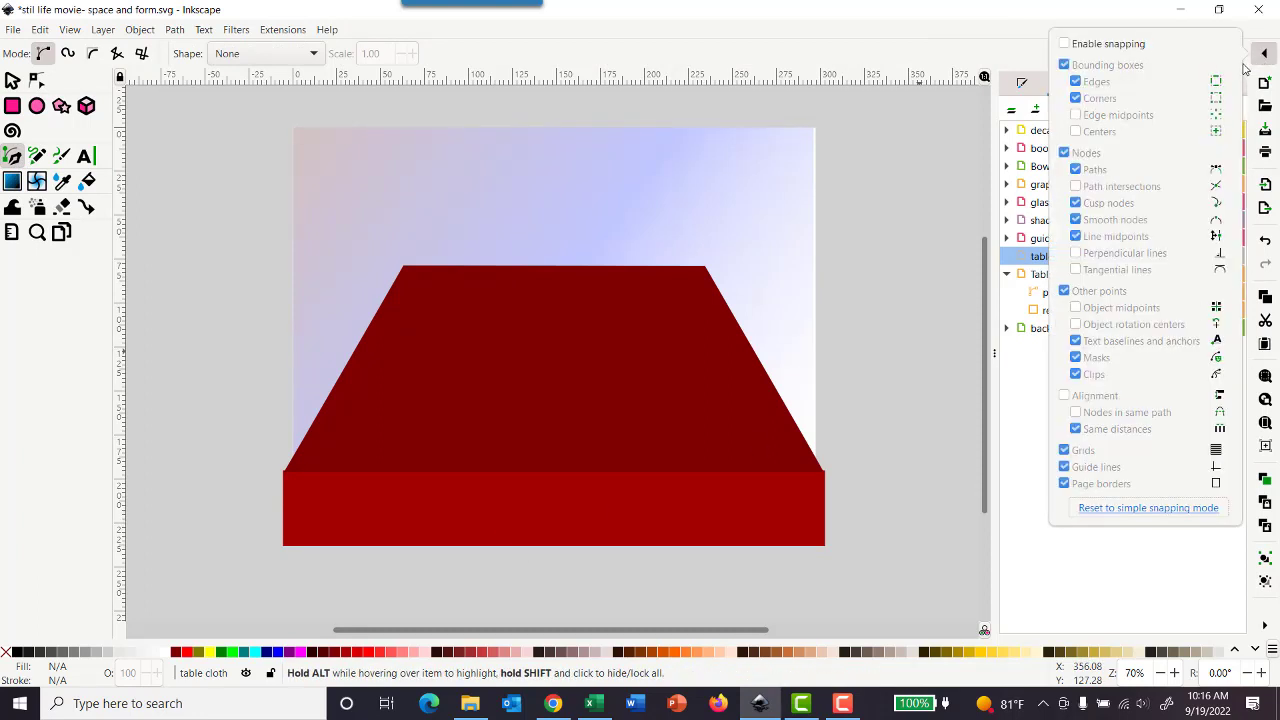
left_click(1085, 45)
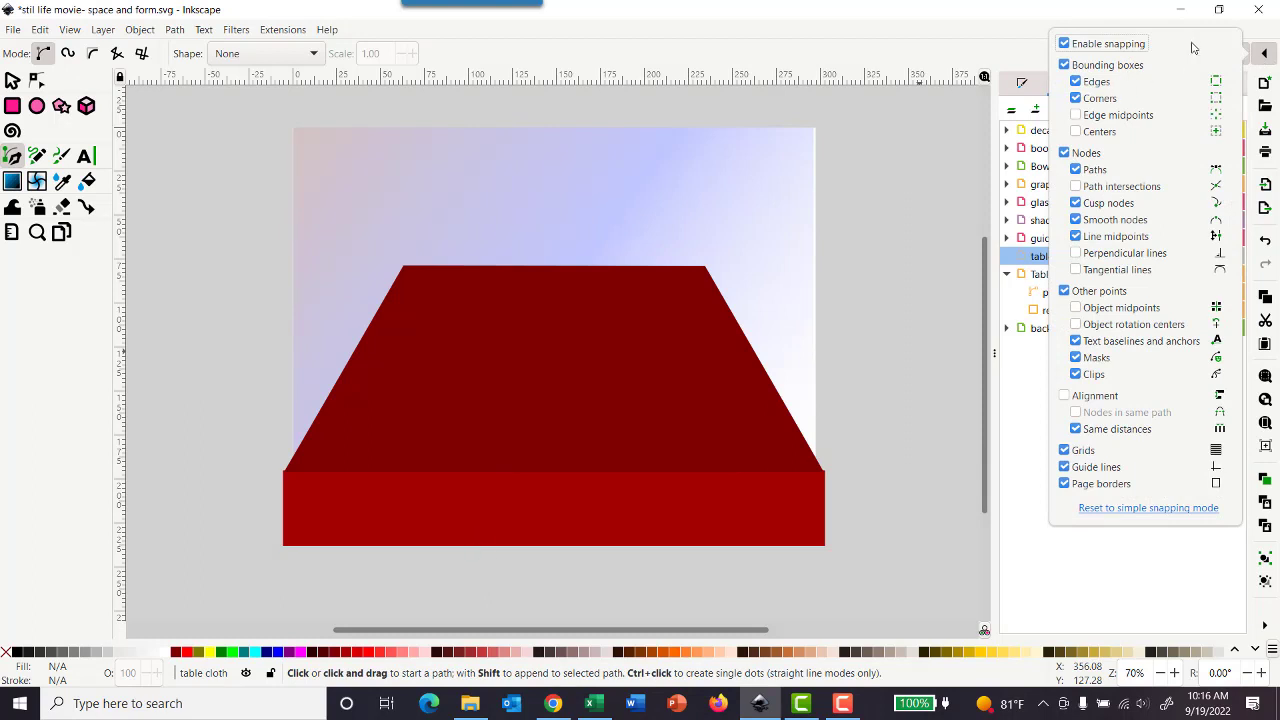
left_click(1260, 53)
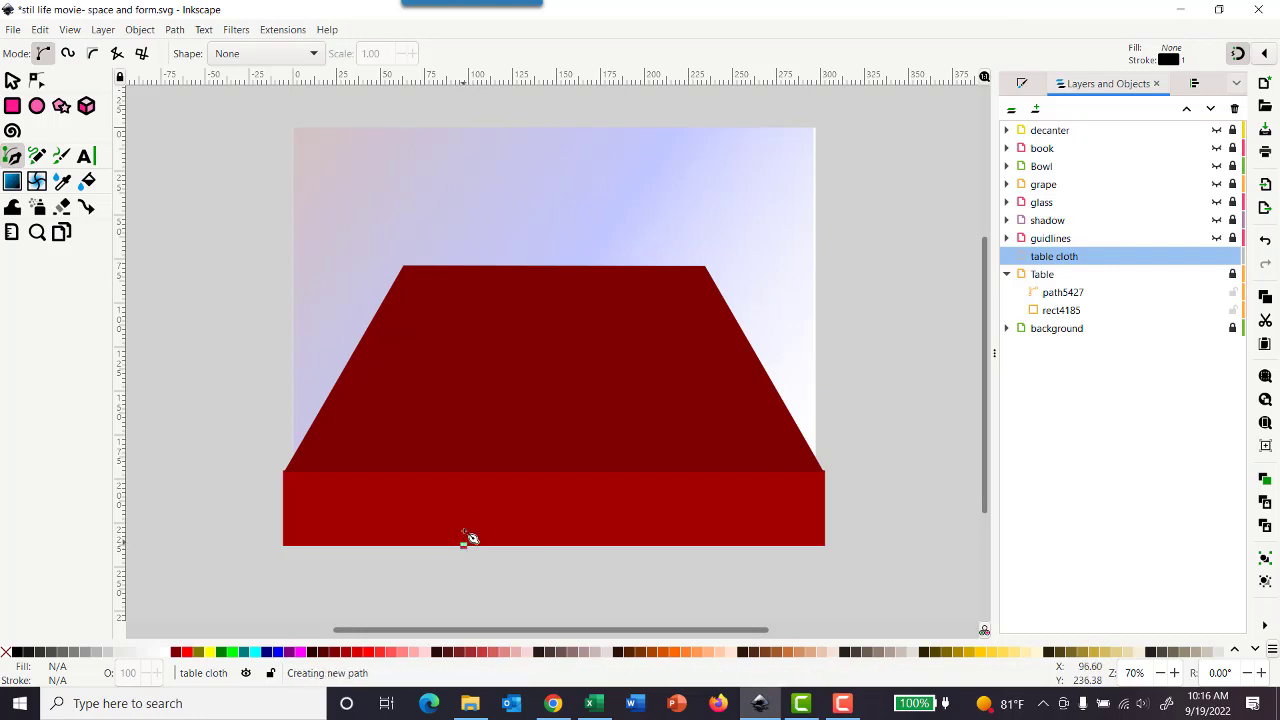
Step: Draw a closed straight-line tablecloth outline over the tabletop and front face, following the table's corners and cutting diagonally across the front-left corner
left_click(466, 546)
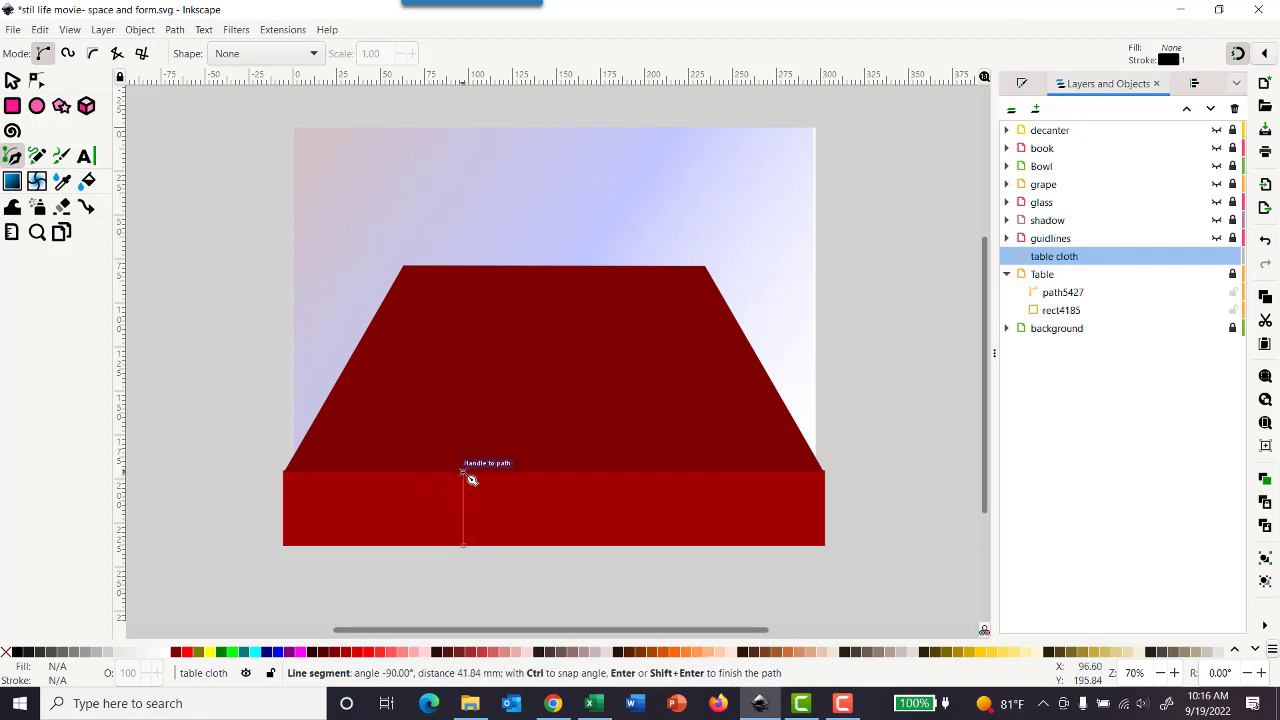
left_click(470, 478)
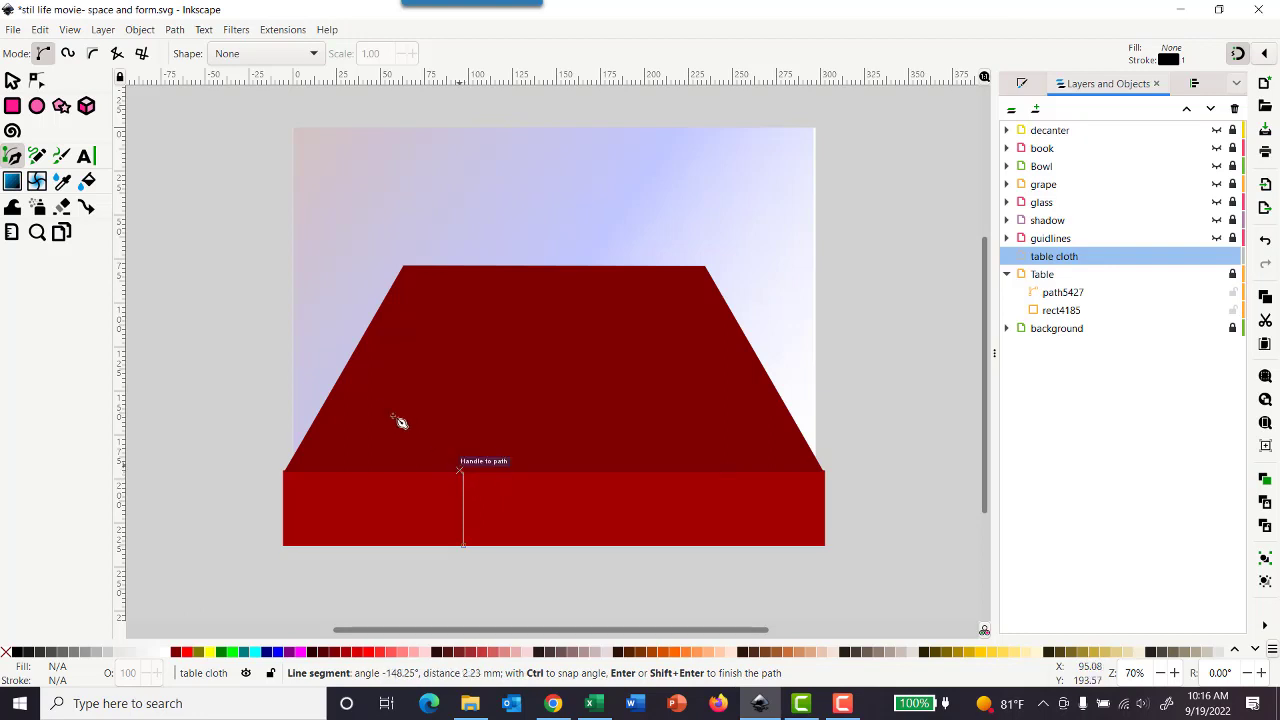
left_click(355, 373)
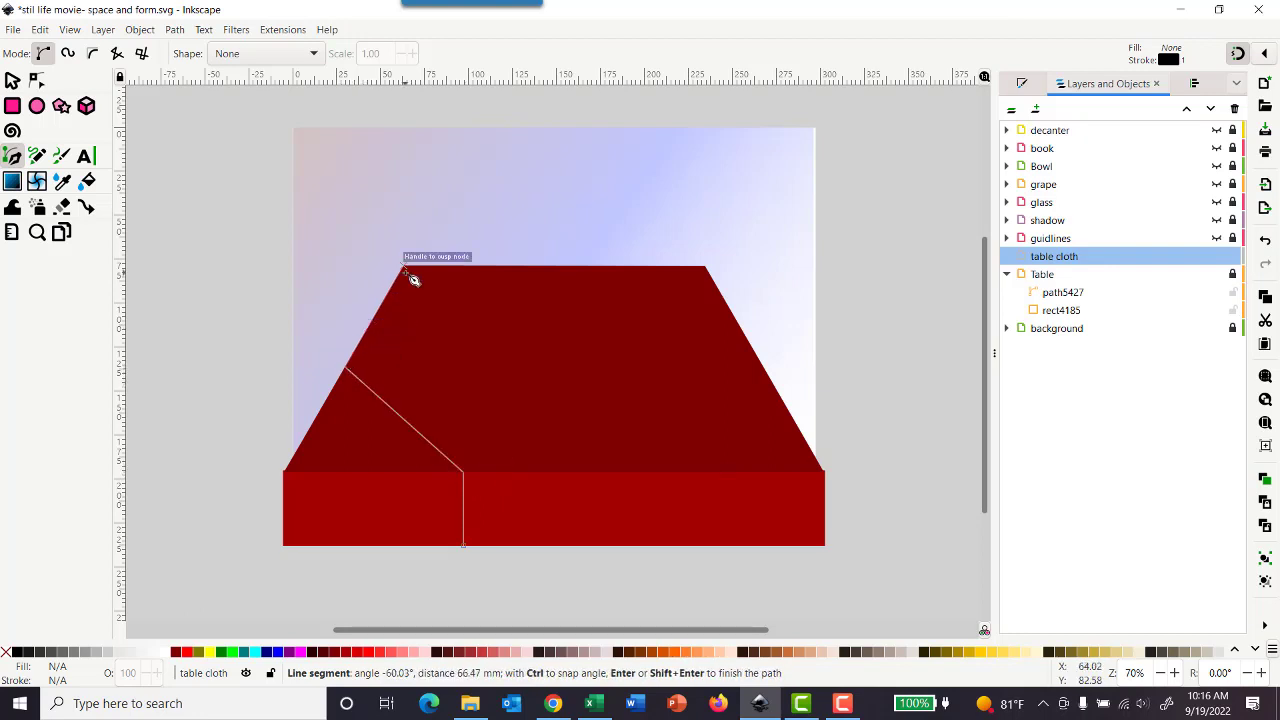
left_click(413, 279)
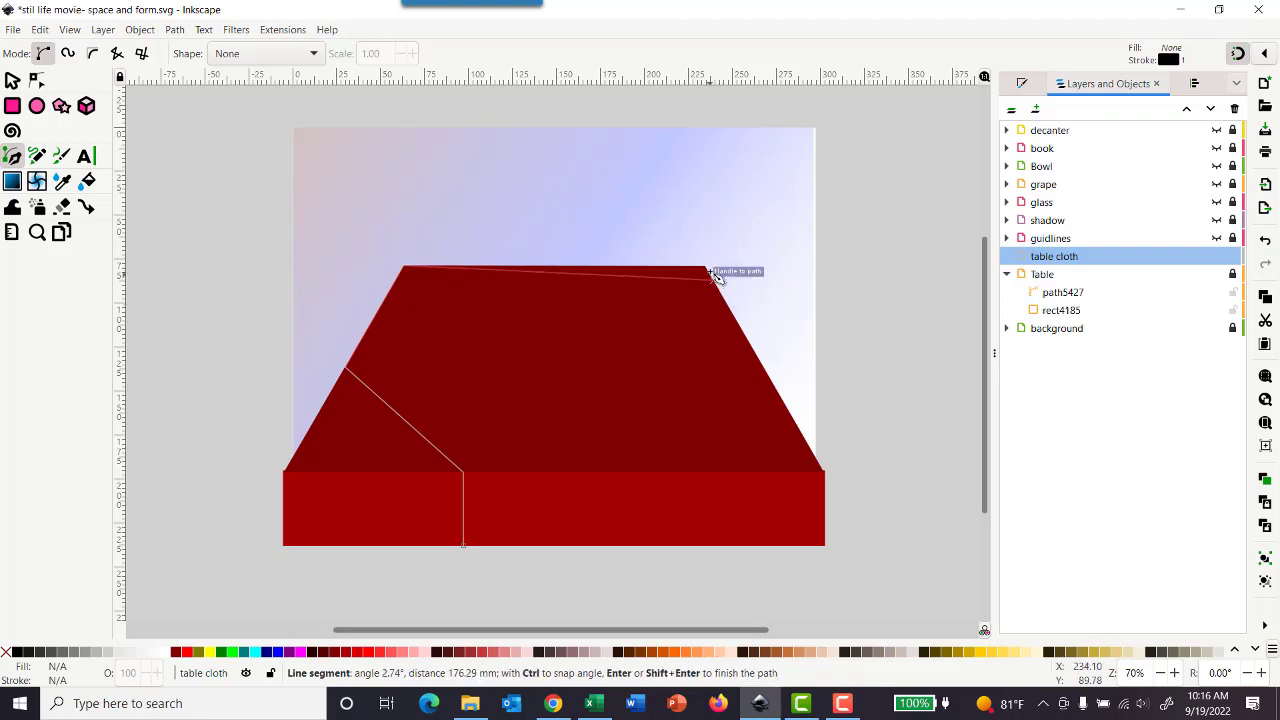
left_click(710, 268)
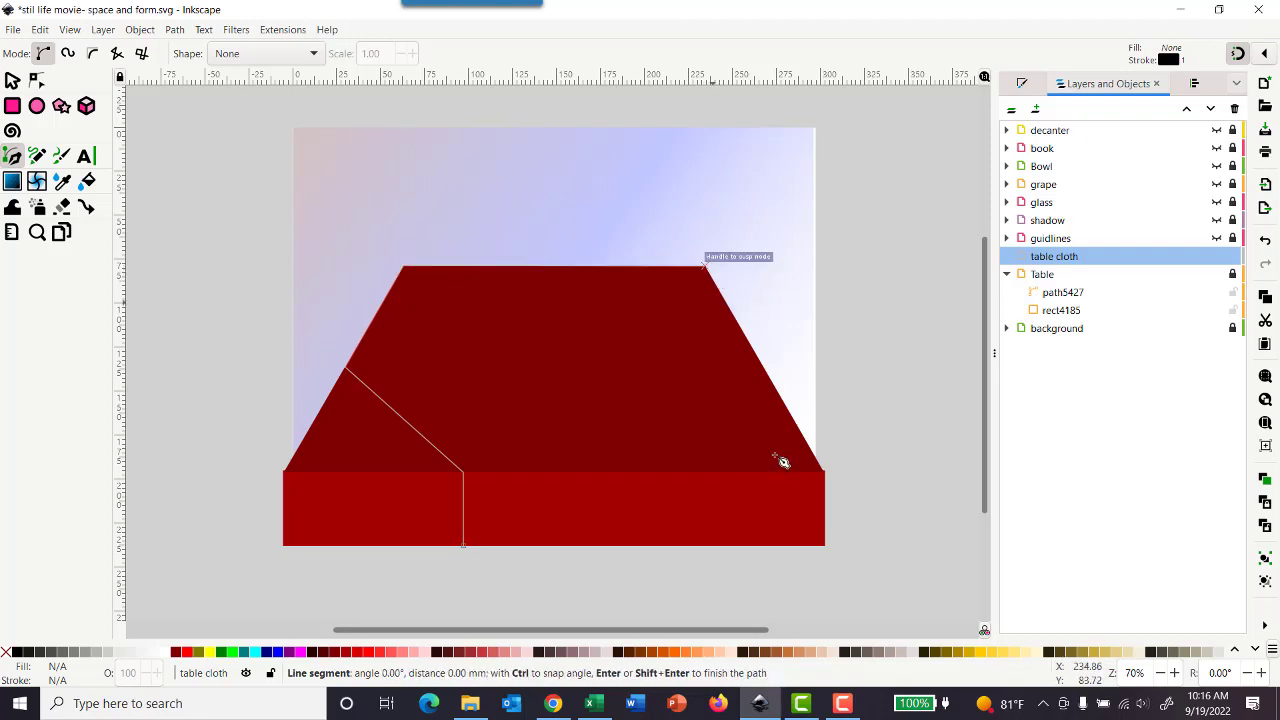
left_click(830, 477)
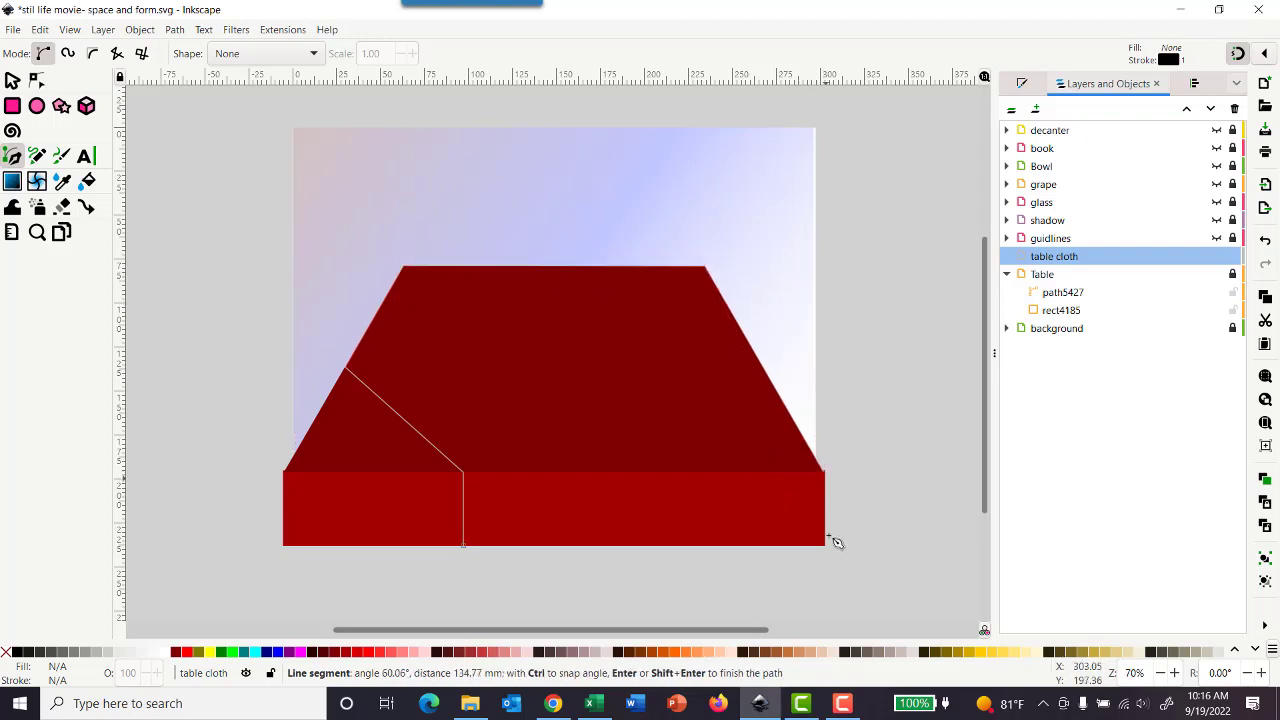
left_click(830, 552)
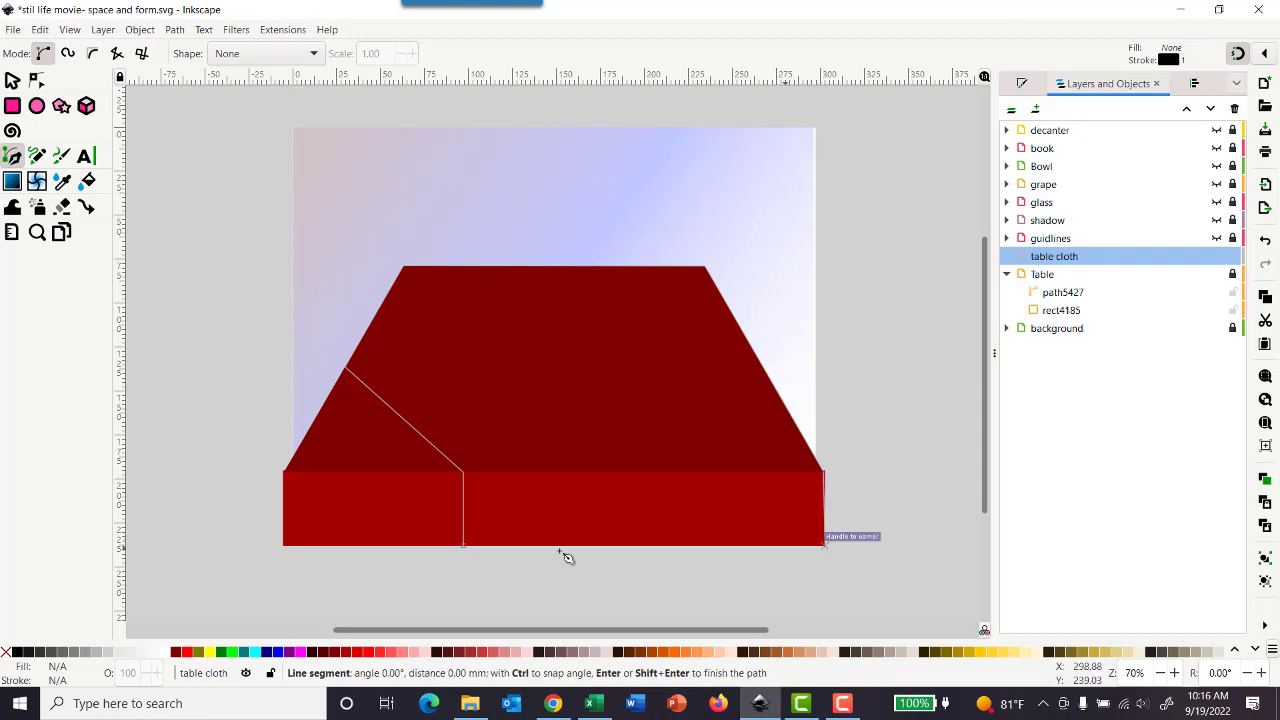
left_click(467, 549)
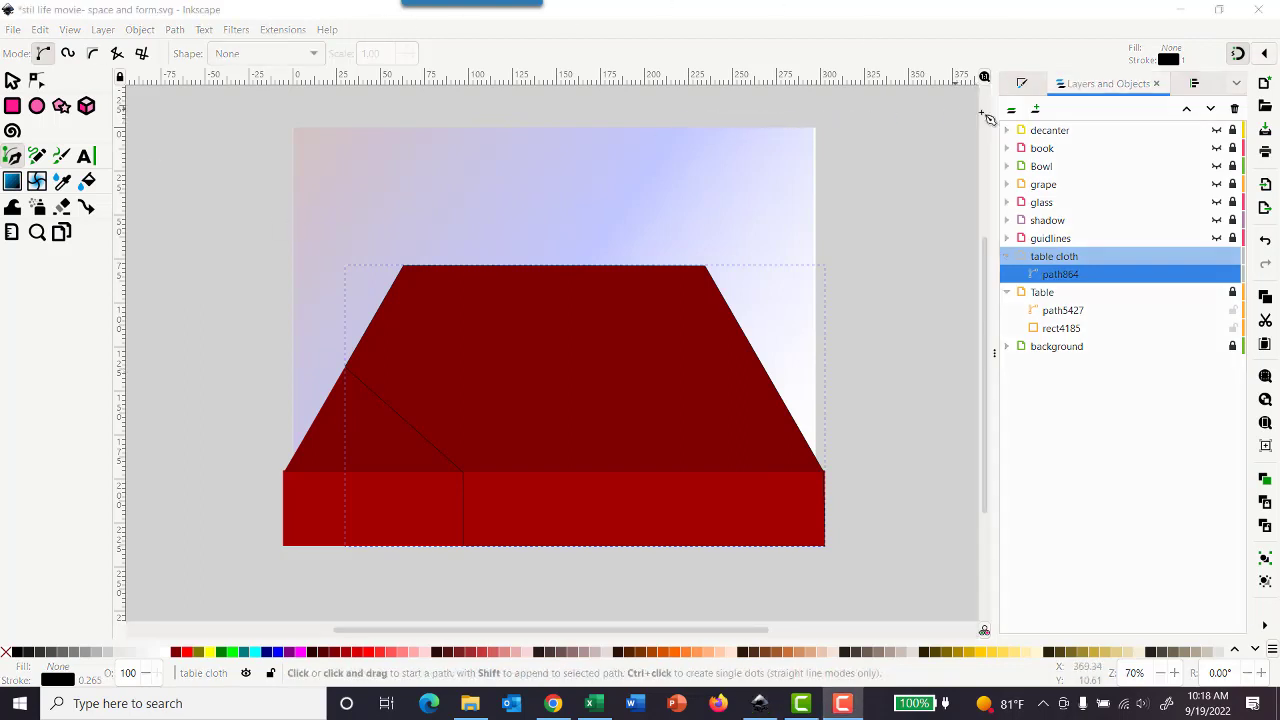
Step: Give the tablecloth path a flat light grey fill with lightness 92 (ebebebff)
left_click(1022, 87)
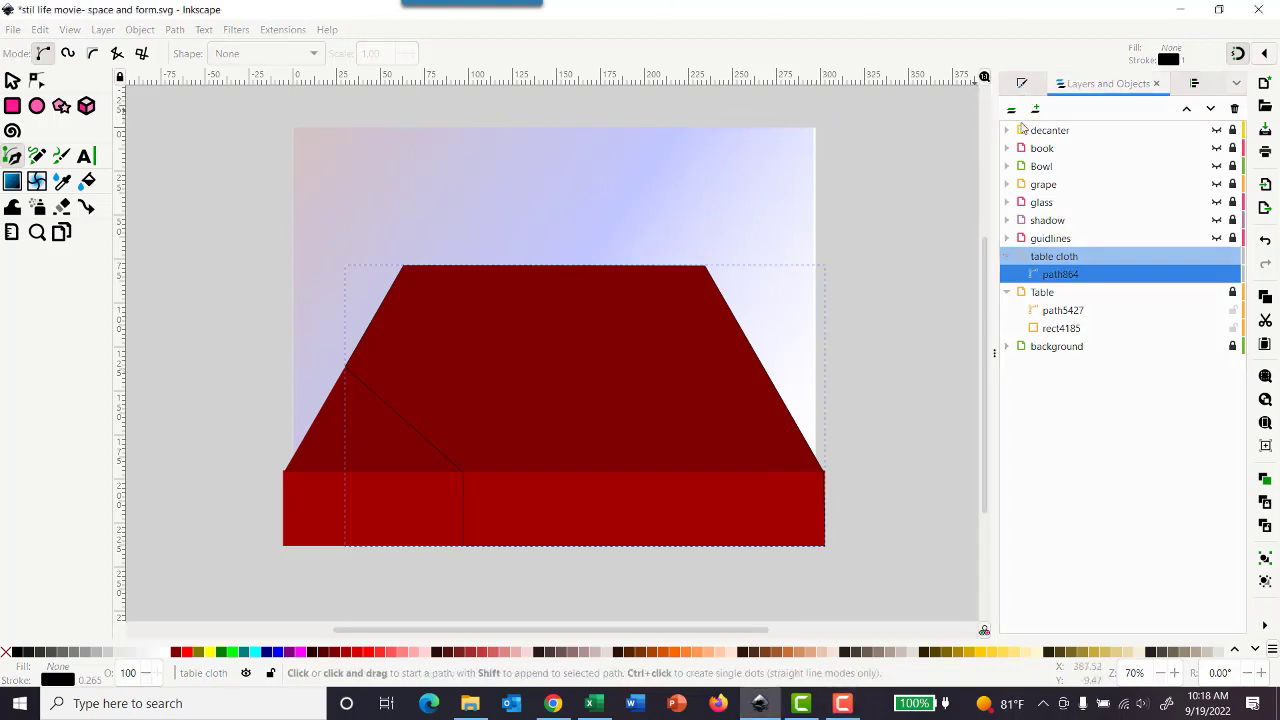
left_click(1021, 87)
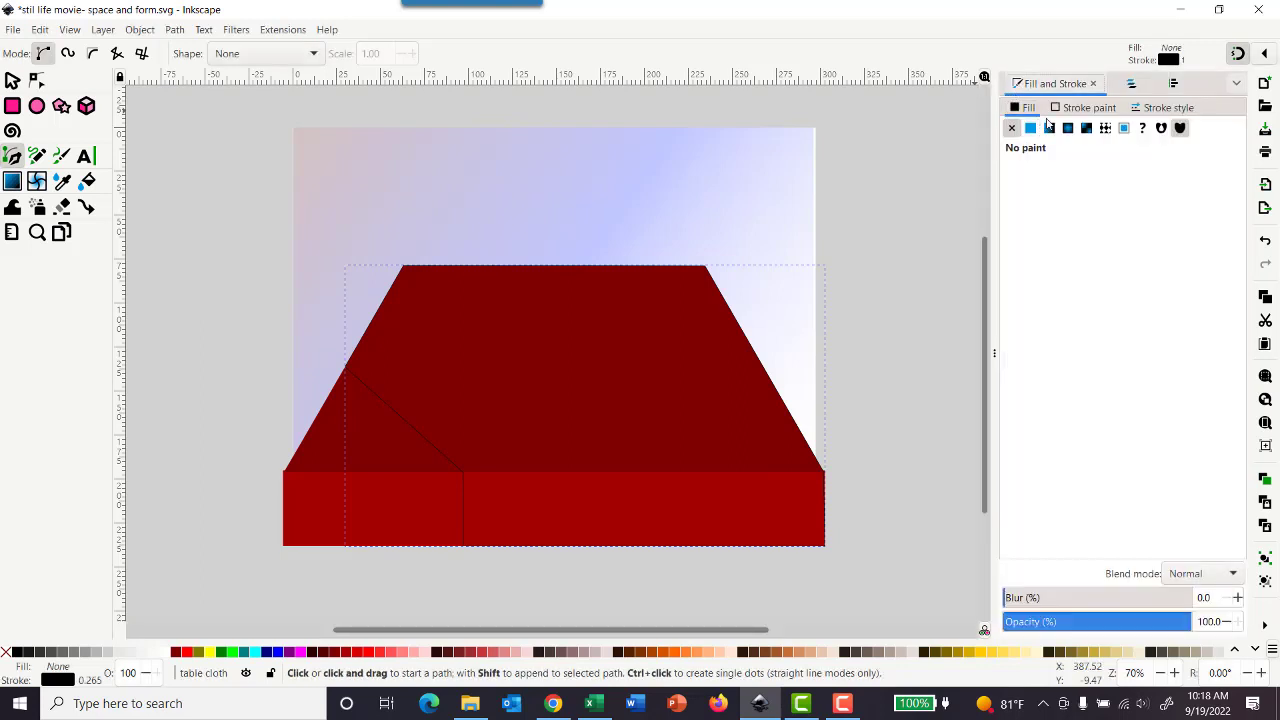
left_click(1030, 130)
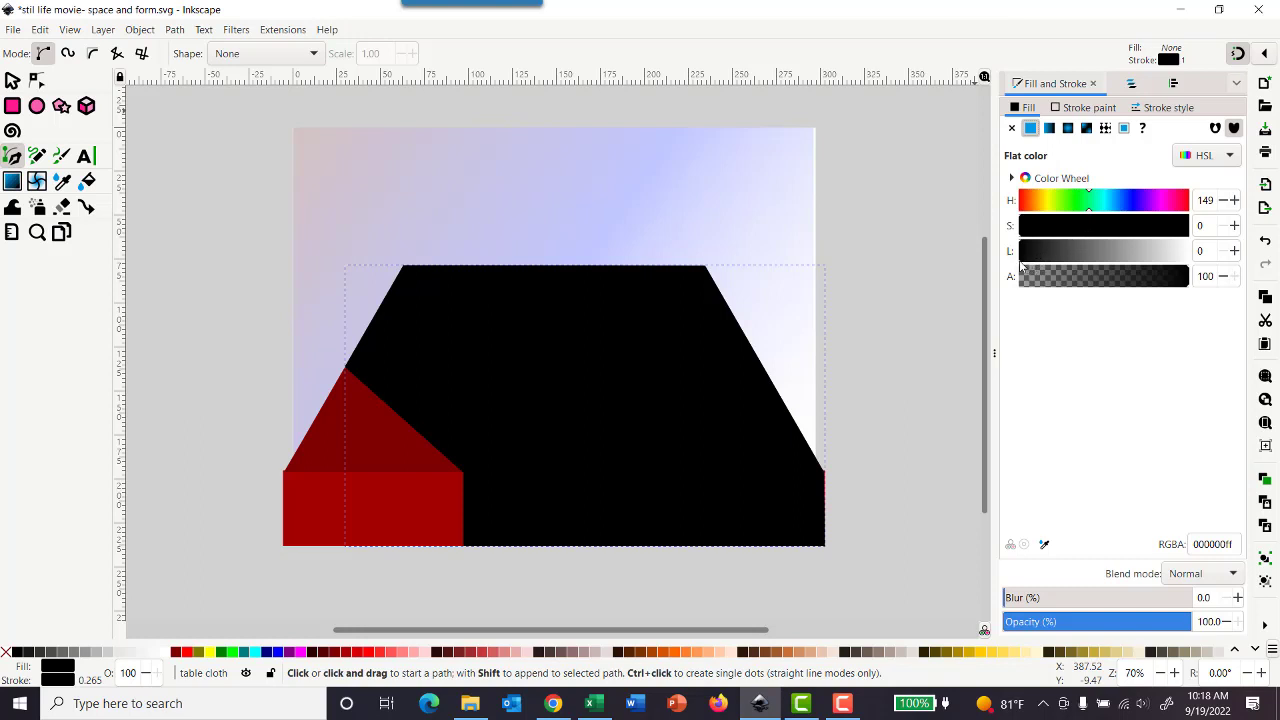
mouse_move(1020, 266)
left_mouse_down()
mouse_move(1190, 258)
mouse_move(1175, 262)
left_mouse_up()
left_click(1174, 262)
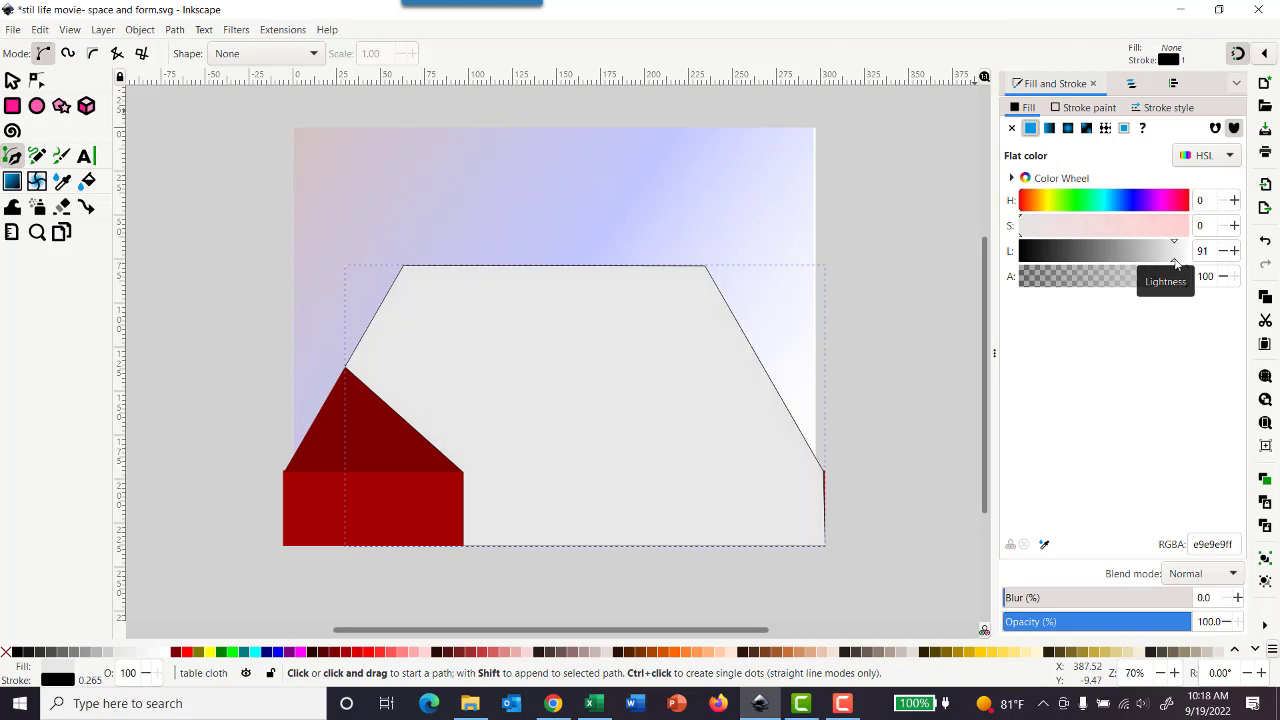
left_click(1176, 262)
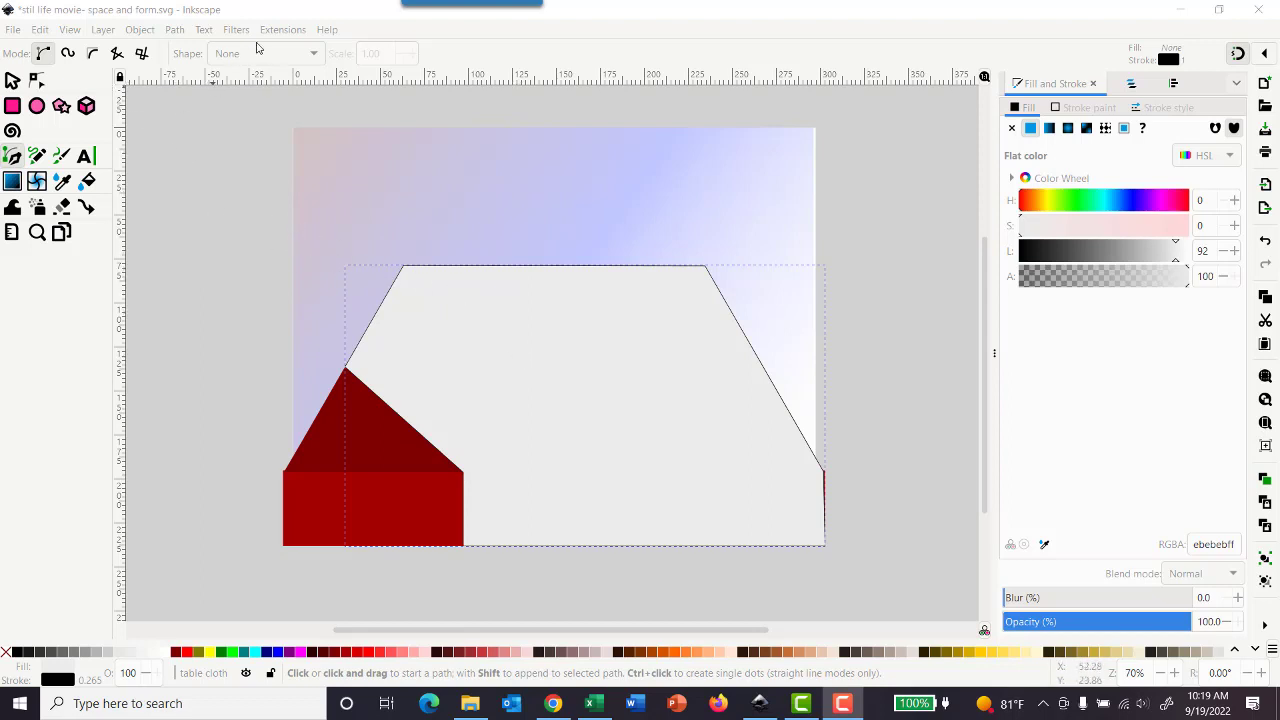
Step: Draw a rectangle about 205.5 by 41.8 mm over the part of the tablecloth covering the table's front face
left_click(285, 11)
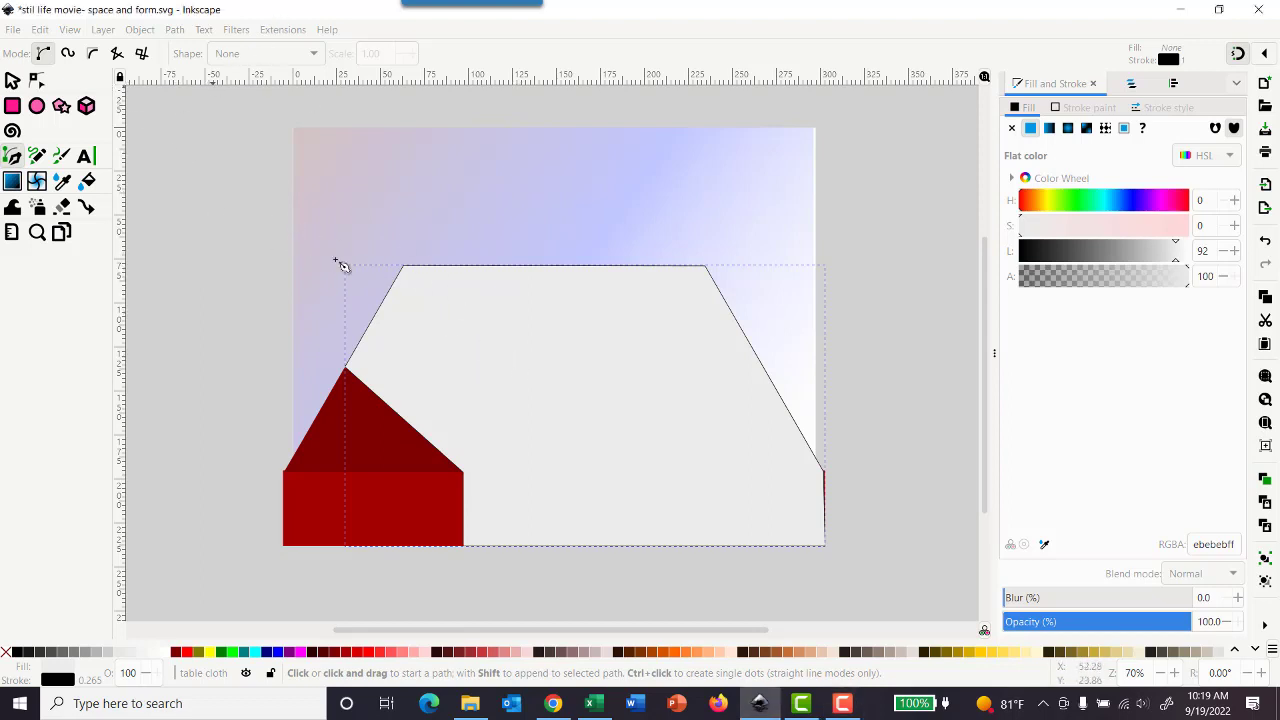
left_click(14, 81)
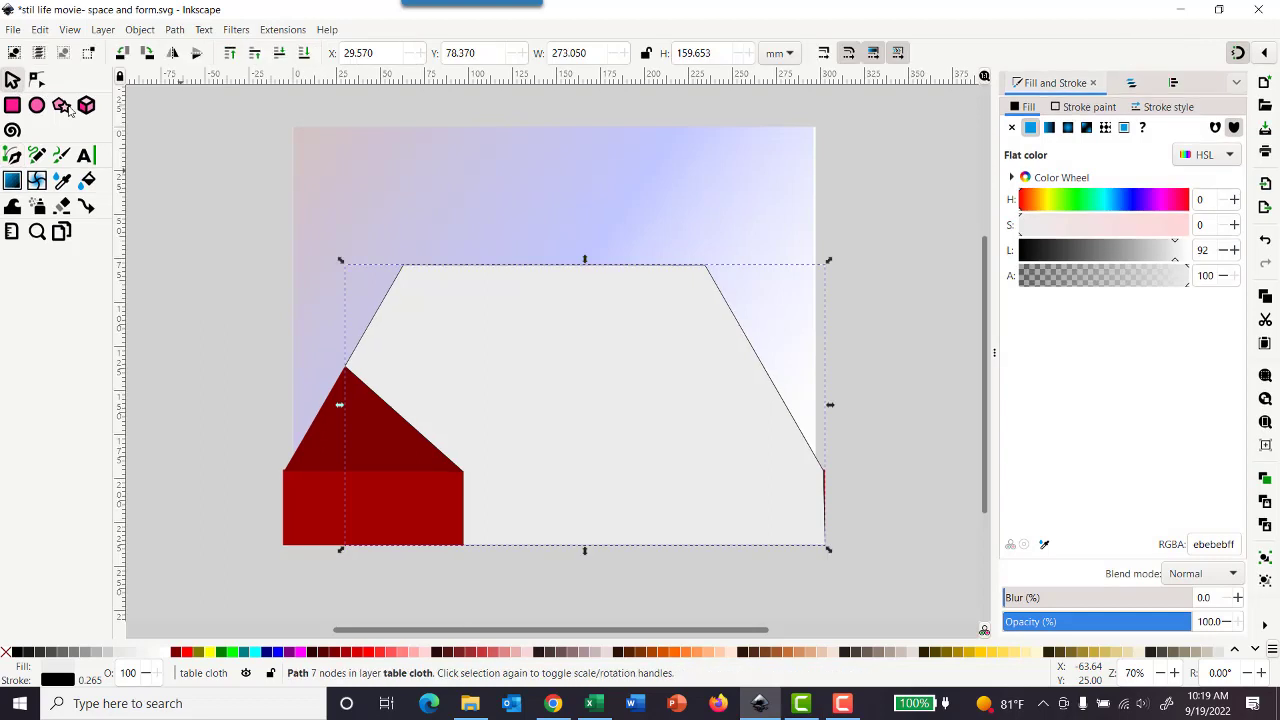
right_click(537, 414)
left_click(622, 120)
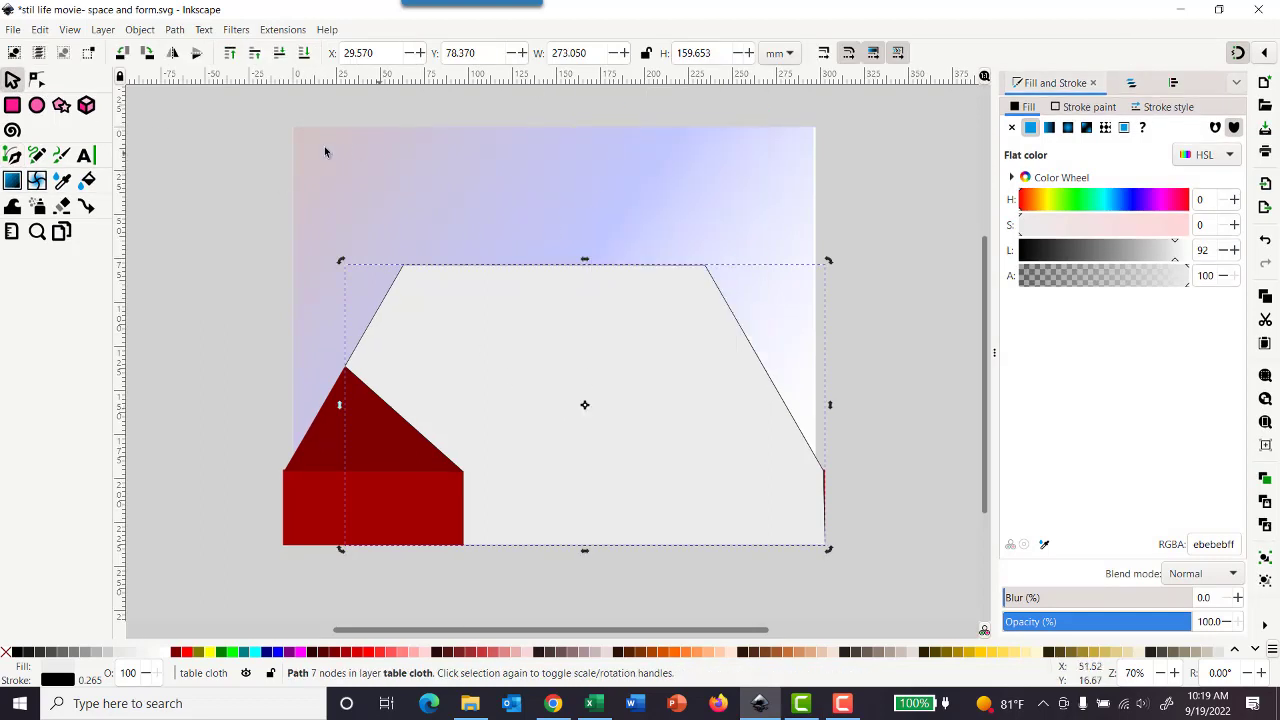
left_click(12, 107)
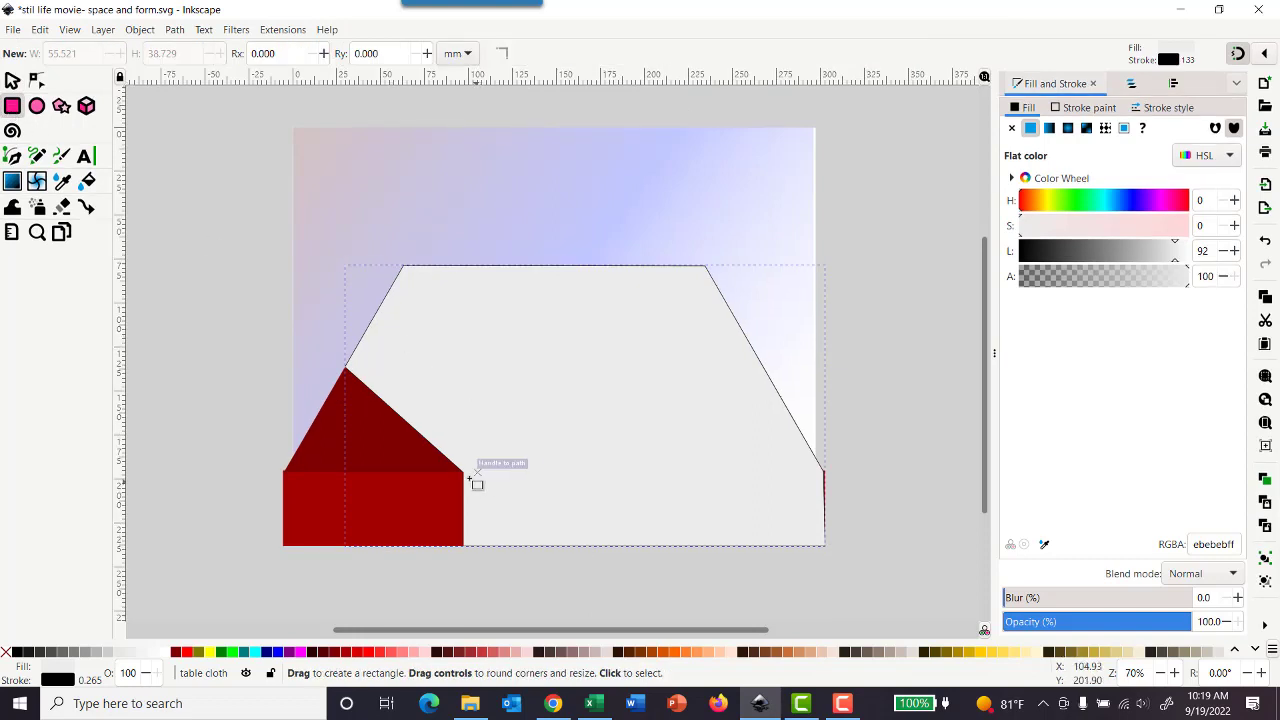
left_click_drag(466, 474, 830, 546)
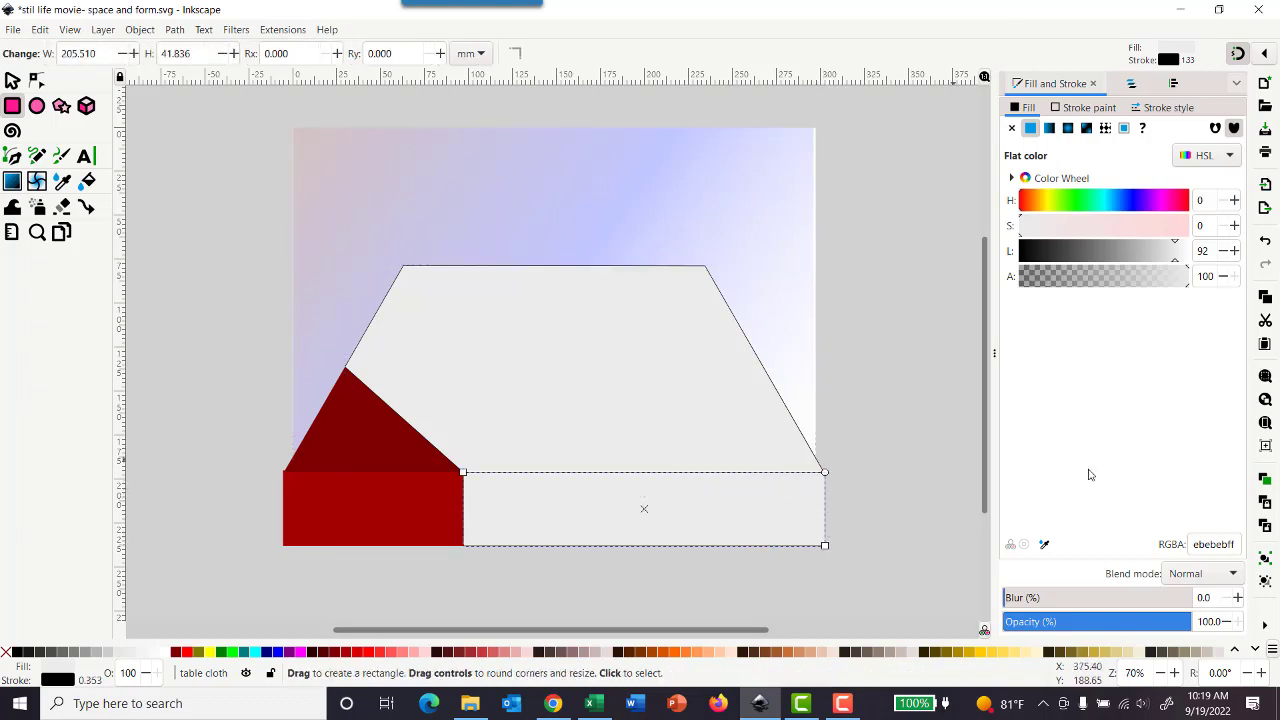
left_click(40, 30)
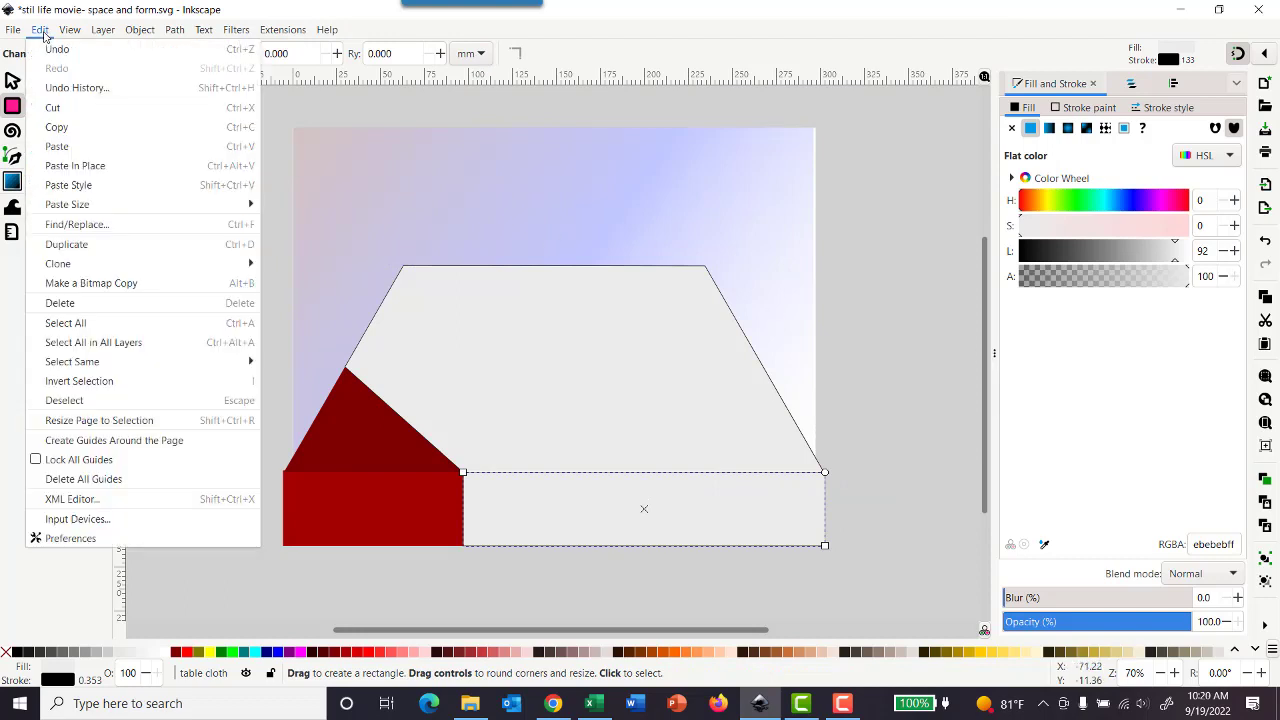
left_click(255, 5)
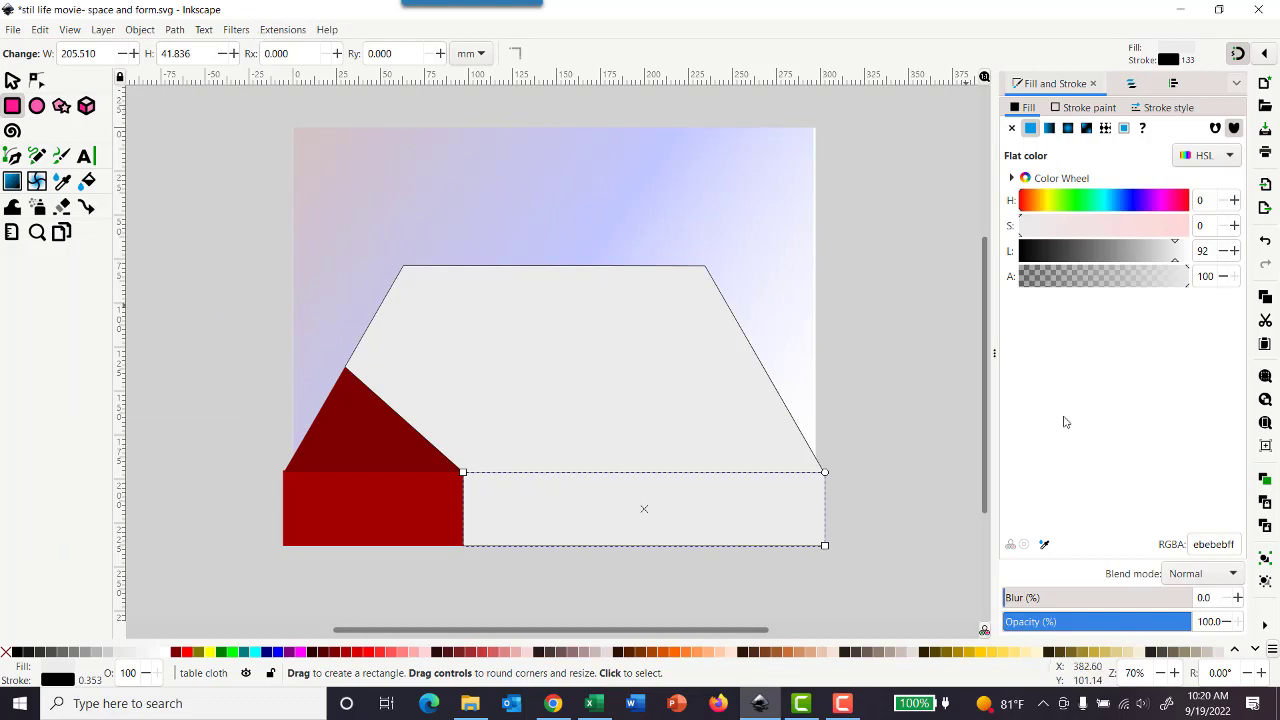
Step: Darken the front rectangle's fill to a mid grey with lightness 77 (c4c4c4ff)
double_click(1227, 259)
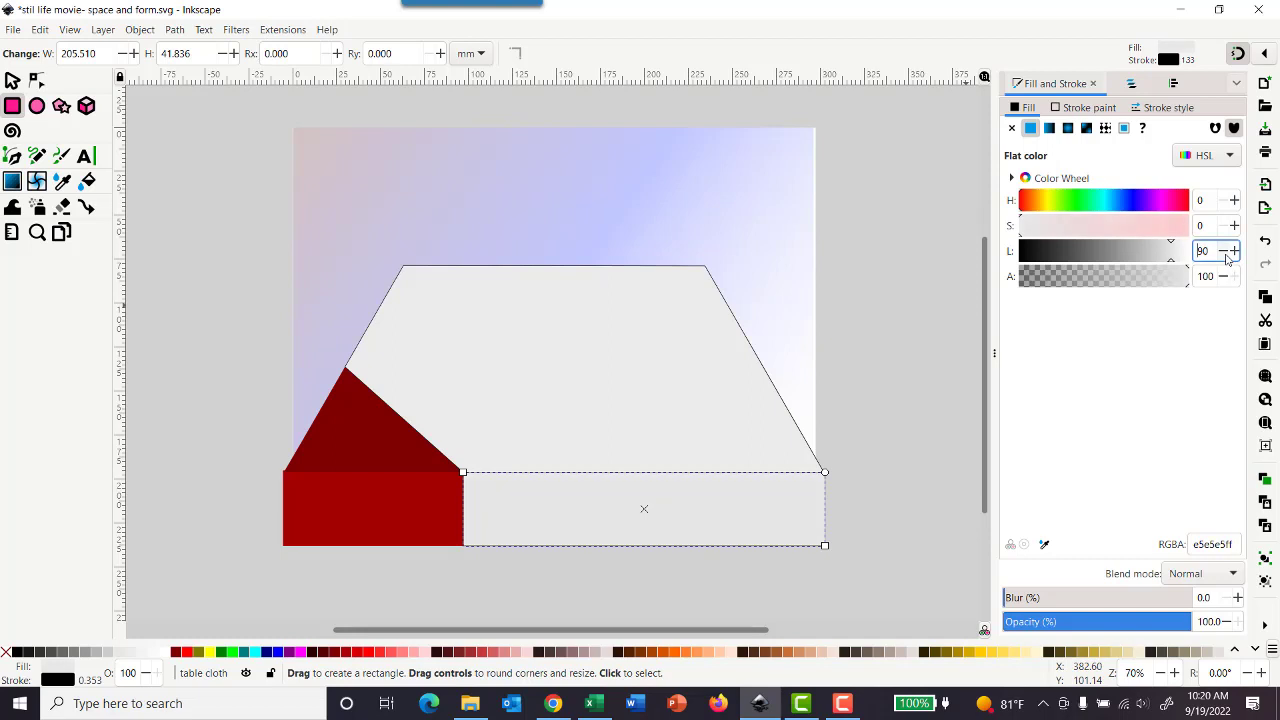
double_click(1227, 258)
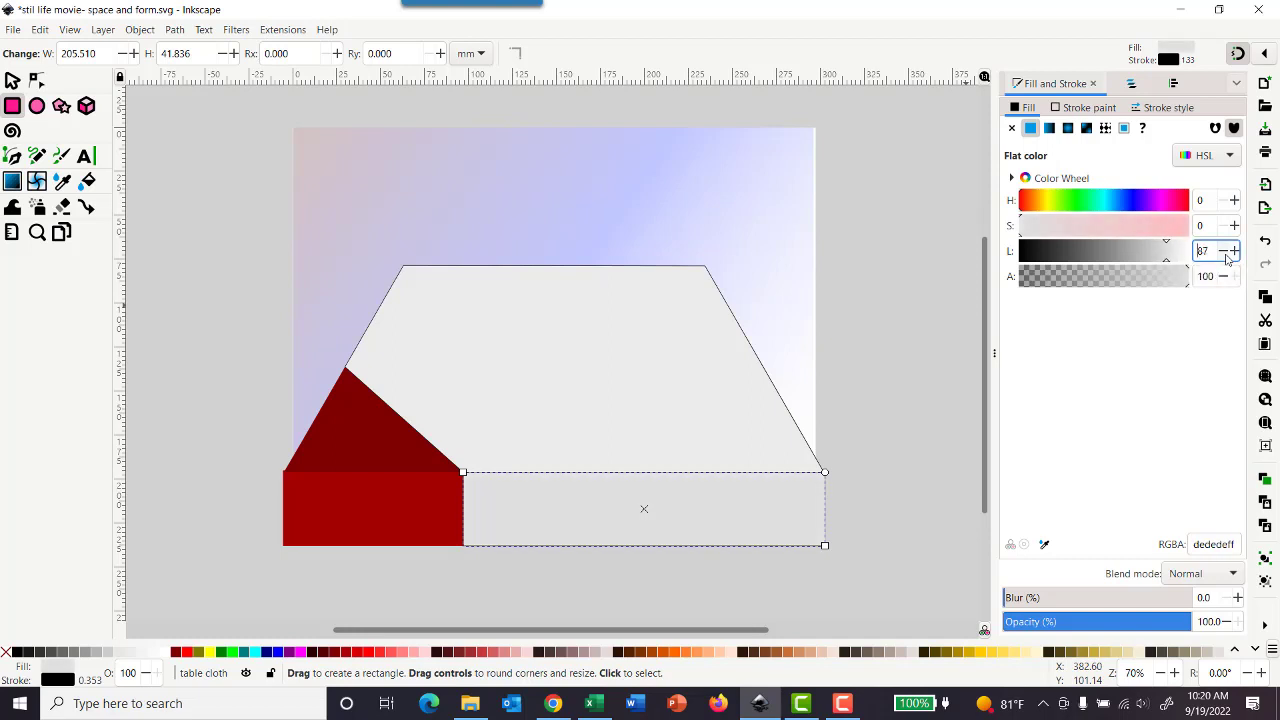
left_click(1227, 258)
double_click(1227, 259)
left_click(1227, 259)
left_click(1227, 259)
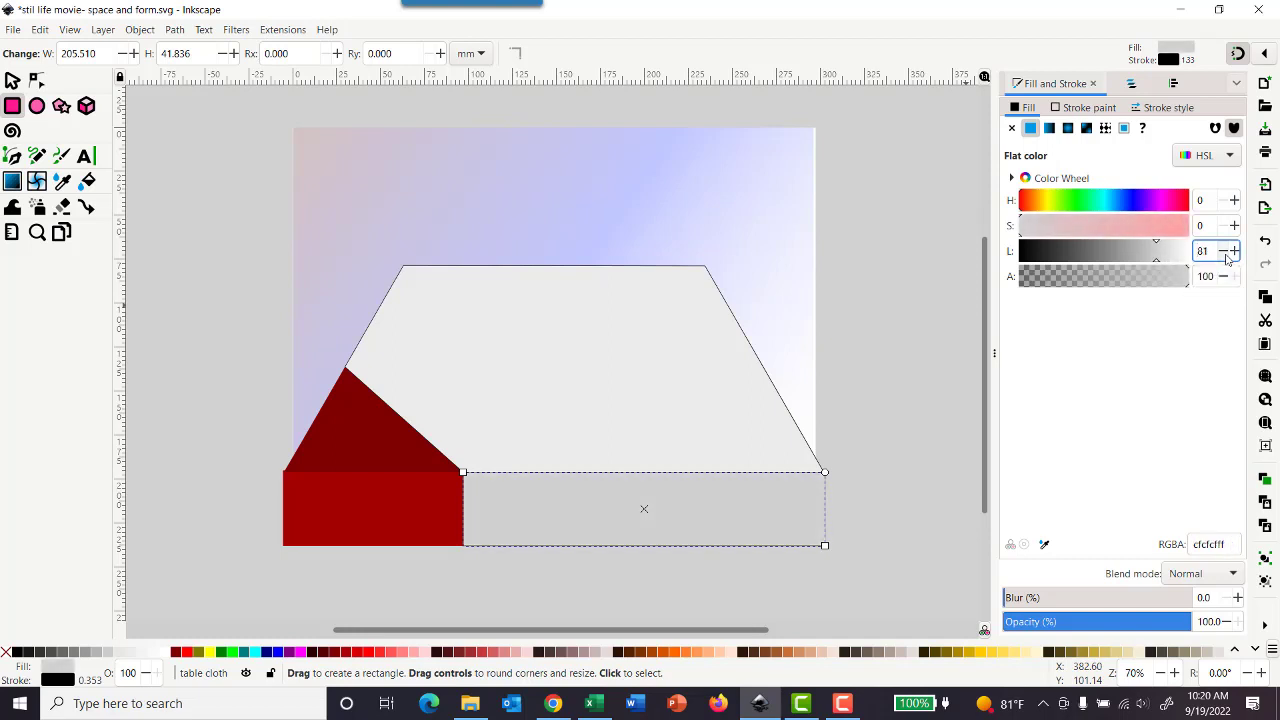
left_click(1227, 259)
left_click(1227, 259)
left_click(1227, 259)
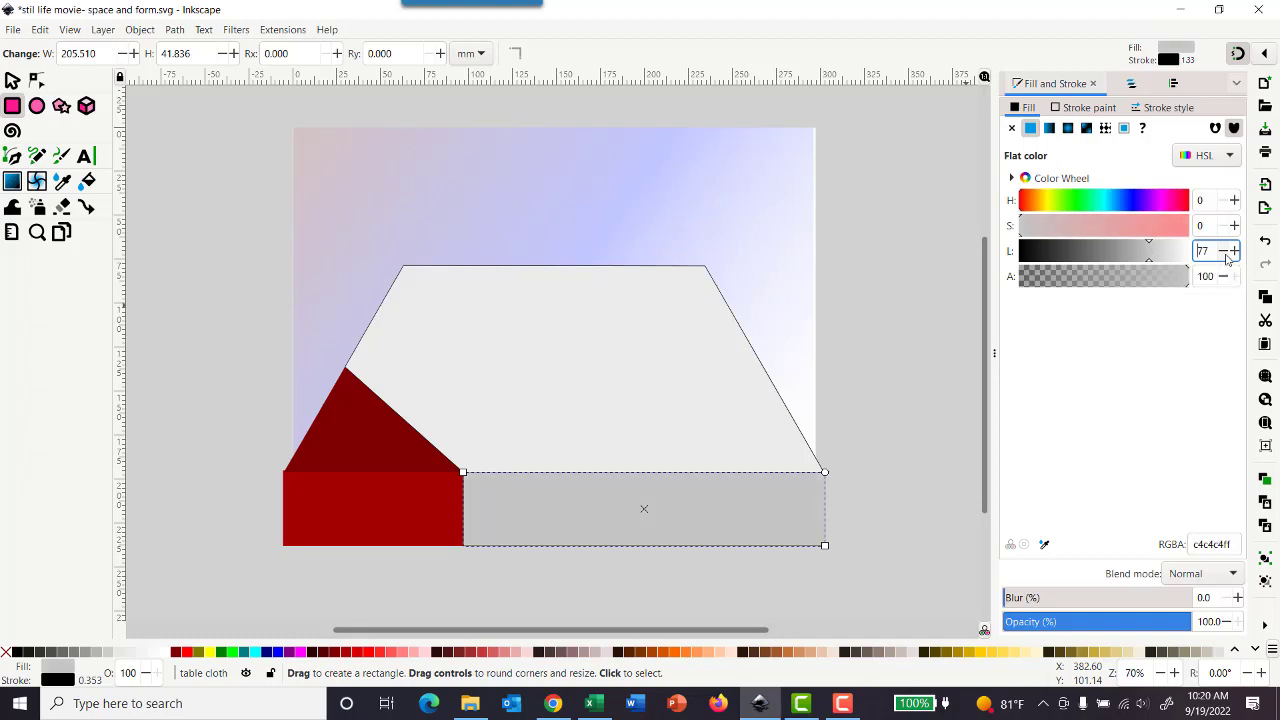
Step: Set the front tablecloth rectangle's blur to 10% and its opacity to 60%
left_click(1215, 597)
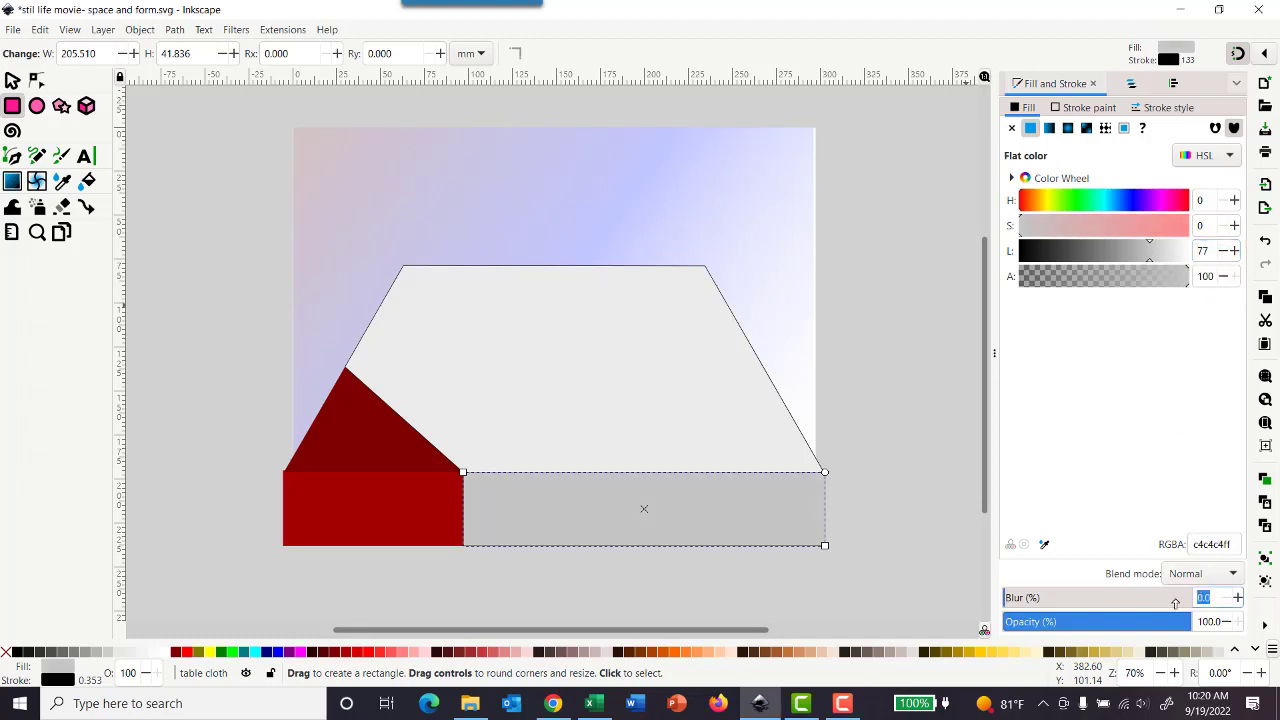
type("10")
key("Return")
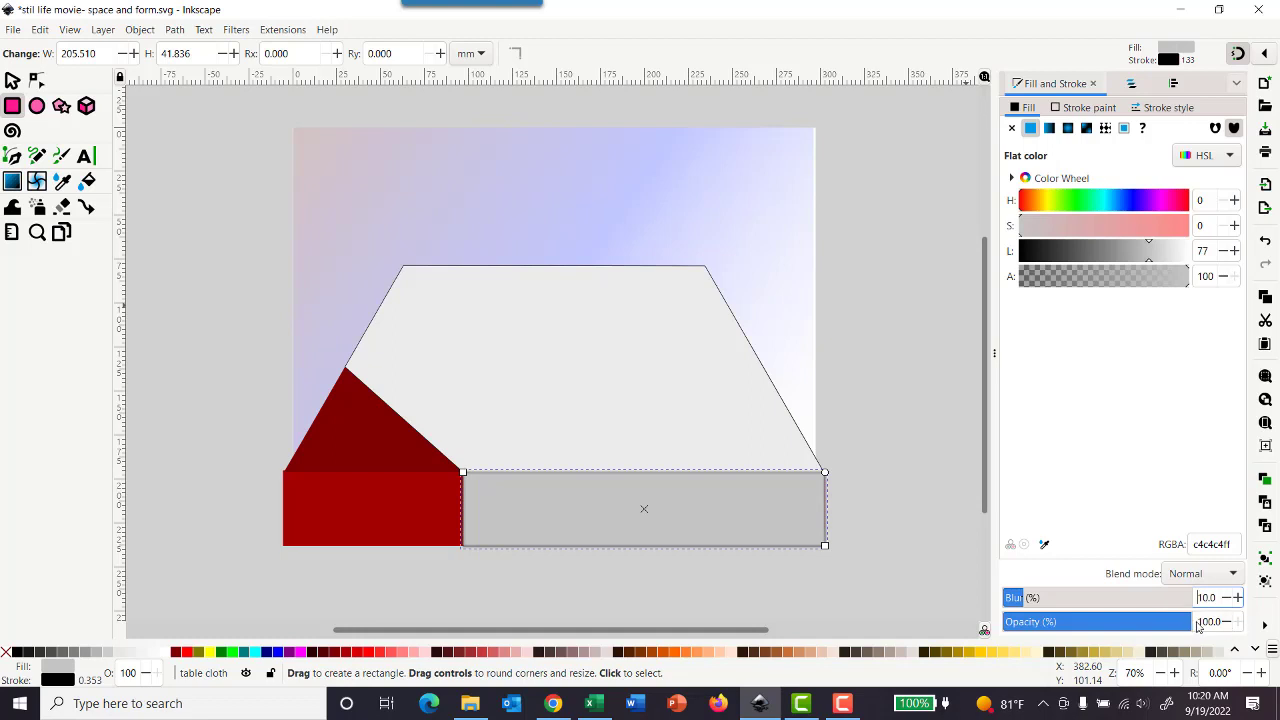
left_click(1201, 621)
type("10")
key("Return")
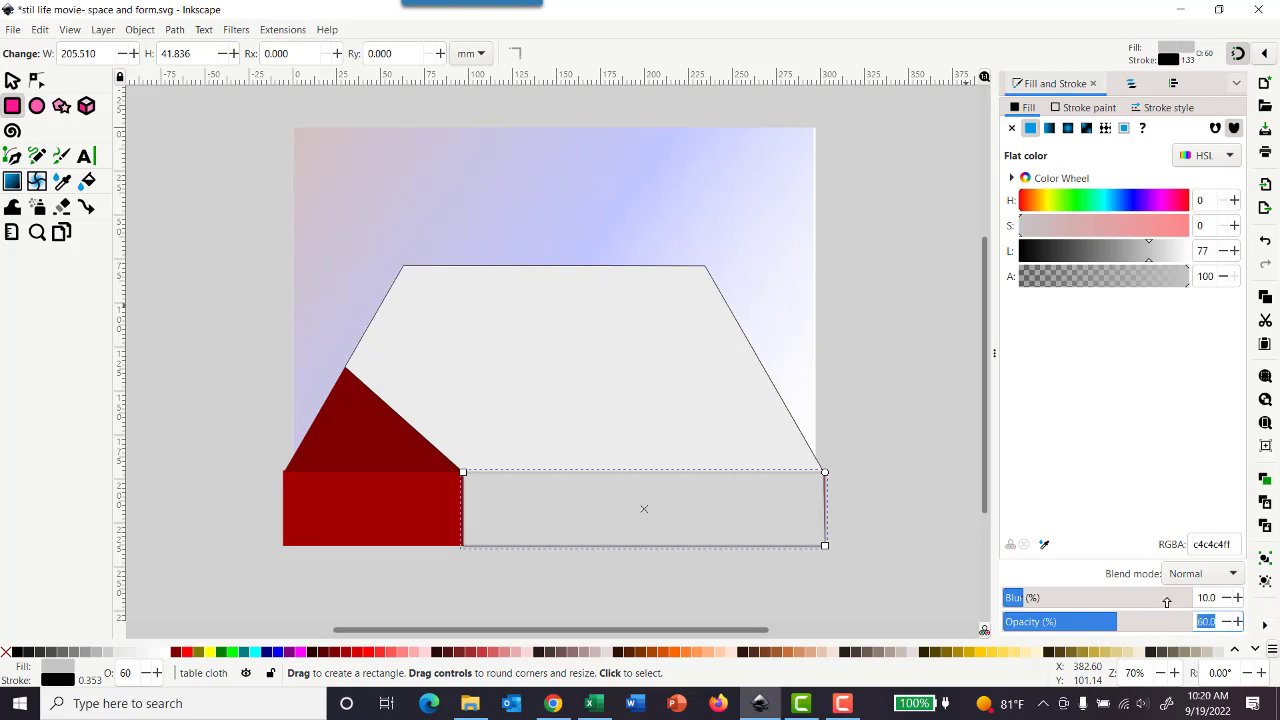
Step: Adjust the front tablecloth rectangle's blur to about 26.6% and its opacity to about 81.1%
left_click(1078, 603)
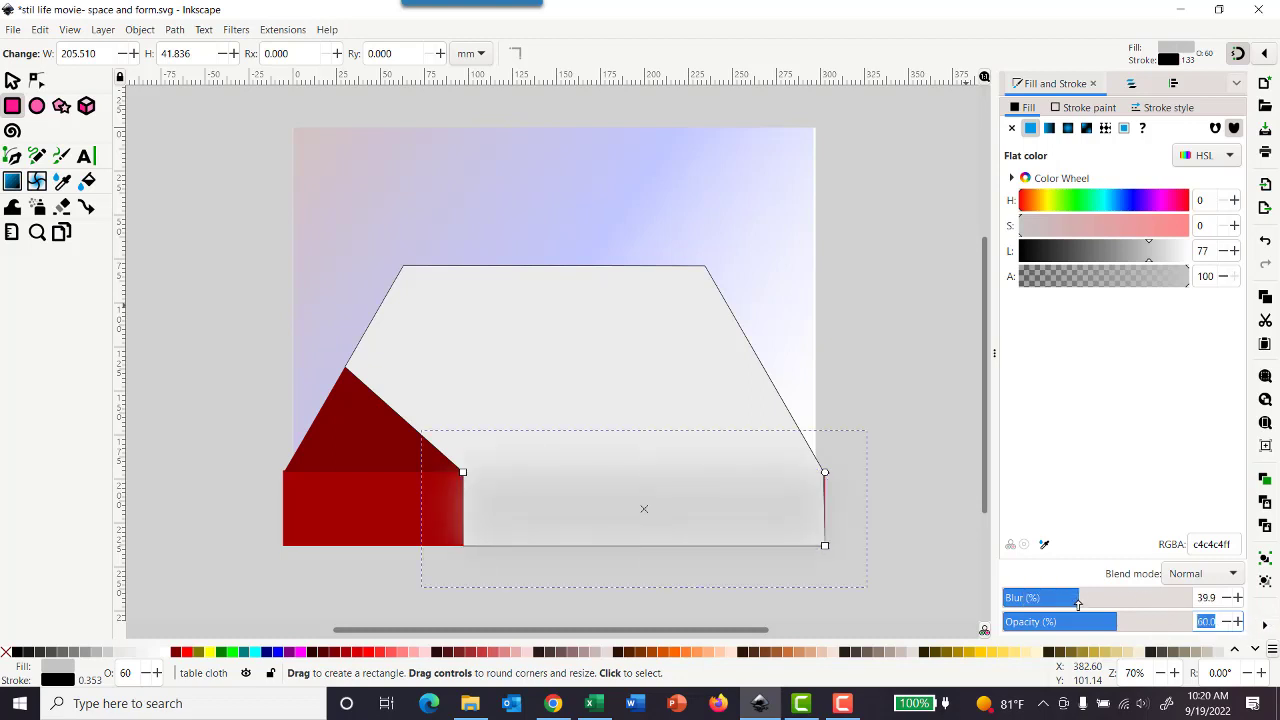
left_click_drag(1053, 605, 1039, 605)
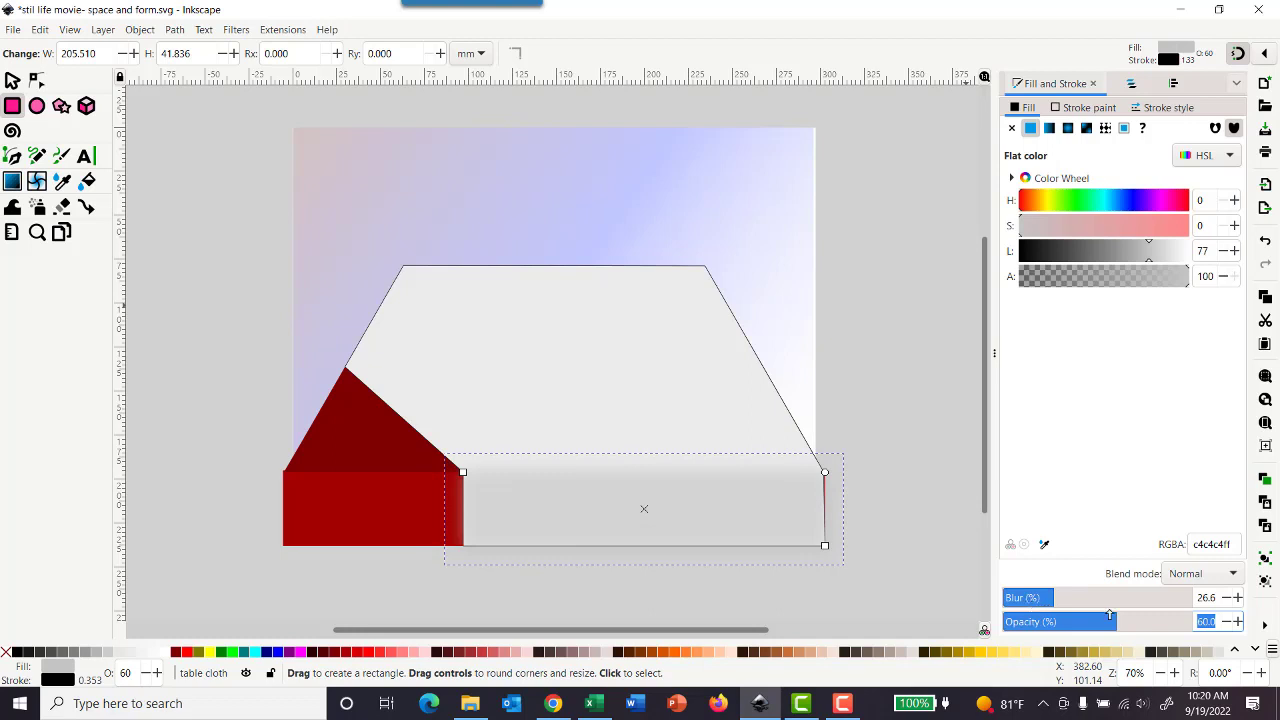
left_click_drag(1162, 627, 1156, 627)
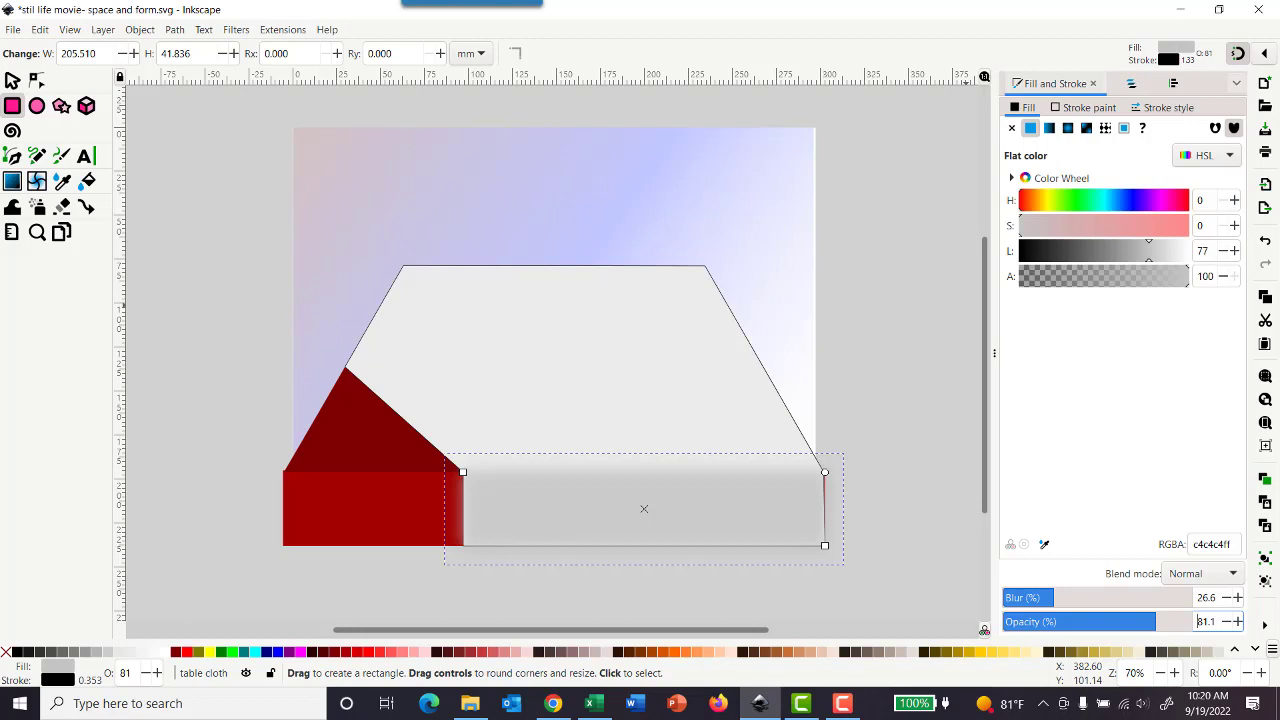
Step: Lock the table cloth layer and show the decanter and glass layers, collapsing the expanded table cloth and Table layers
left_click(1131, 86)
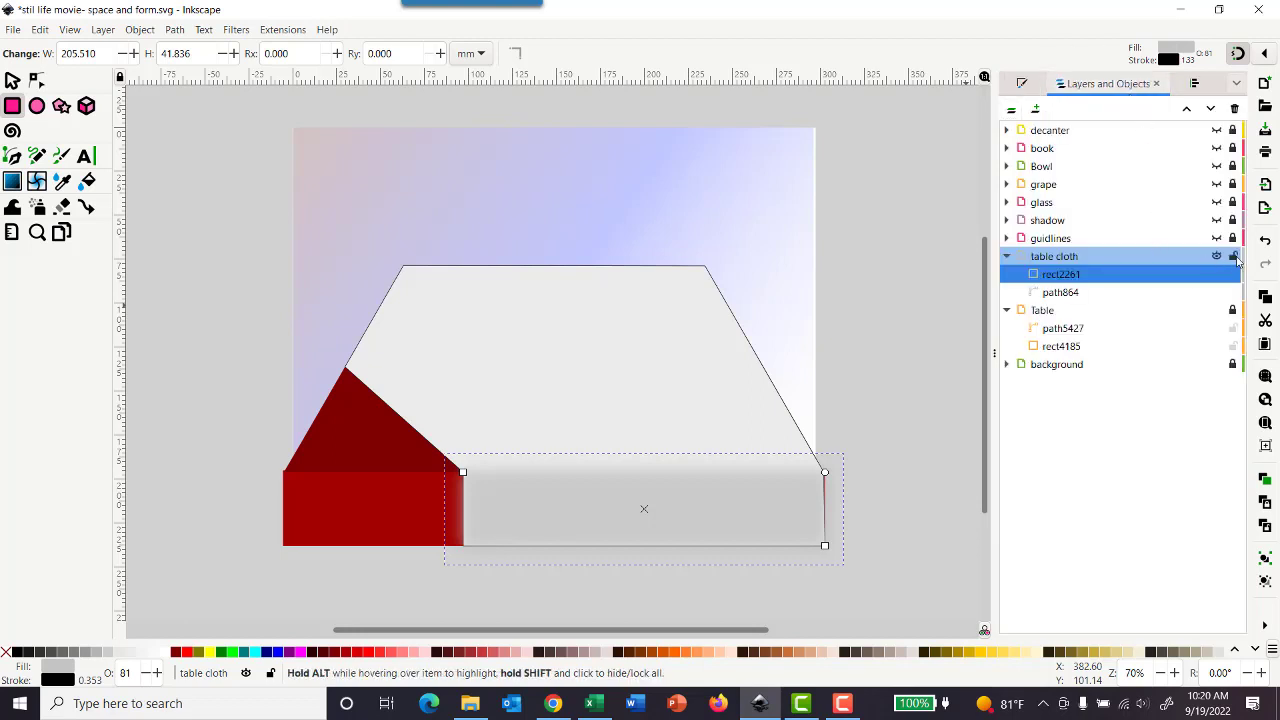
left_click(1234, 257)
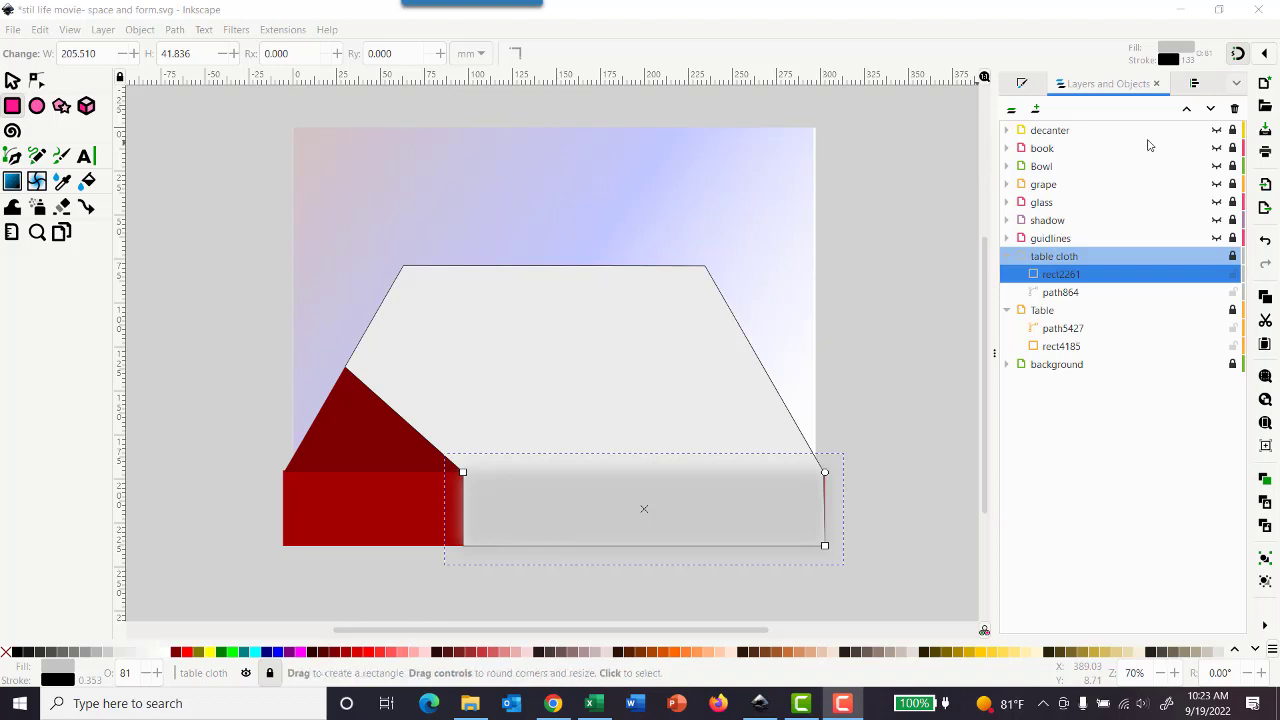
left_click(1216, 131)
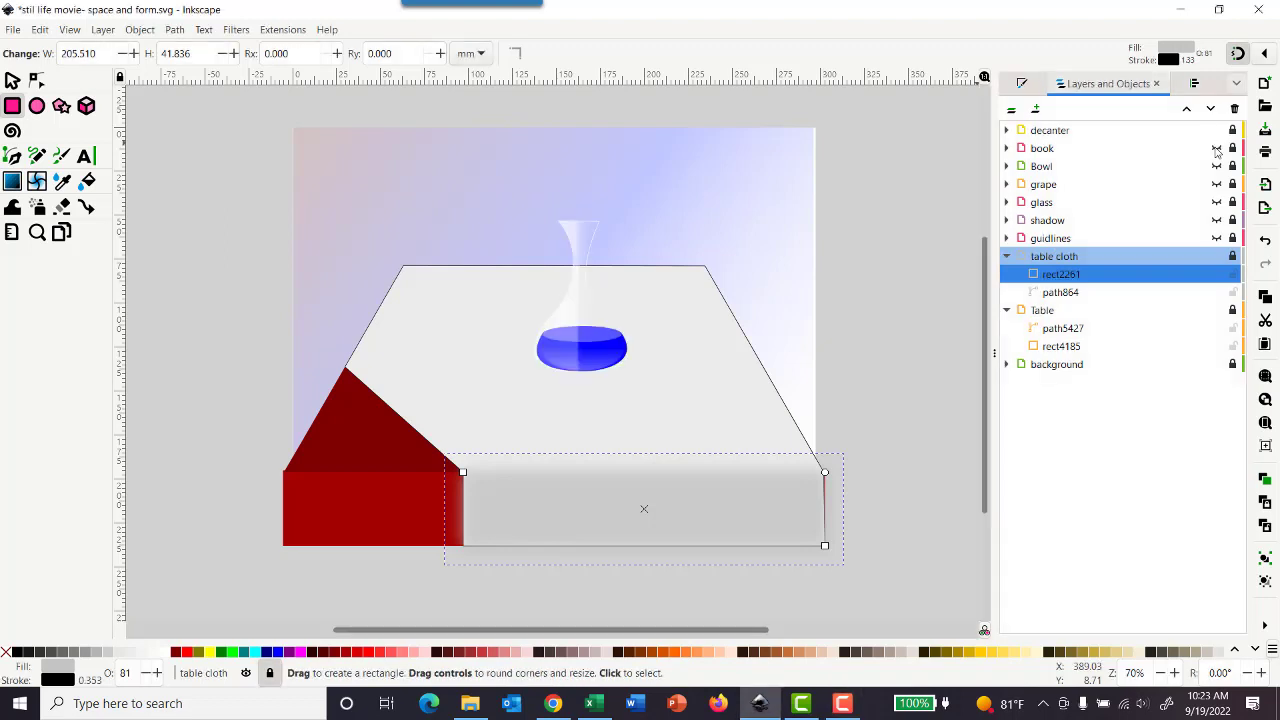
left_click(1006, 256)
left_click(1006, 274)
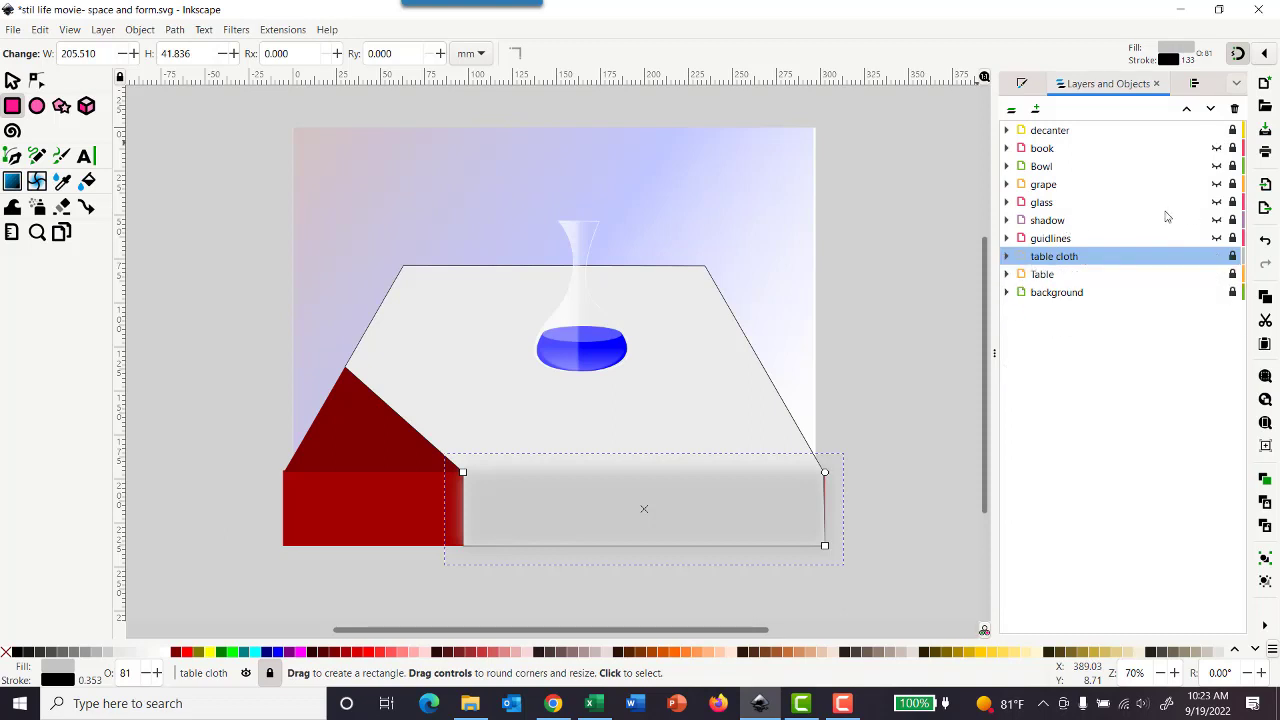
left_click(1216, 203)
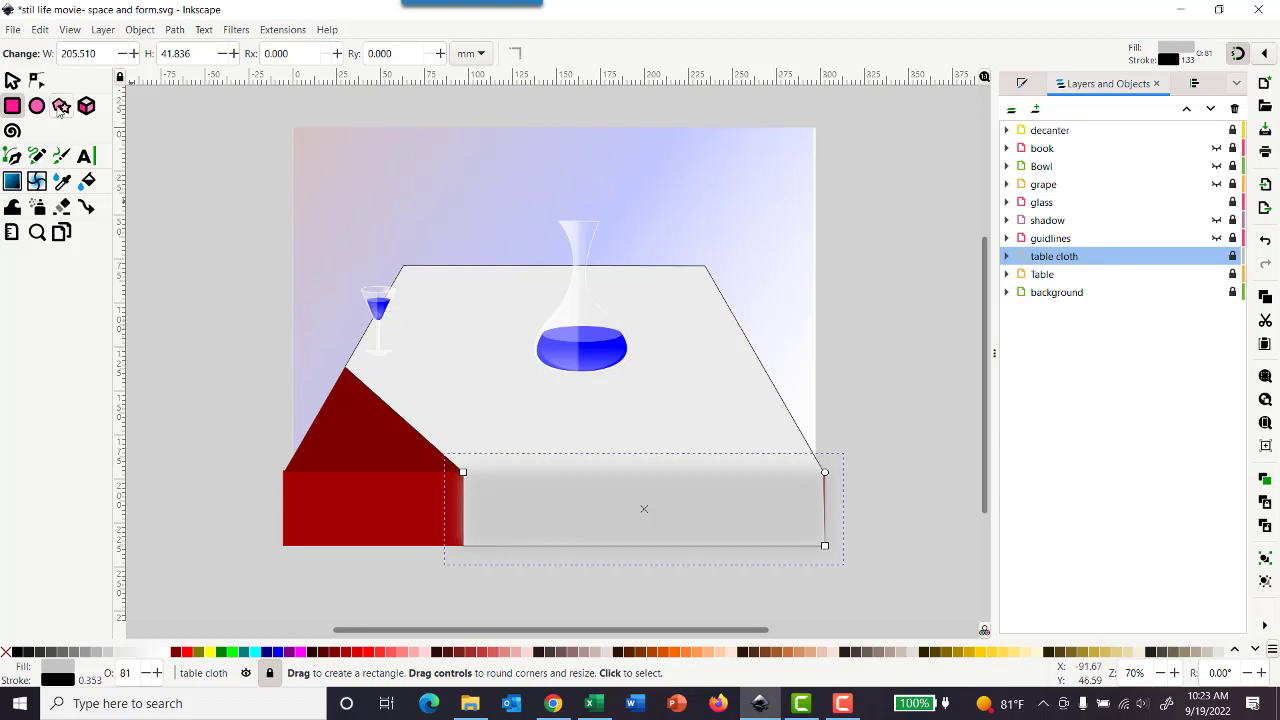
Step: Configure the Star tool for 7 corners and a spoke ratio of 0.090
left_click(61, 108)
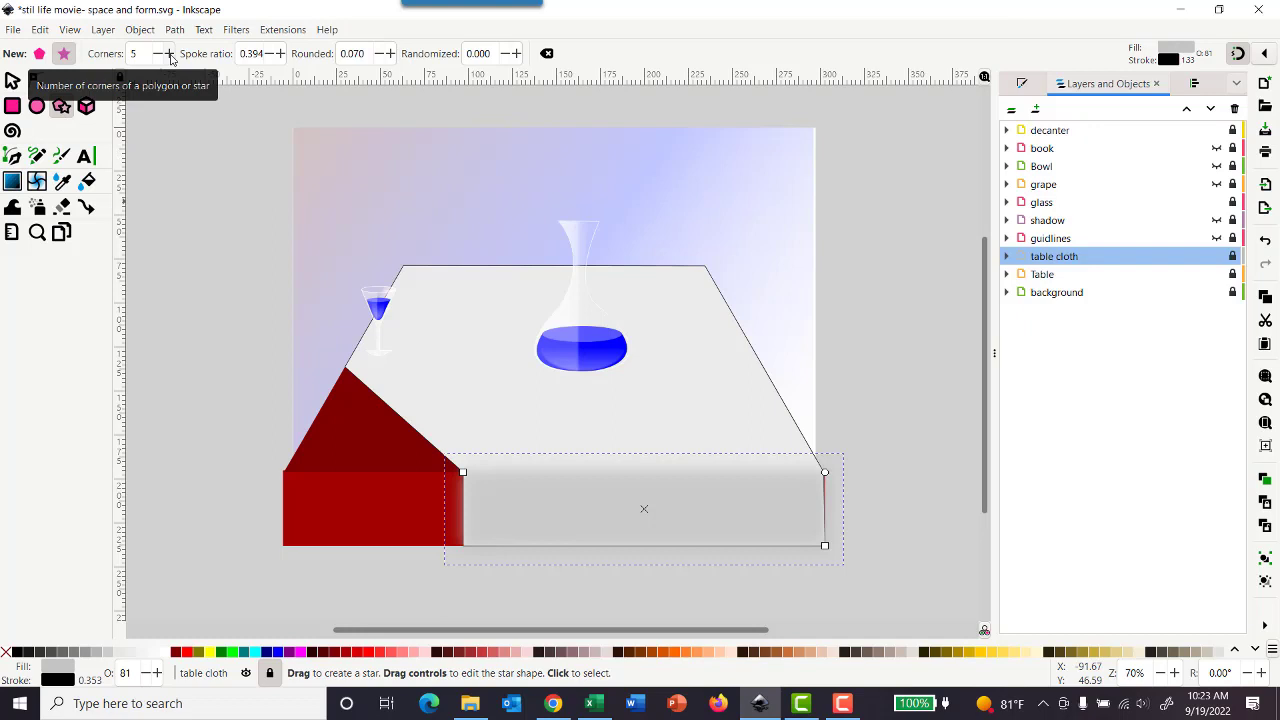
left_click(170, 55)
left_click(170, 55)
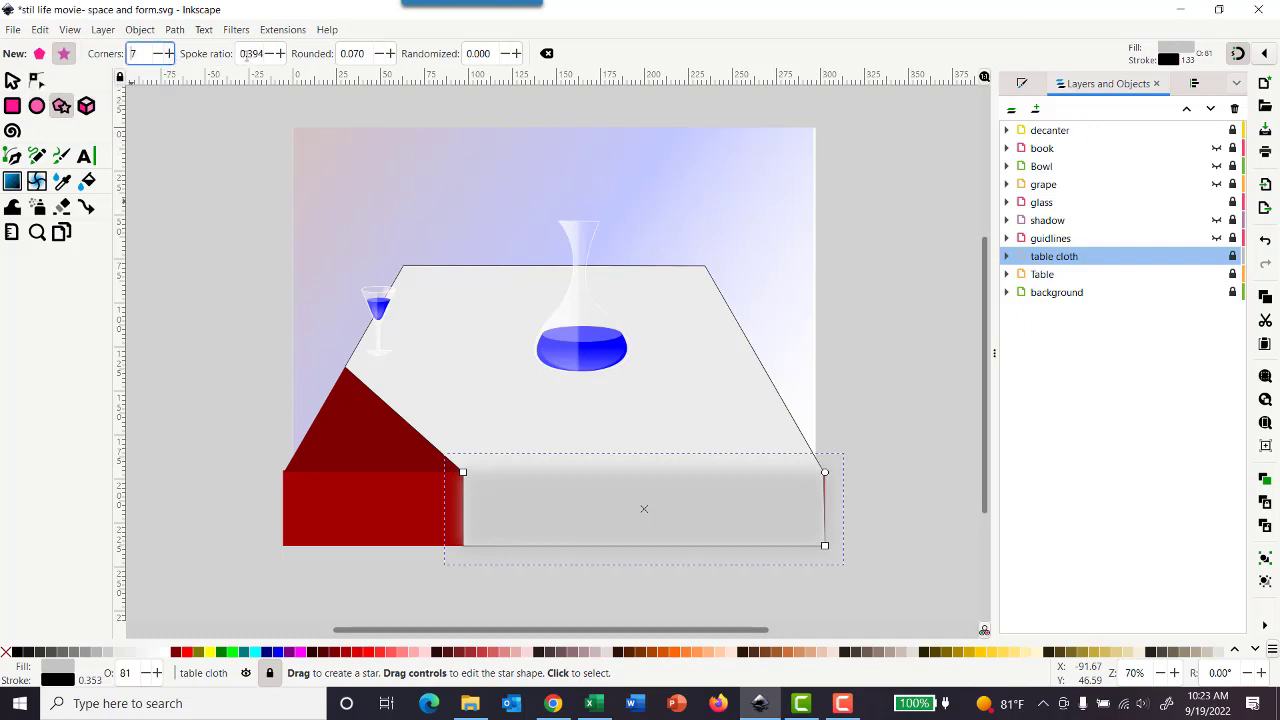
left_click_drag(250, 53, 266, 55)
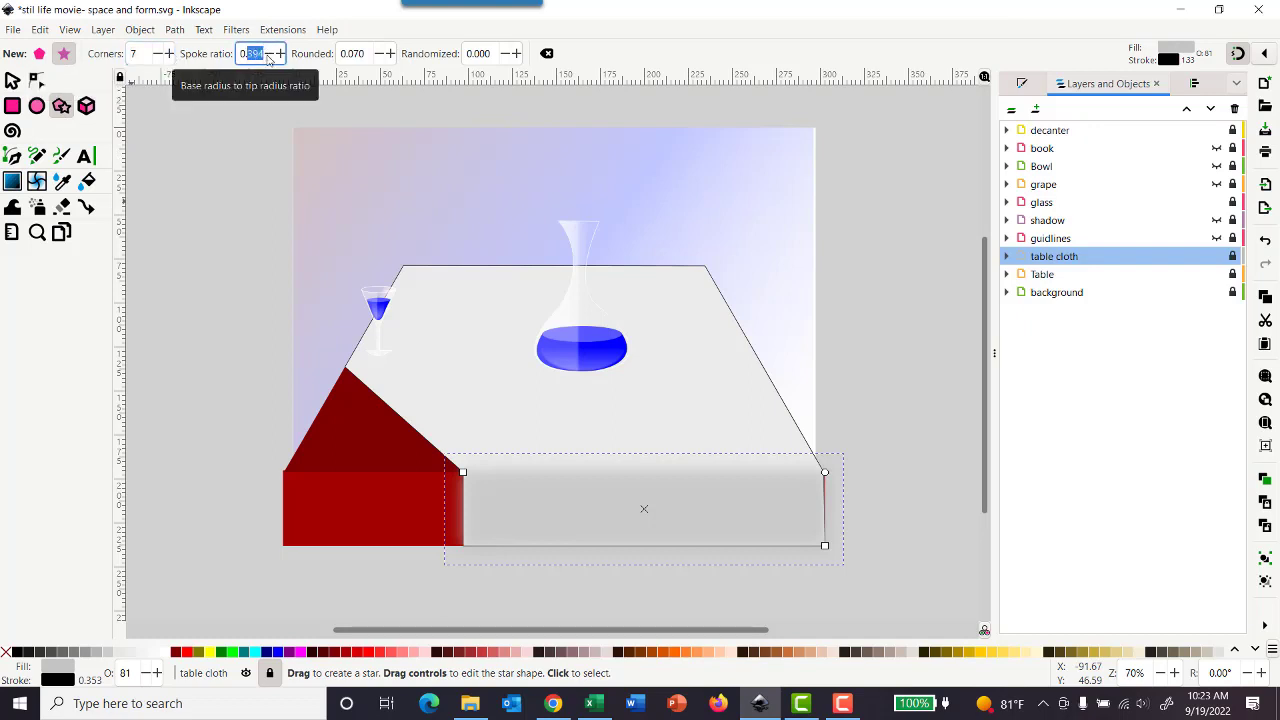
type("9")
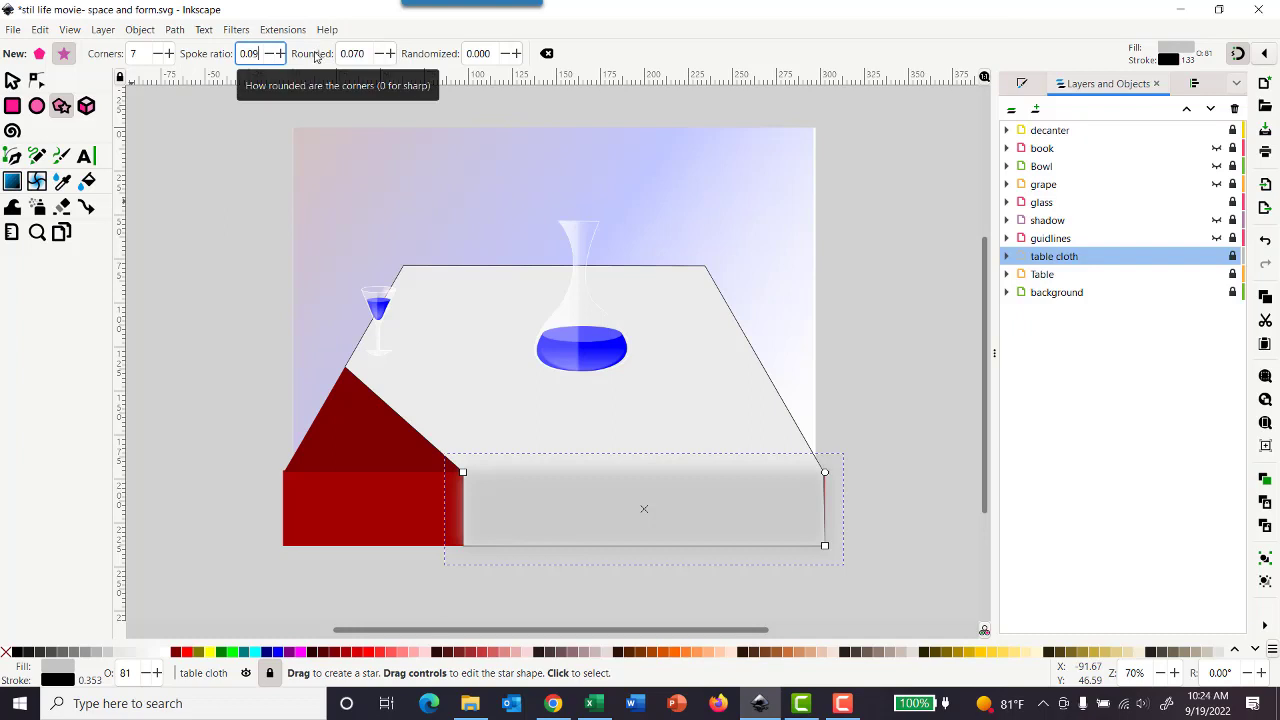
key("Return")
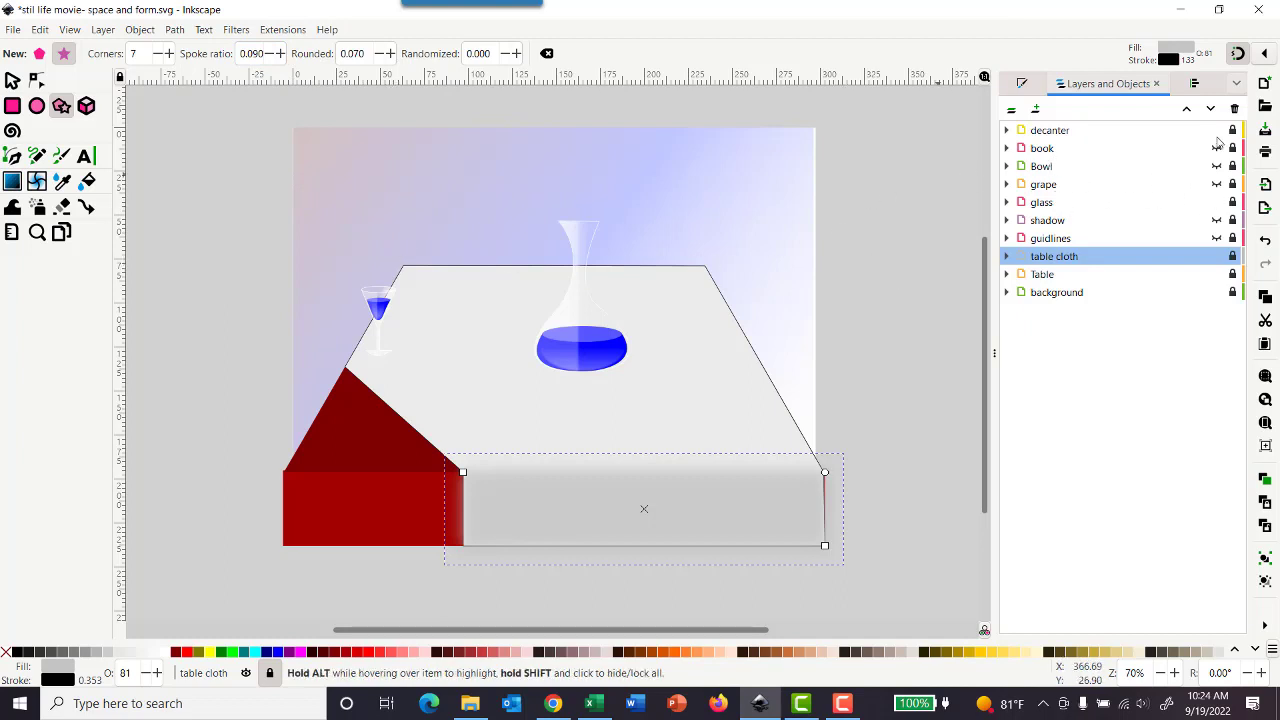
Step: Hide the decanter layer and make the glass layer active and unlocked
left_click(1216, 131)
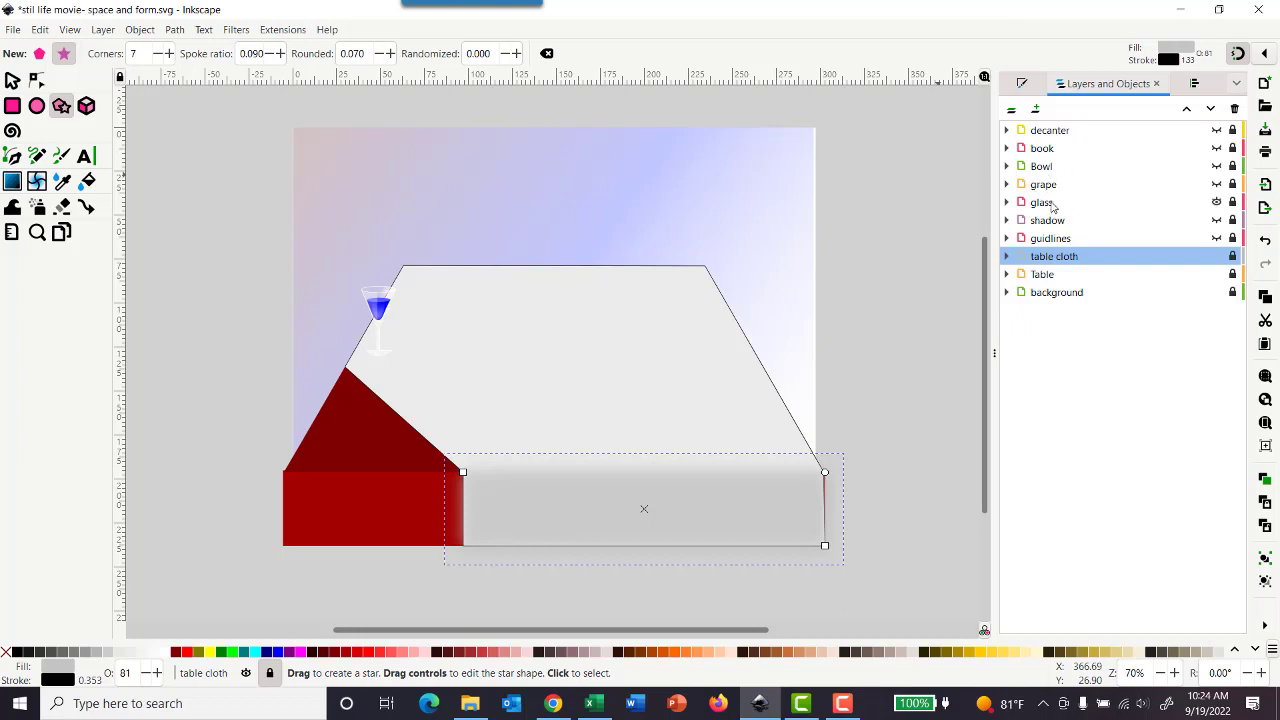
left_click(1050, 203)
left_click(1233, 203)
Step: Draw a seven-pointed star about 22.6 mm wide near the background's left edge and move it onto the left rim of the glass
mouse_move(295, 185)
left_mouse_down()
mouse_move(356, 234)
mouse_move(310, 198)
left_mouse_up()
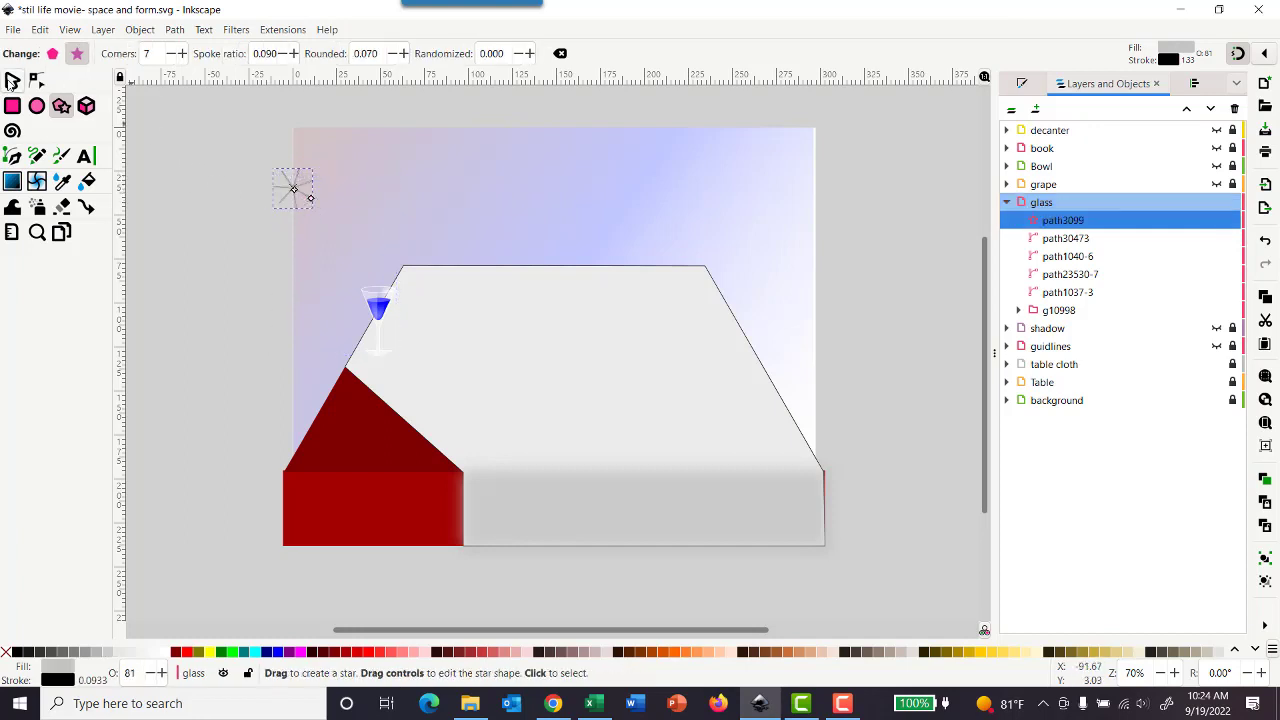
key("s")
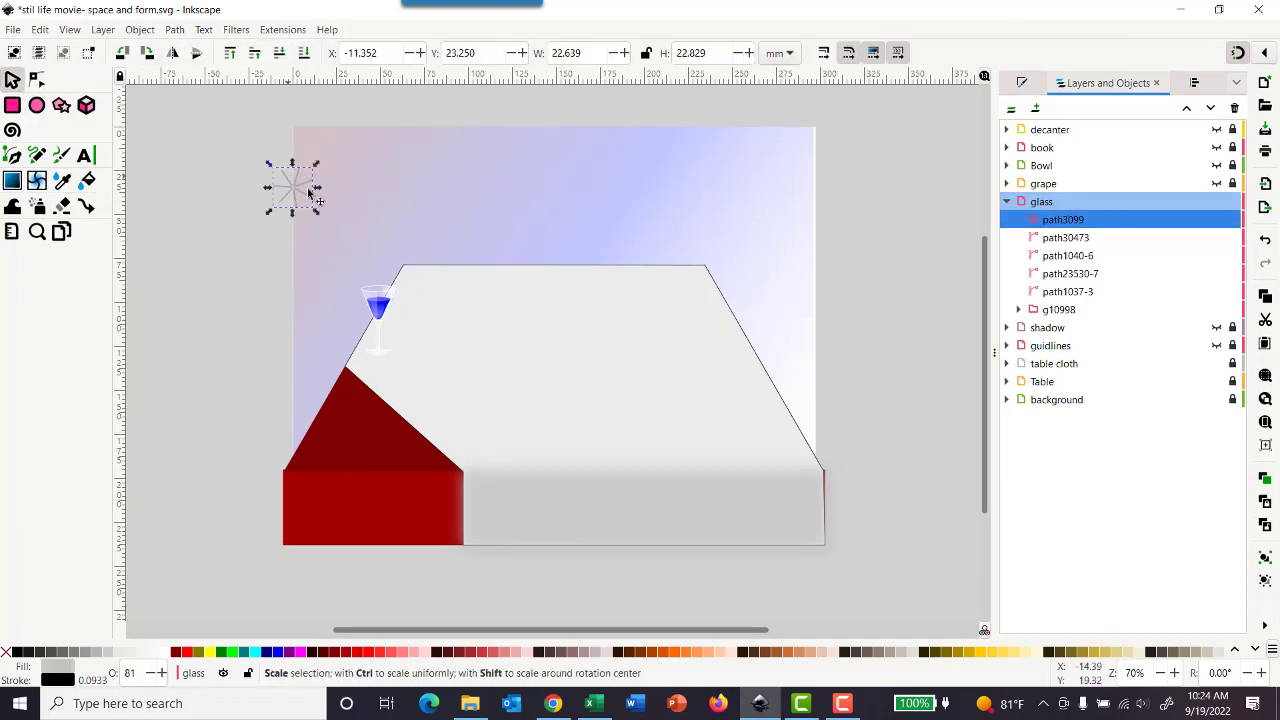
left_click_drag(309, 189, 364, 281)
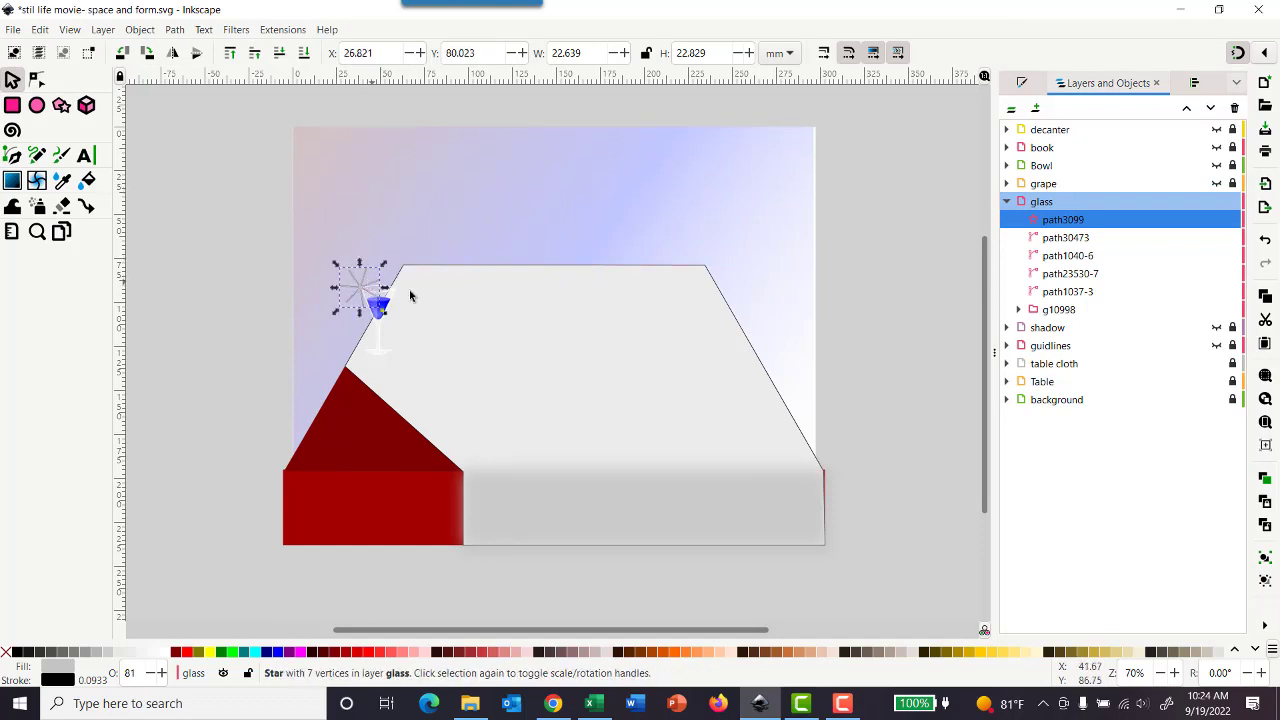
Step: Remove the star's stroke and make its fill white with lightness 100 (ffffffff)
left_click(1022, 83)
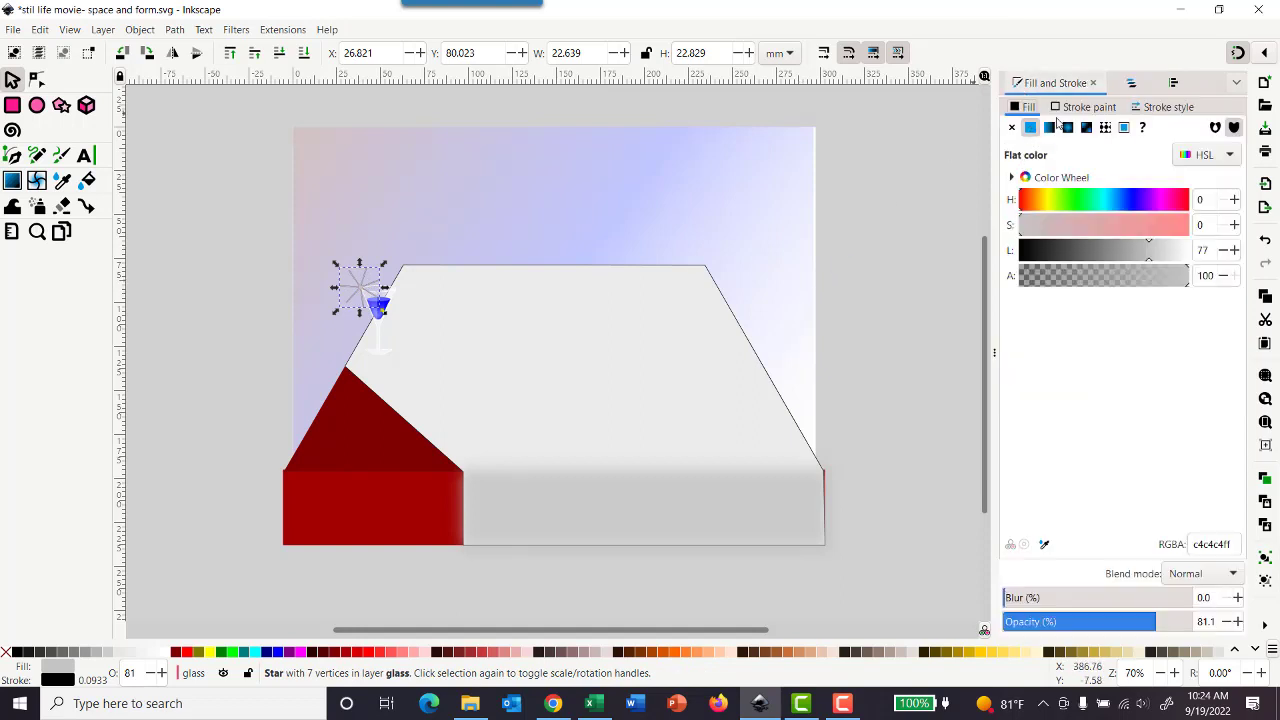
left_click(1064, 110)
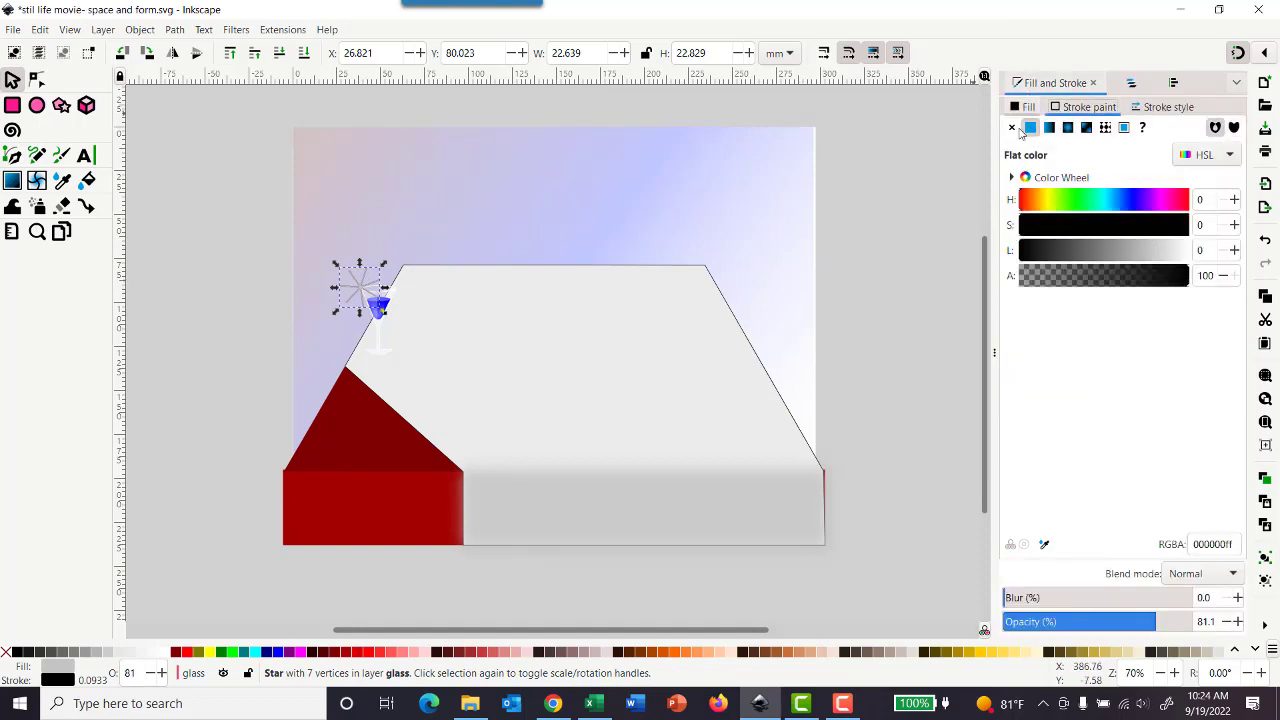
left_click(1011, 127)
left_click(1025, 108)
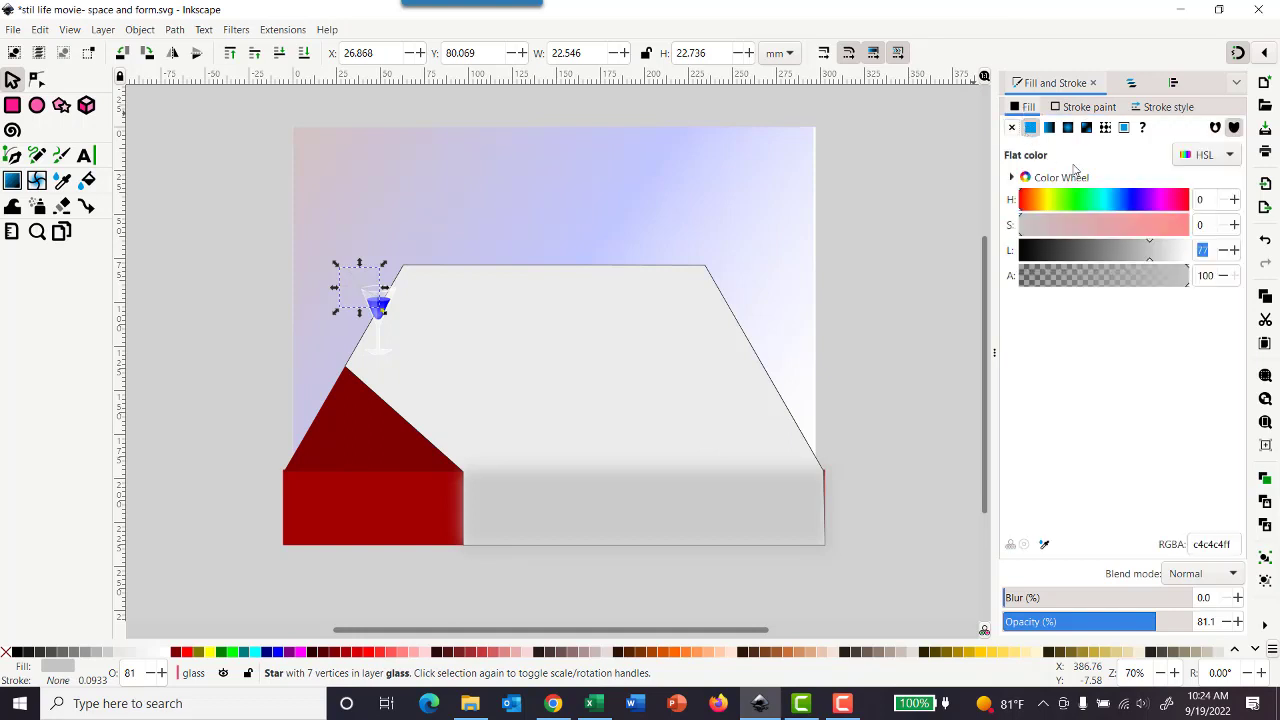
left_click_drag(1150, 263, 1205, 265)
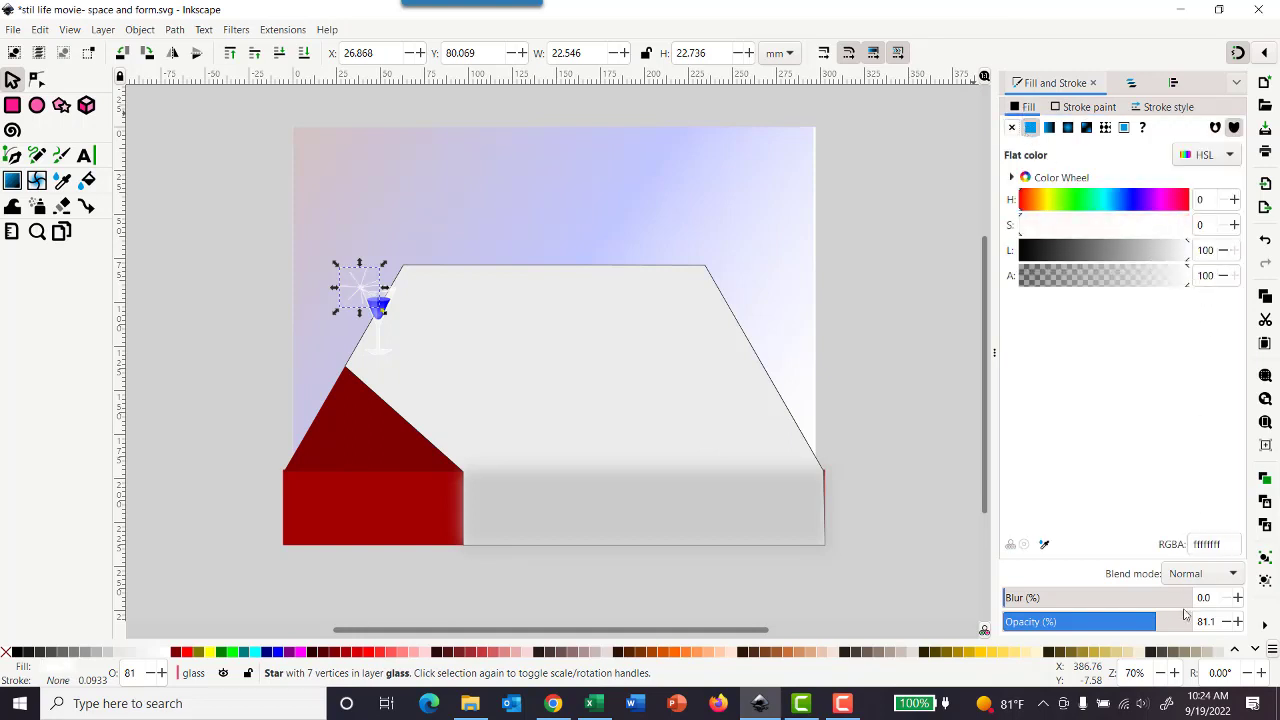
Step: Soften the white star with a blur of about 33.9% and an opacity of about 70.3%
left_click(1112, 603)
left_click_drag(1098, 605, 1065, 603)
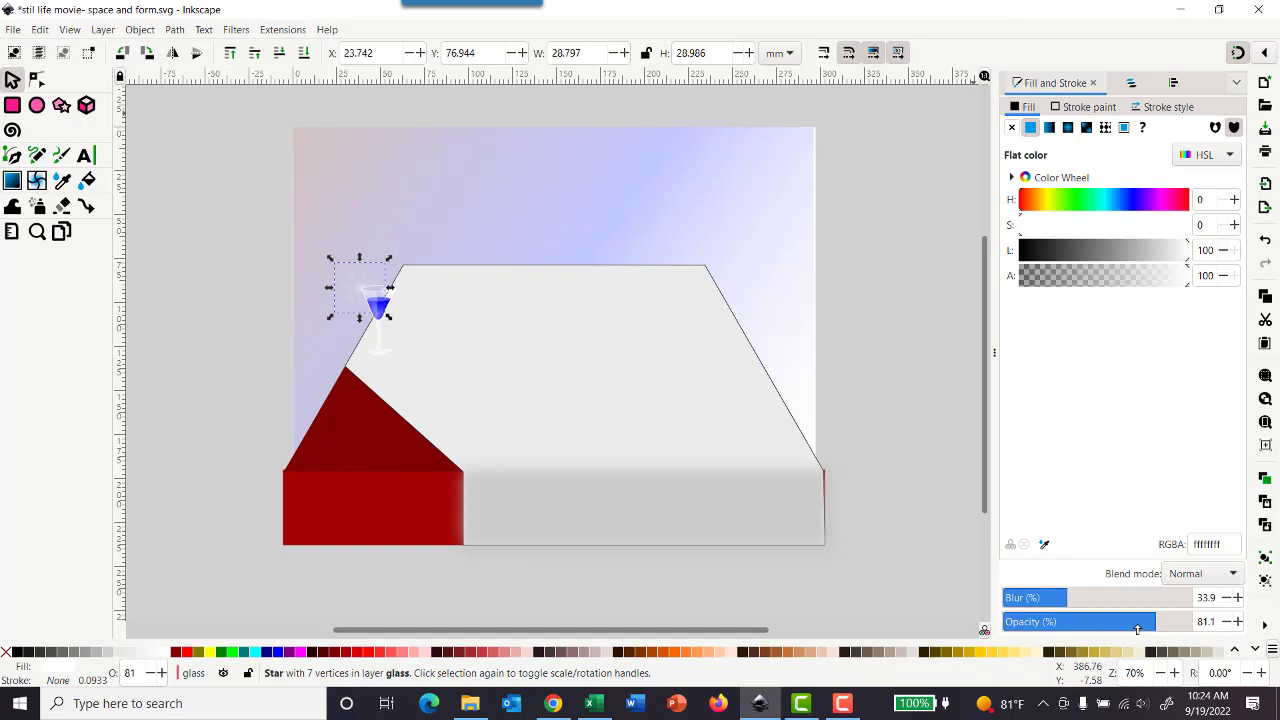
mouse_move(1137, 628)
left_mouse_down()
mouse_move(1063, 636)
mouse_move(1136, 625)
left_mouse_up()
left_click(926, 359)
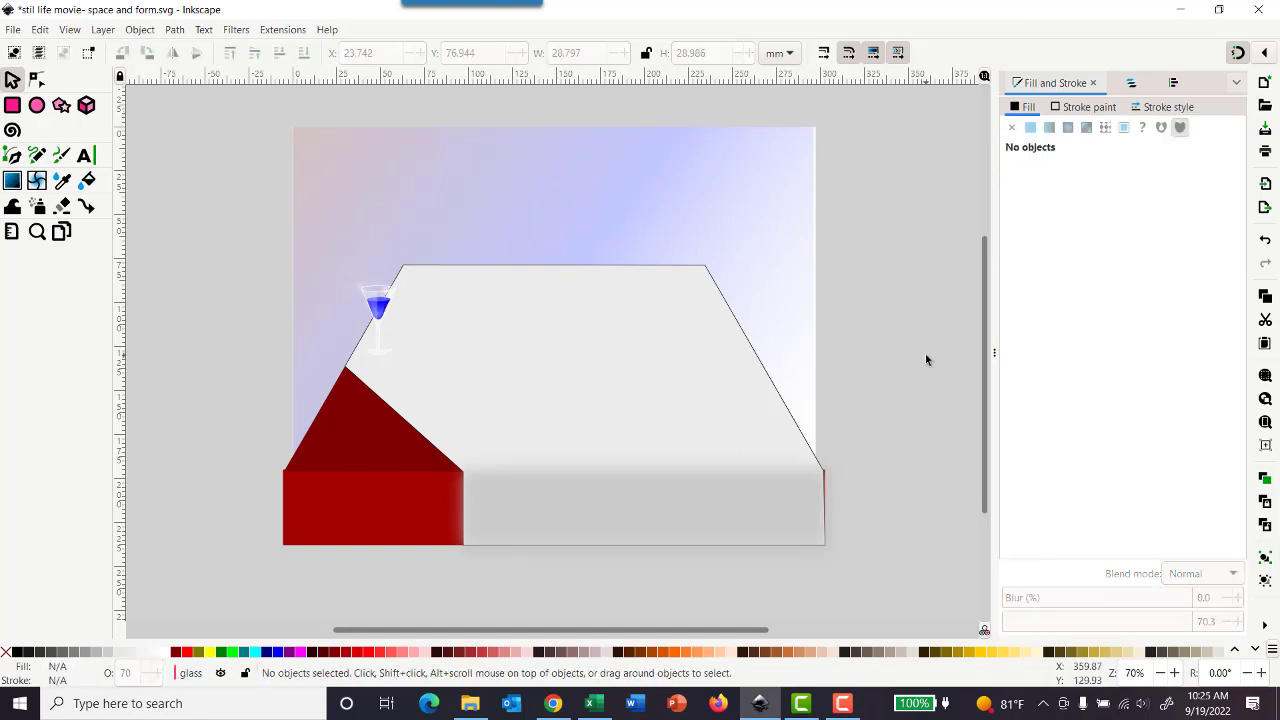
Step: Set the roundedness of the glass's sparkle star to 0.030
left_click(358, 293)
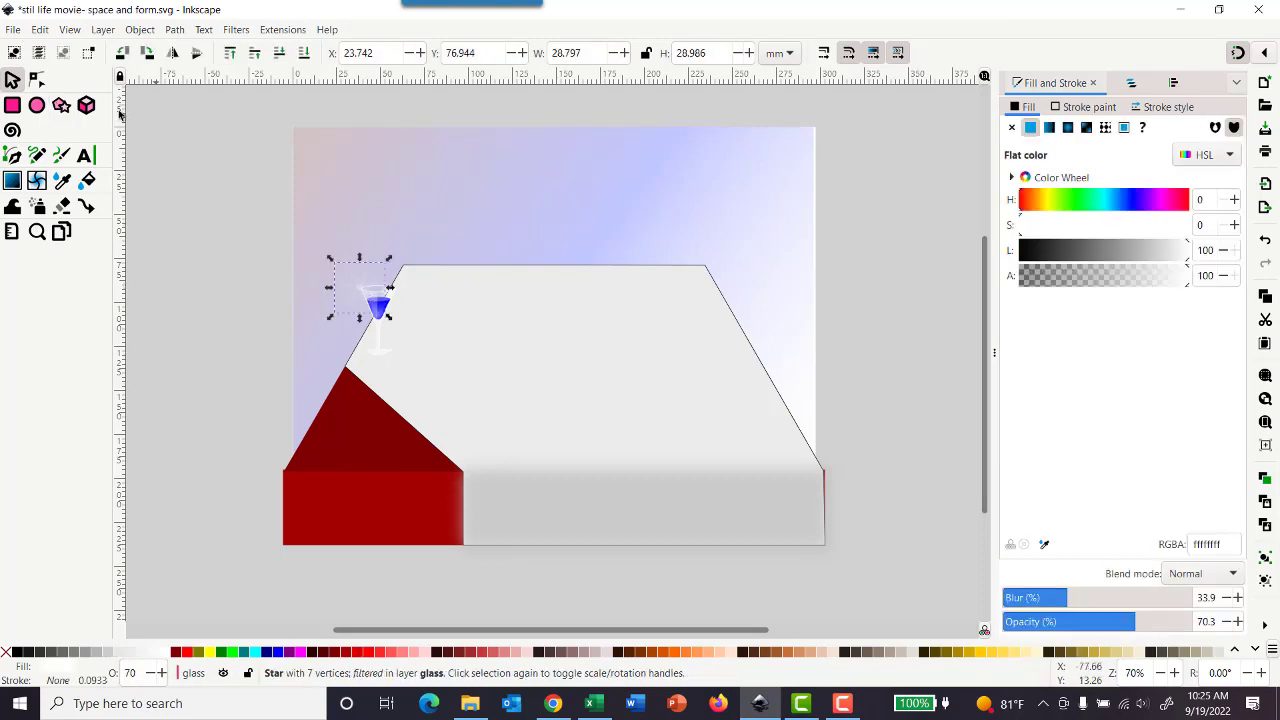
left_click(61, 105)
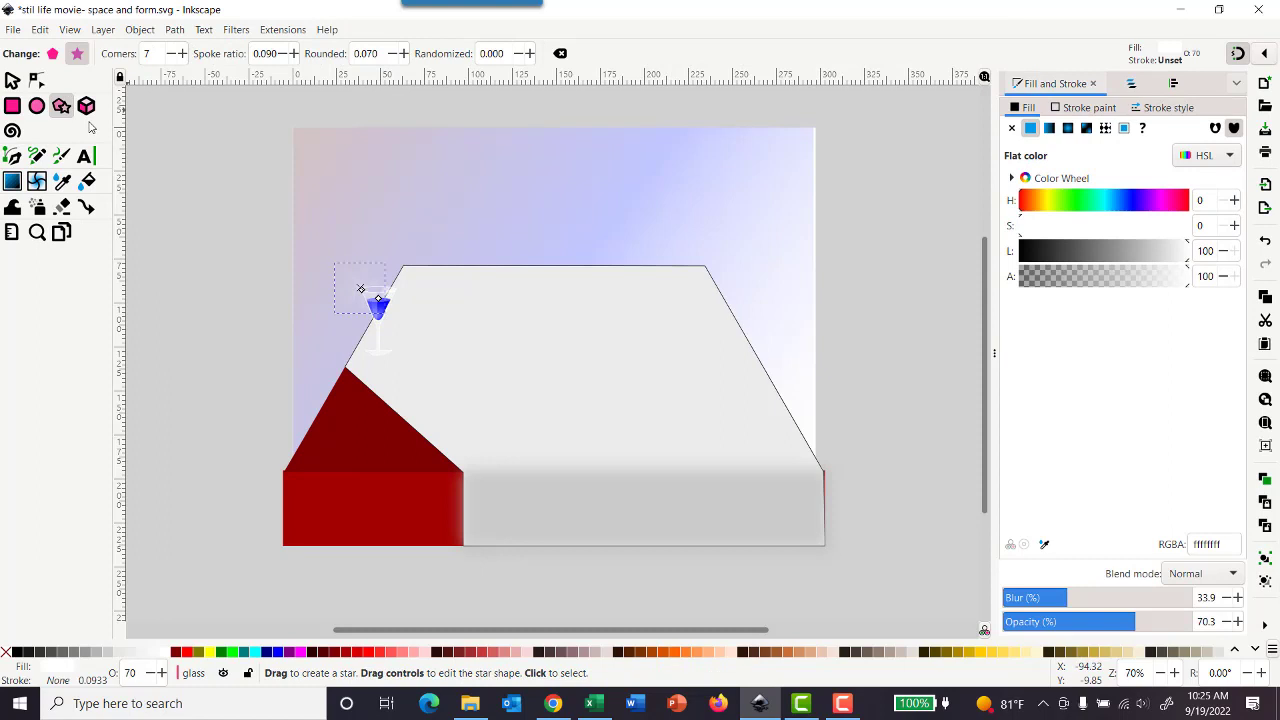
left_click(394, 55)
left_click(394, 55)
left_click(394, 55)
left_click(394, 55)
left_click(394, 55)
left_click(394, 55)
left_click(394, 55)
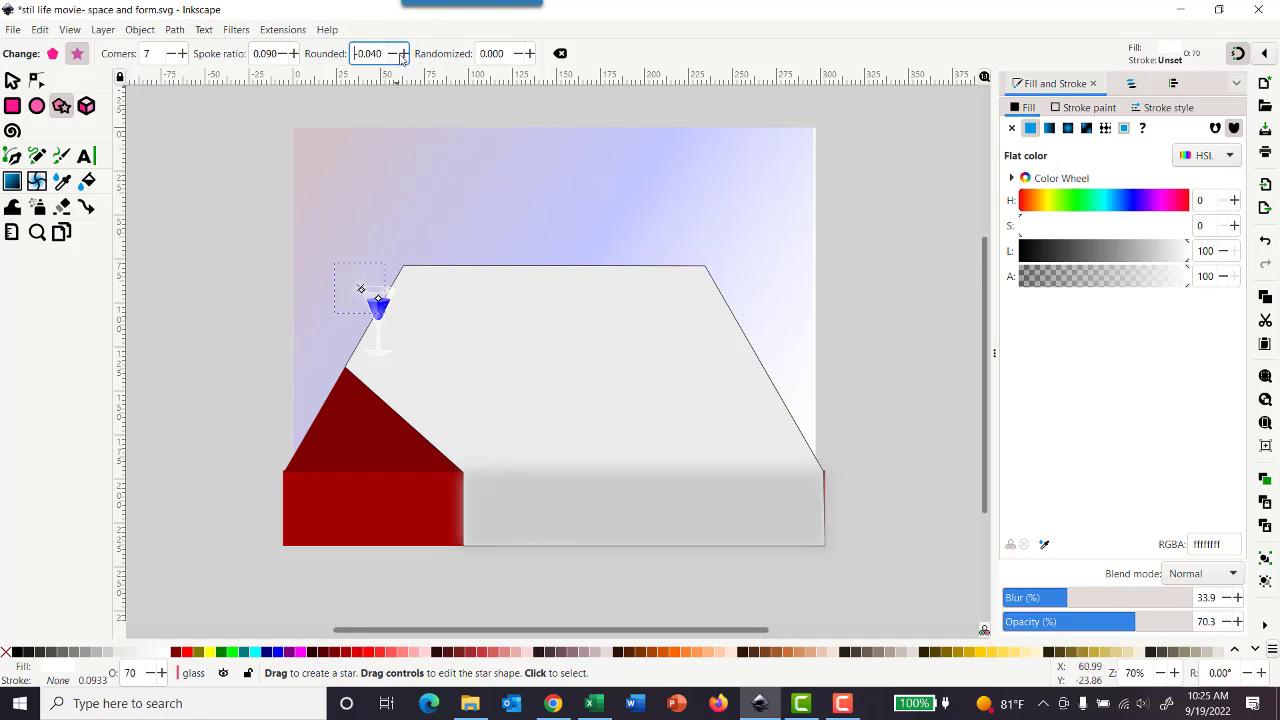
left_click(404, 55)
left_click(404, 55)
Step: Lock and hide the glass layer, and show and unlock the book layer
left_click(1132, 86)
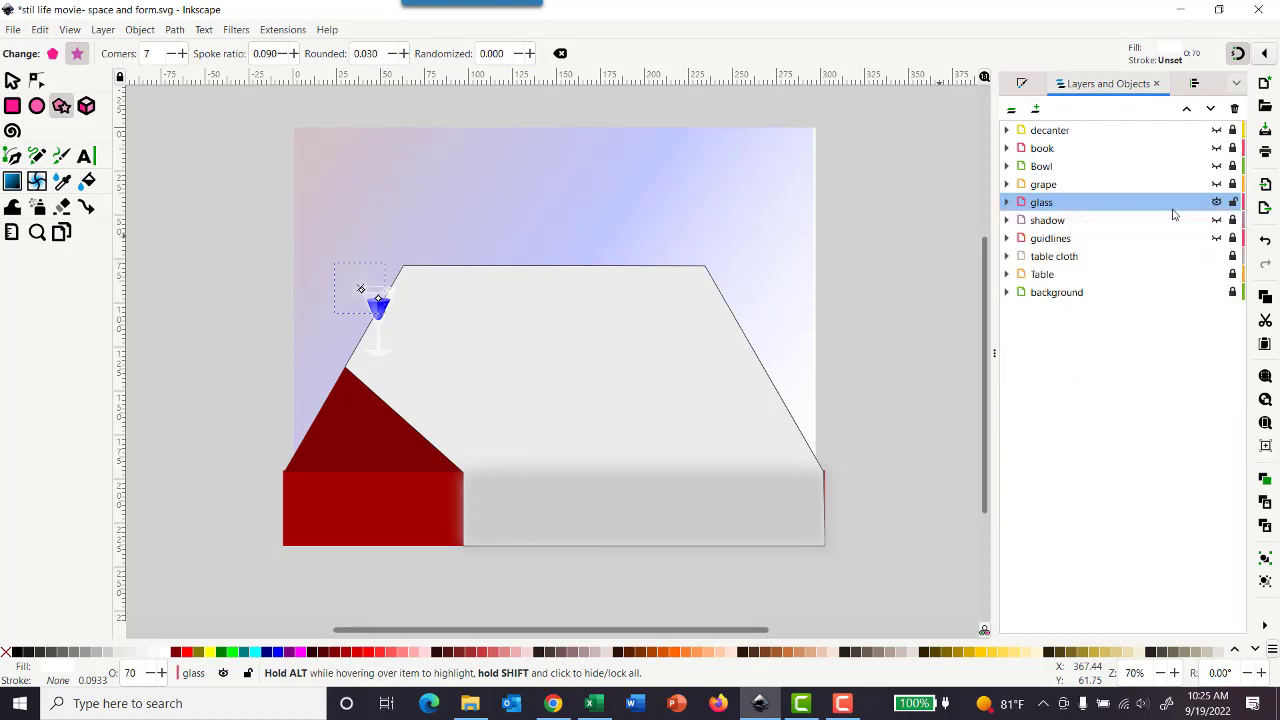
left_click(1216, 202)
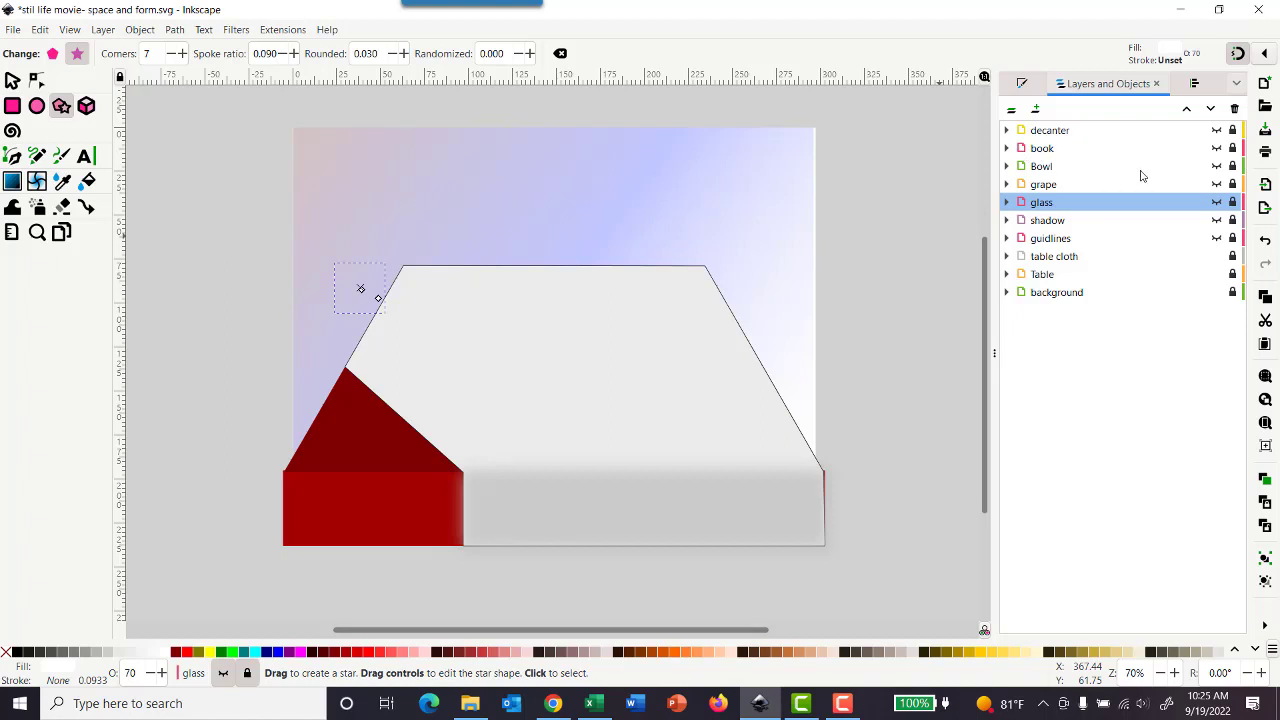
left_click(1216, 148)
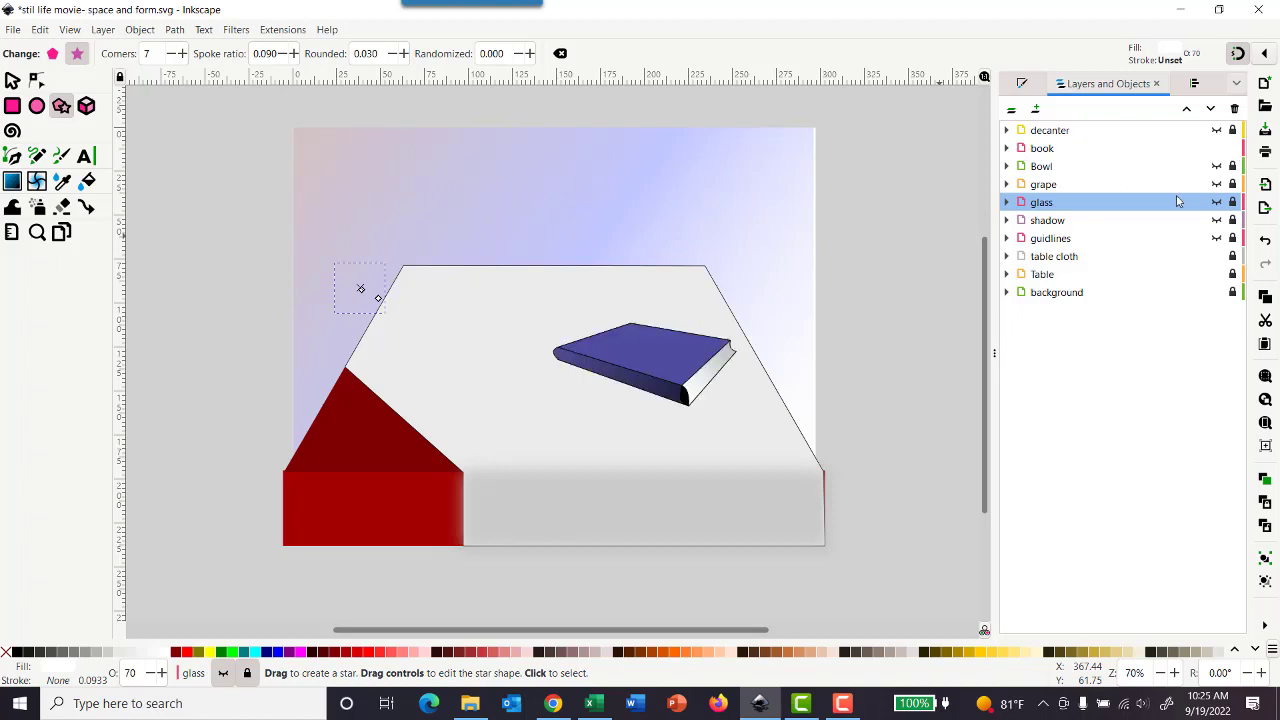
Step: Make the book layer the active layer for adding text to the book
left_click(85, 157)
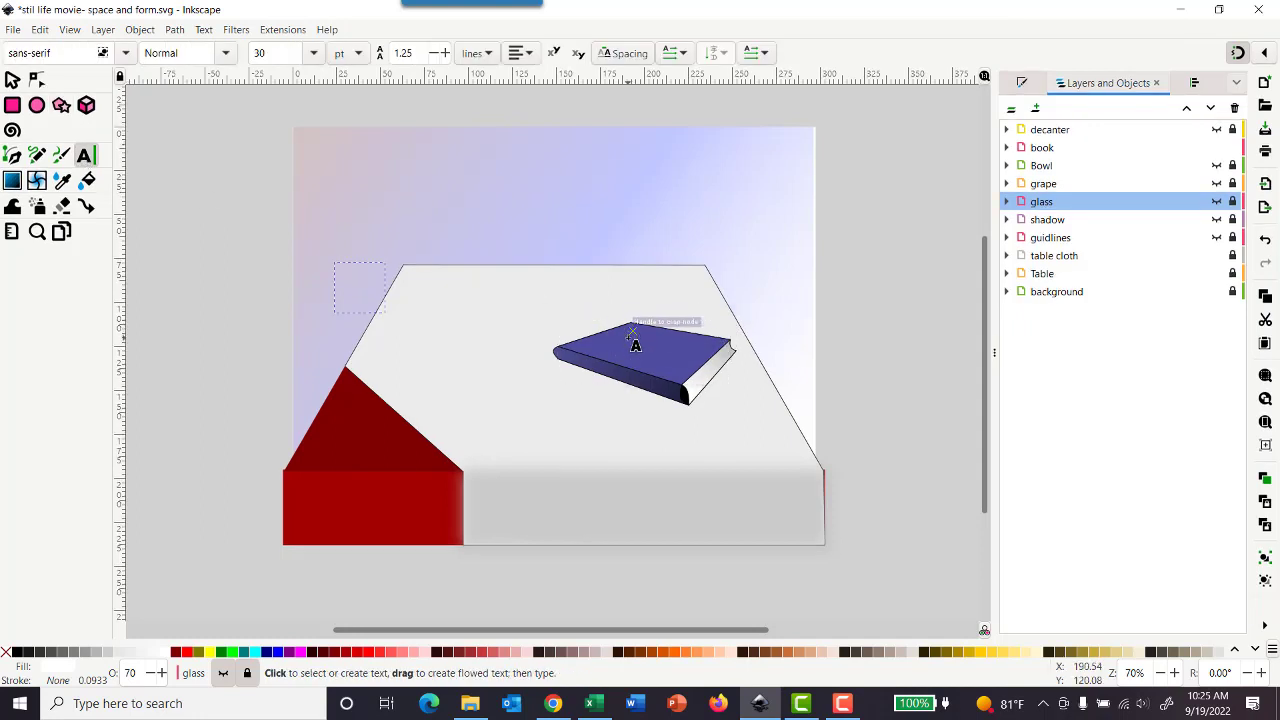
scroll(635, 345, "up", 2)
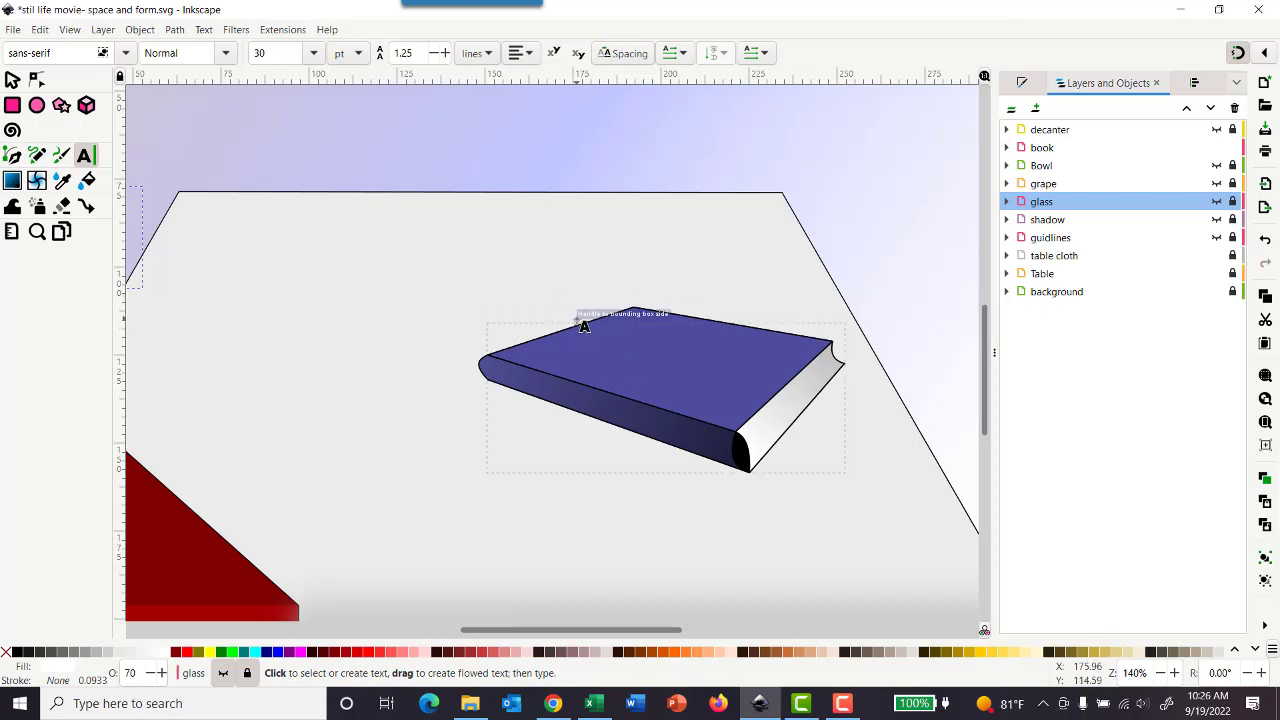
left_click(584, 326)
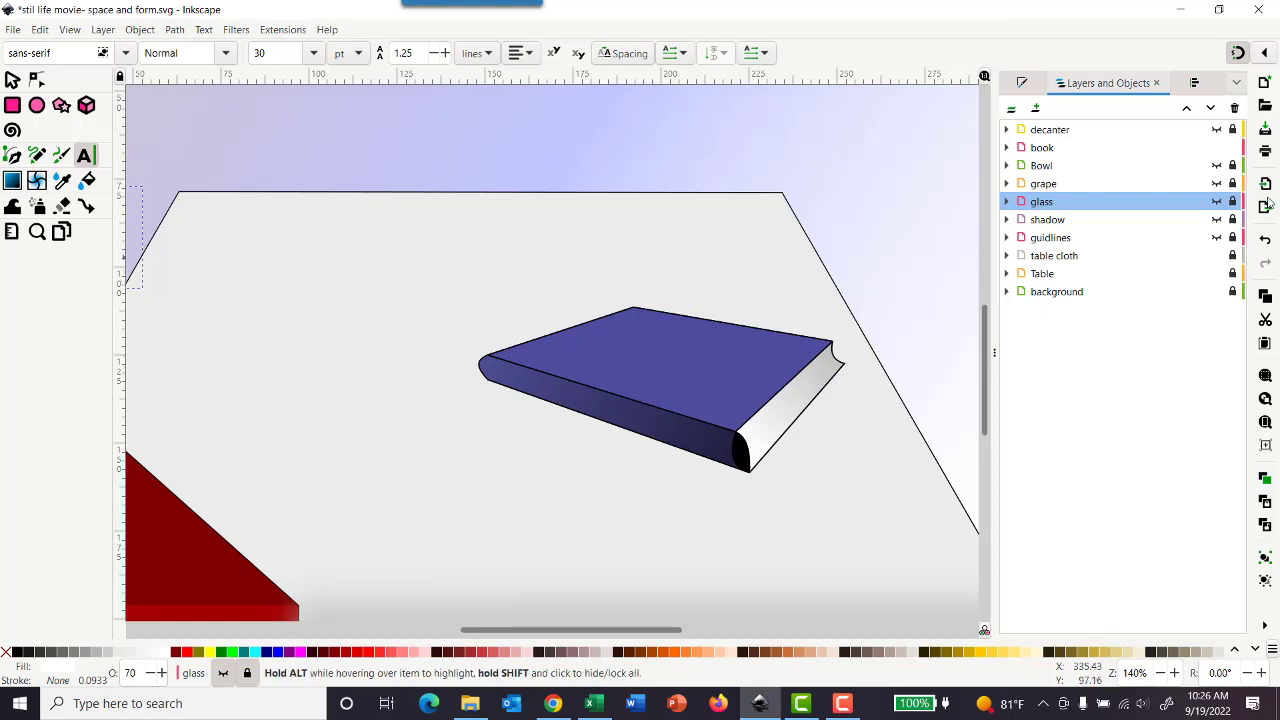
left_click(1232, 201)
left_click(1233, 202)
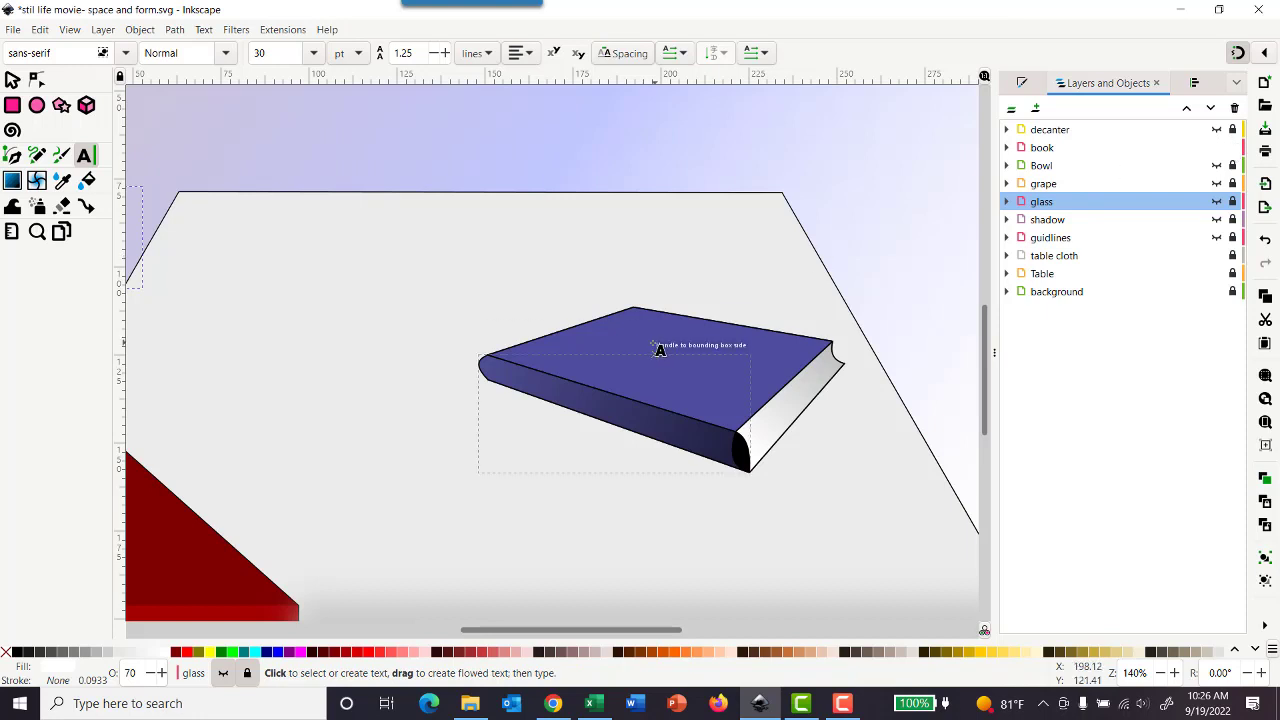
left_click(1045, 149)
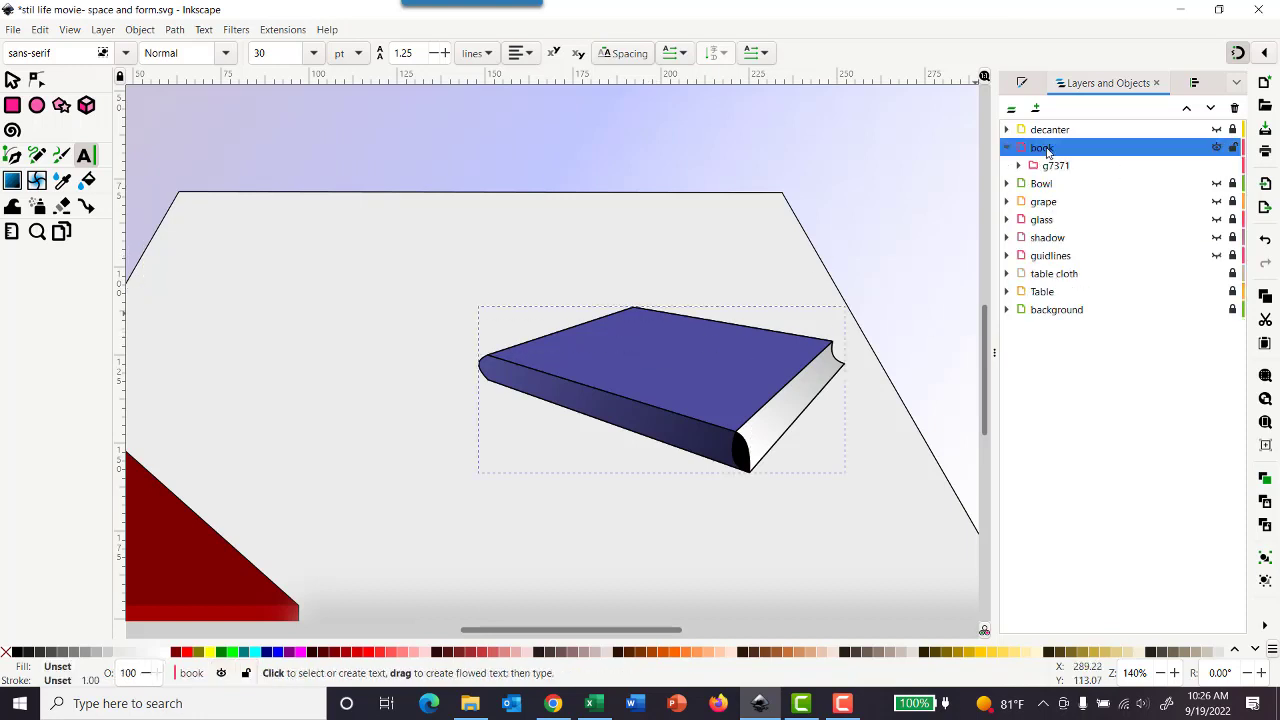
Step: Add the 30 pt sans-serif title "Tales of Inkscape" over the book's cover, breaking it into two lines after "of"
left_click(607, 314)
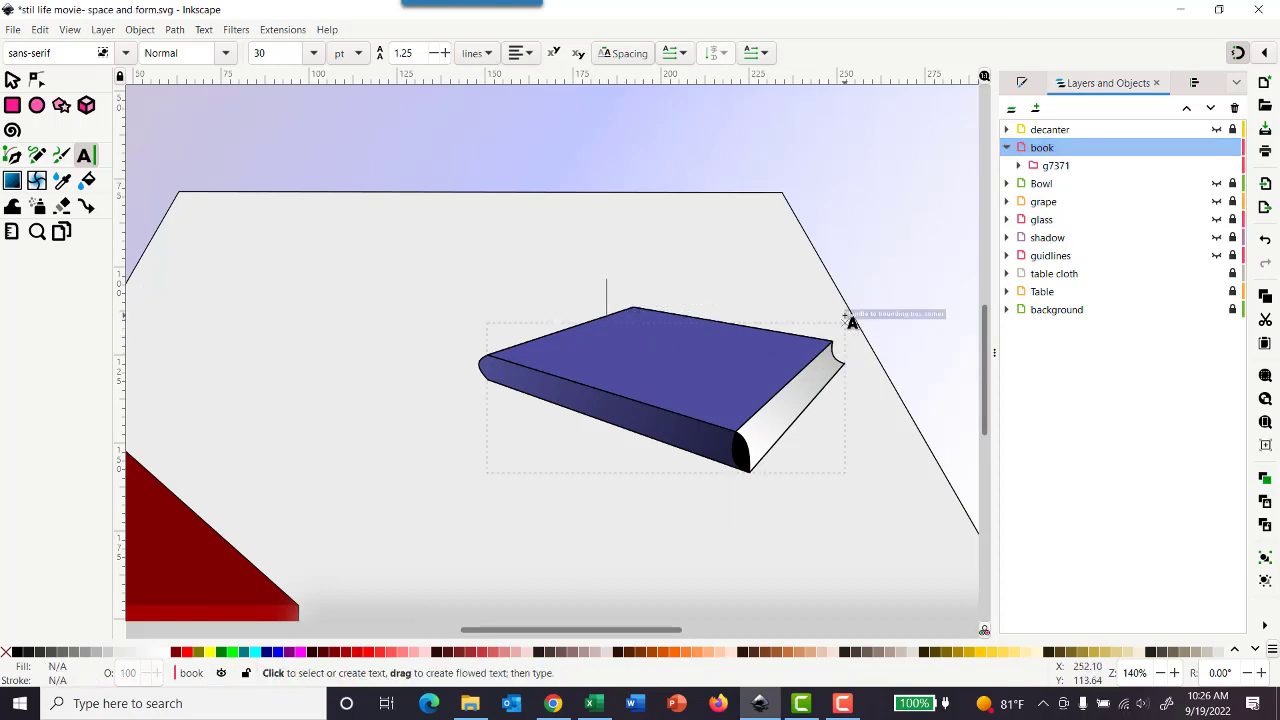
type("Tales")
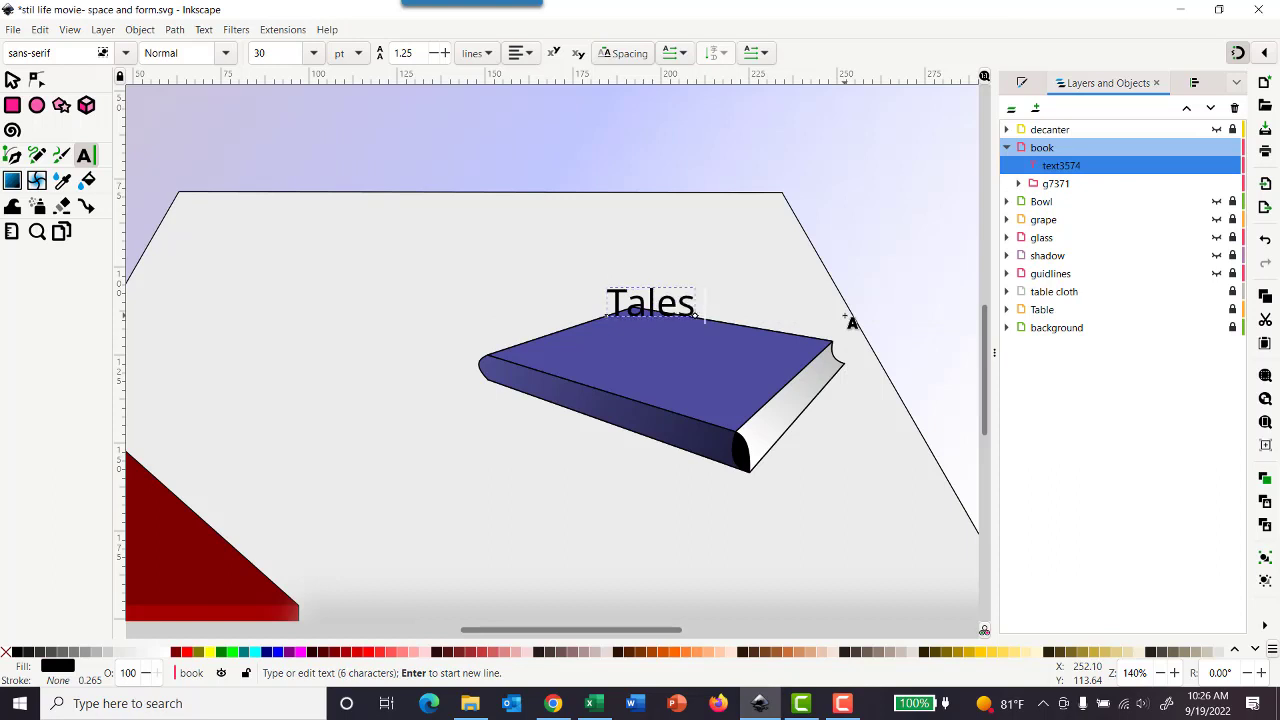
type(" of Inksca")
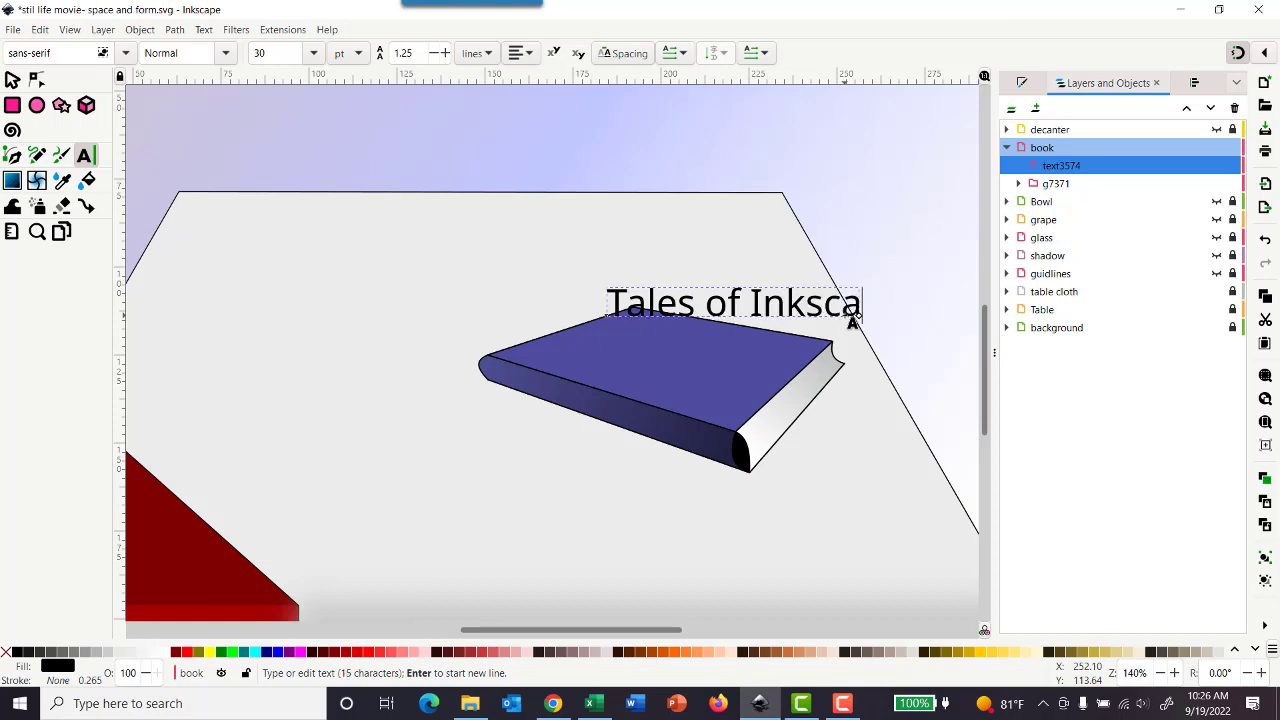
type("pe")
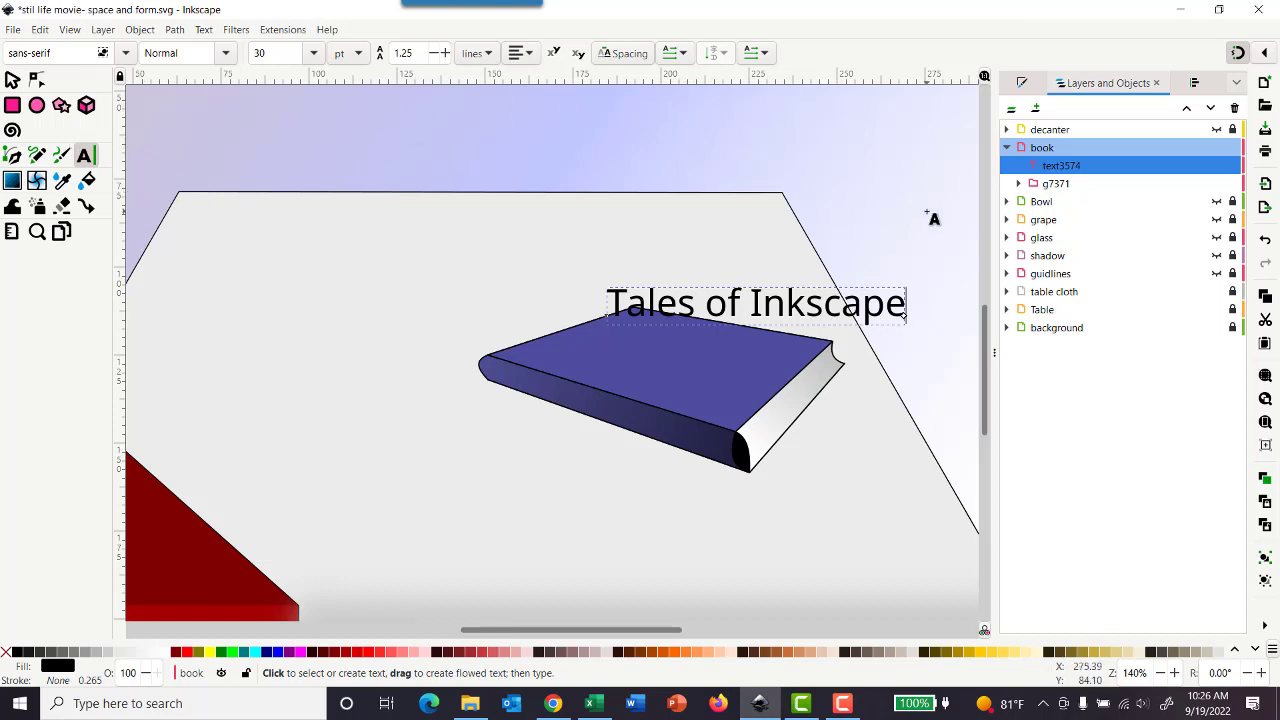
key("Left")
key("Left")
key("Left")
key("Left")
key("Left")
key("Left")
key("Left")
key("Left")
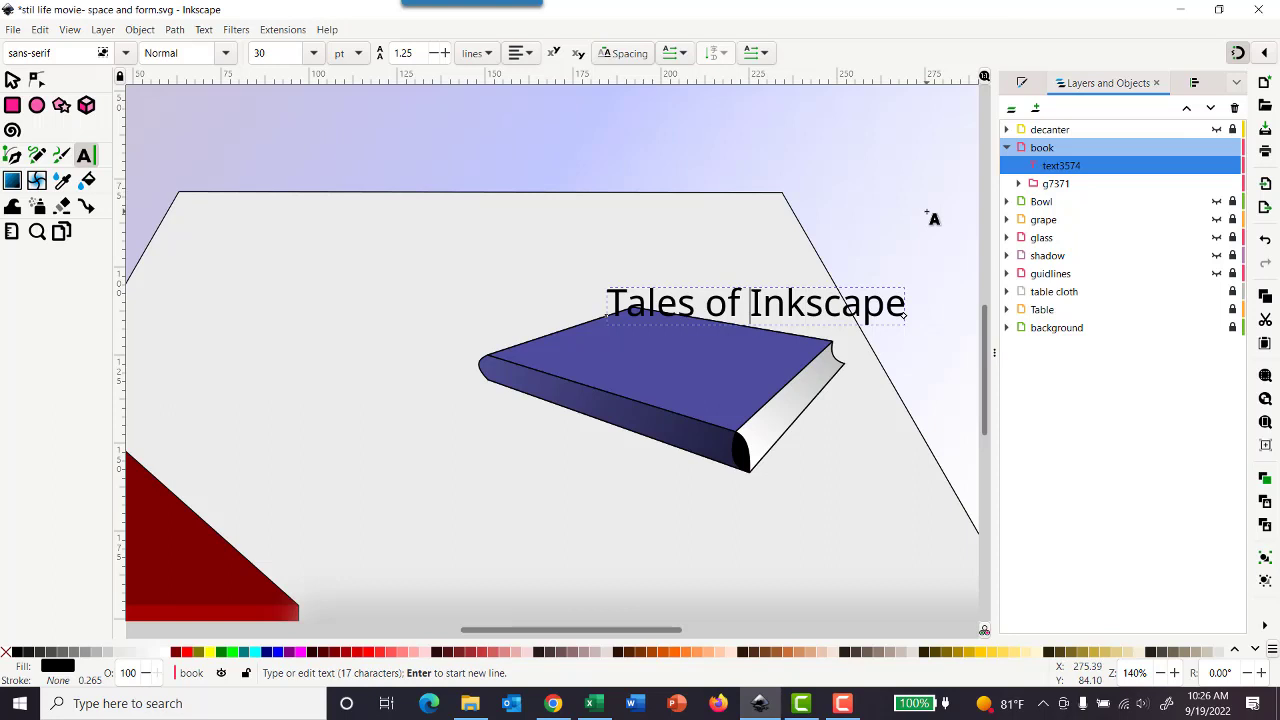
key("Return")
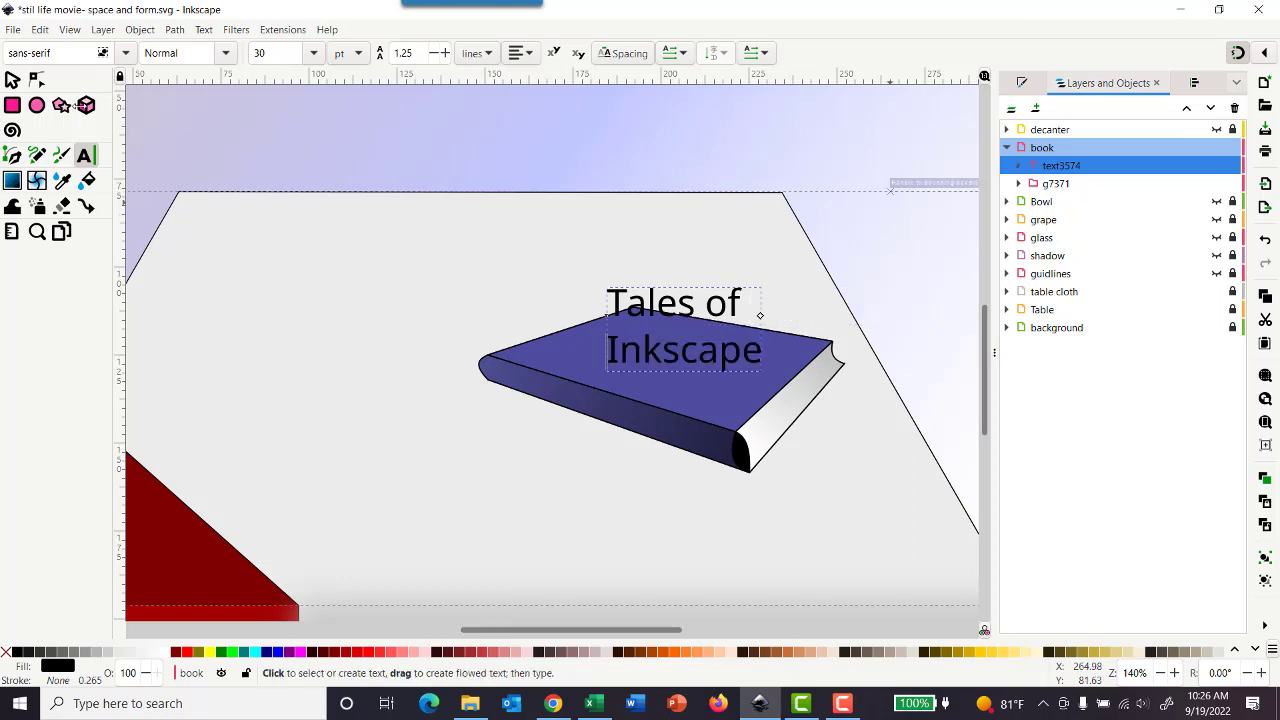
Step: Rotate the two-line title counterclockwise toward the cover's slant and shrink it to about 16.6 by 23.3 mm
left_click(12, 80)
left_click(683, 326)
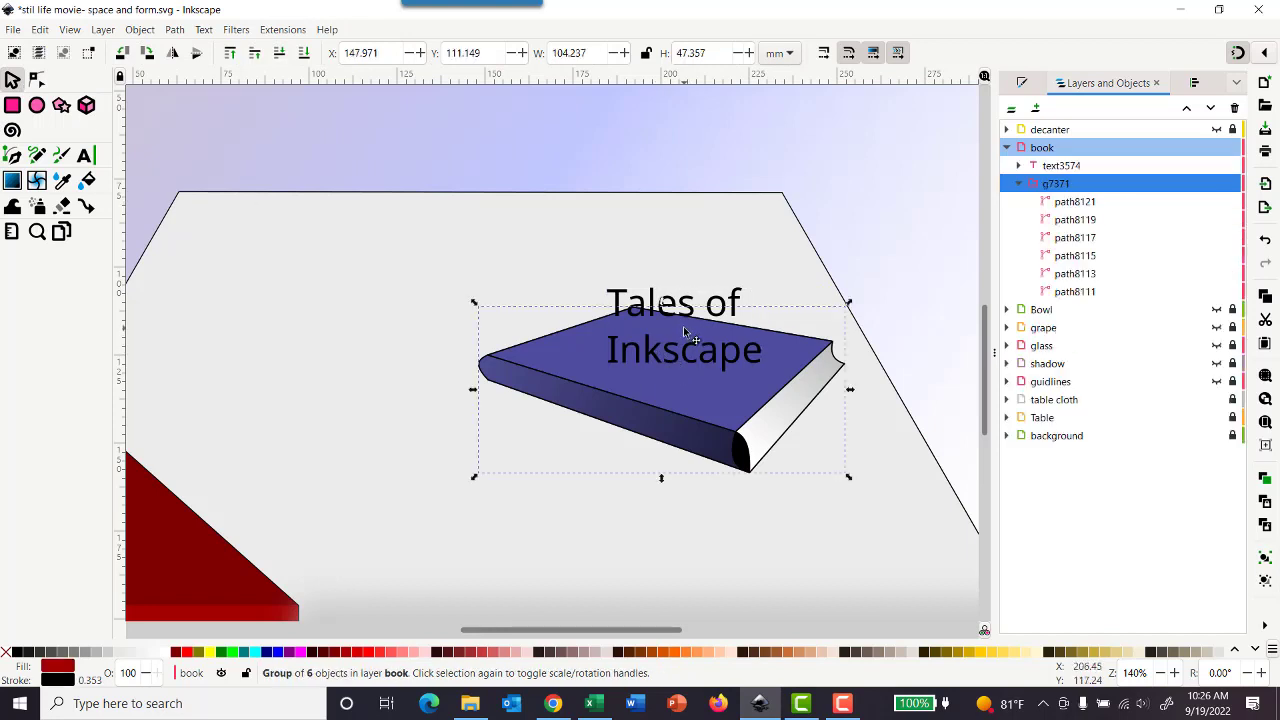
left_click(685, 313)
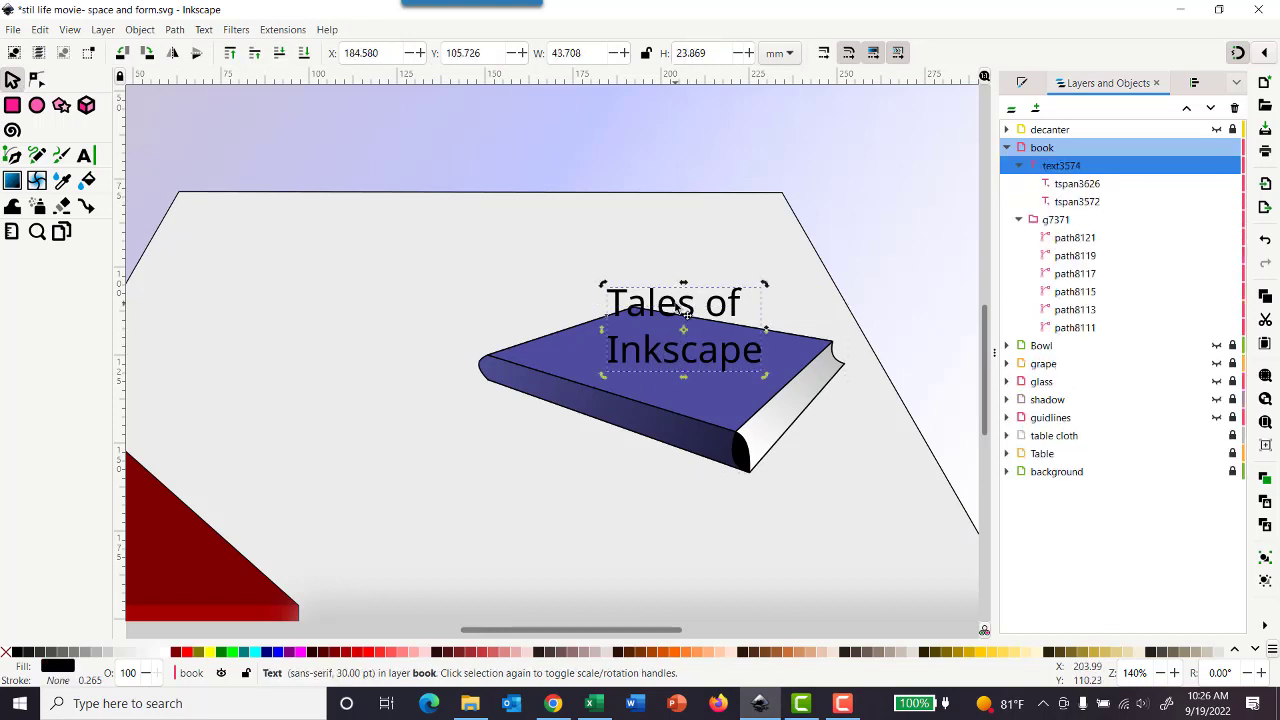
left_click(685, 313)
left_click_drag(603, 376, 678, 417)
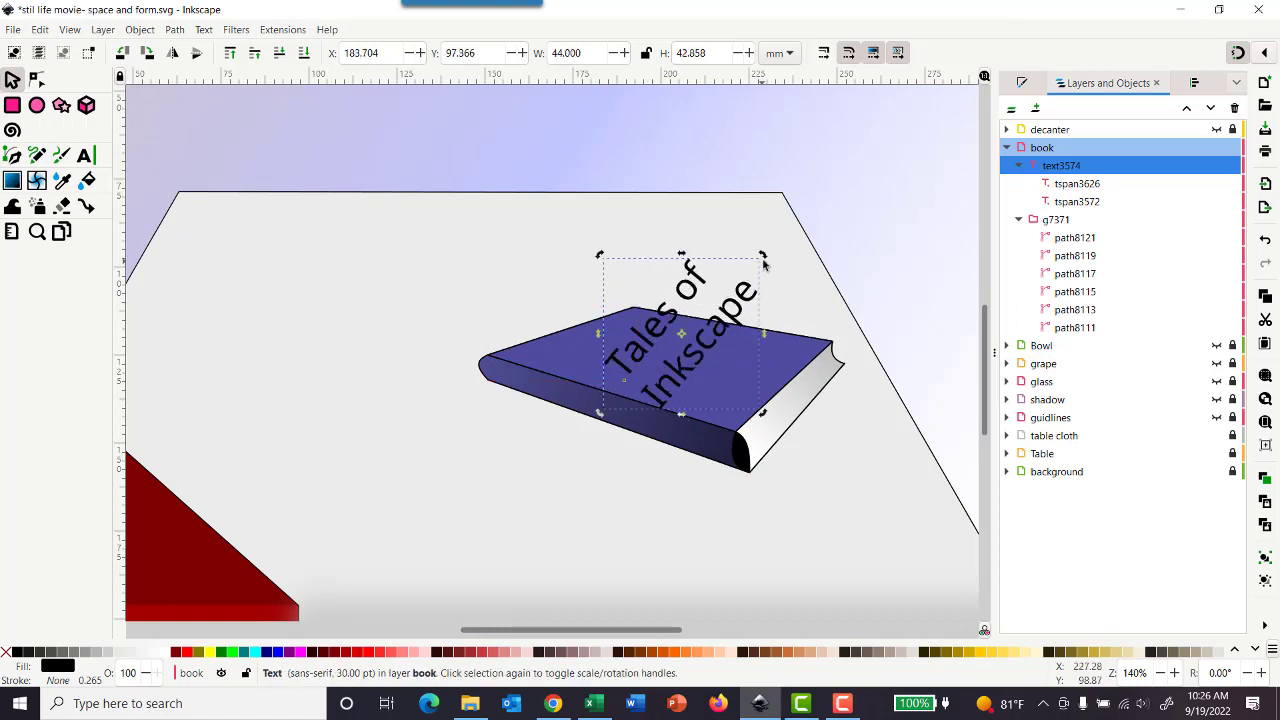
left_click(708, 308)
left_click_drag(762, 260, 741, 310)
Step: Disable snapping and fit the two-line title onto the upper part of the book's cover at about 23.1 by 17.3 mm
left_click(1263, 55)
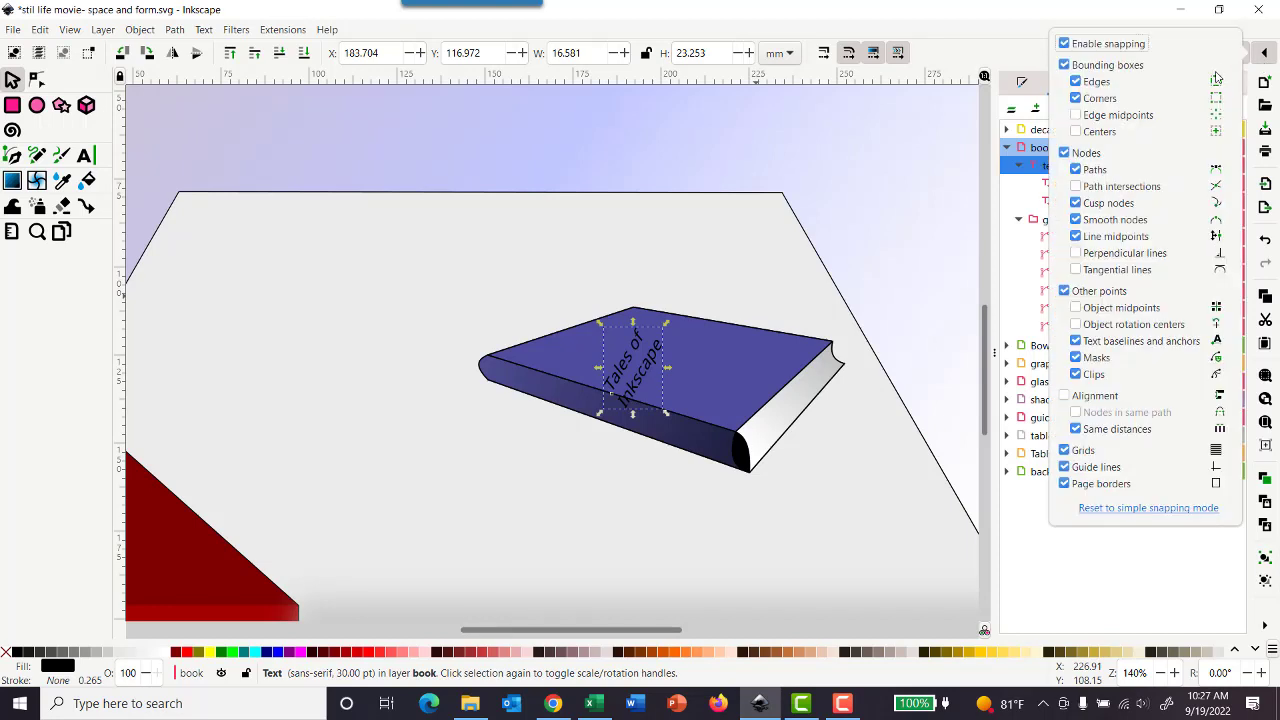
left_click(1098, 44)
left_click(670, 323)
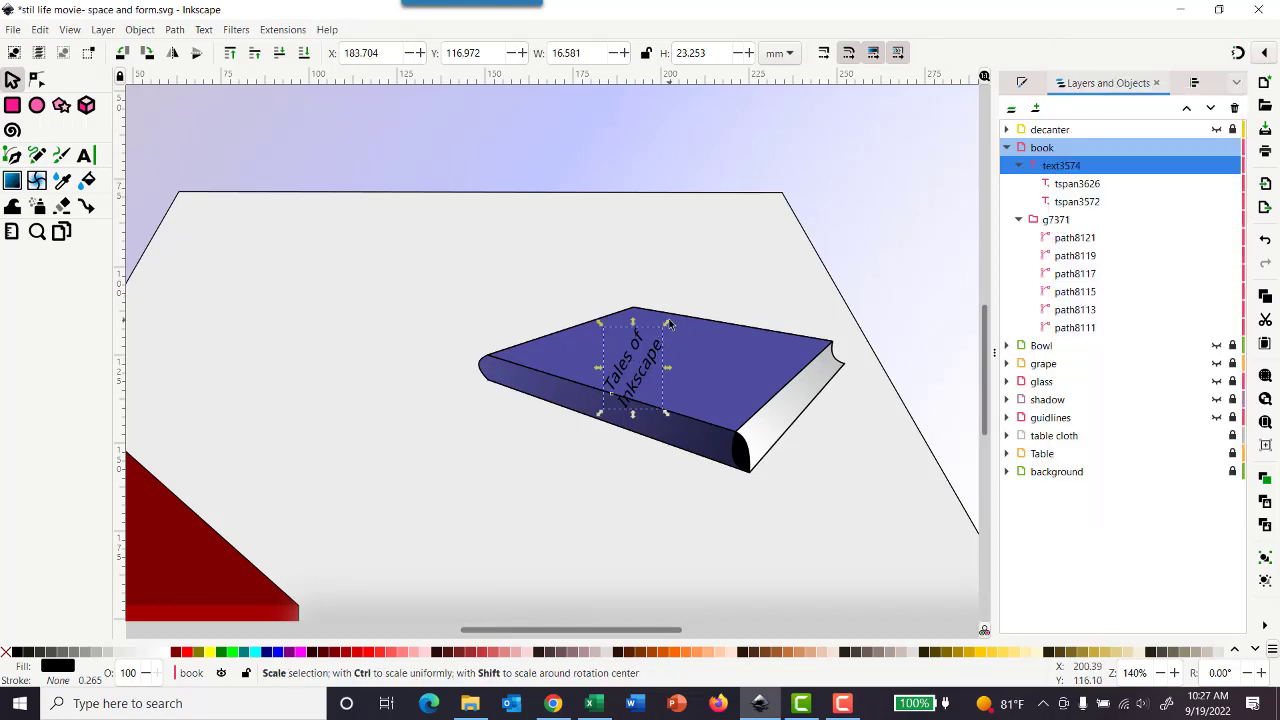
left_click_drag(668, 328, 690, 310)
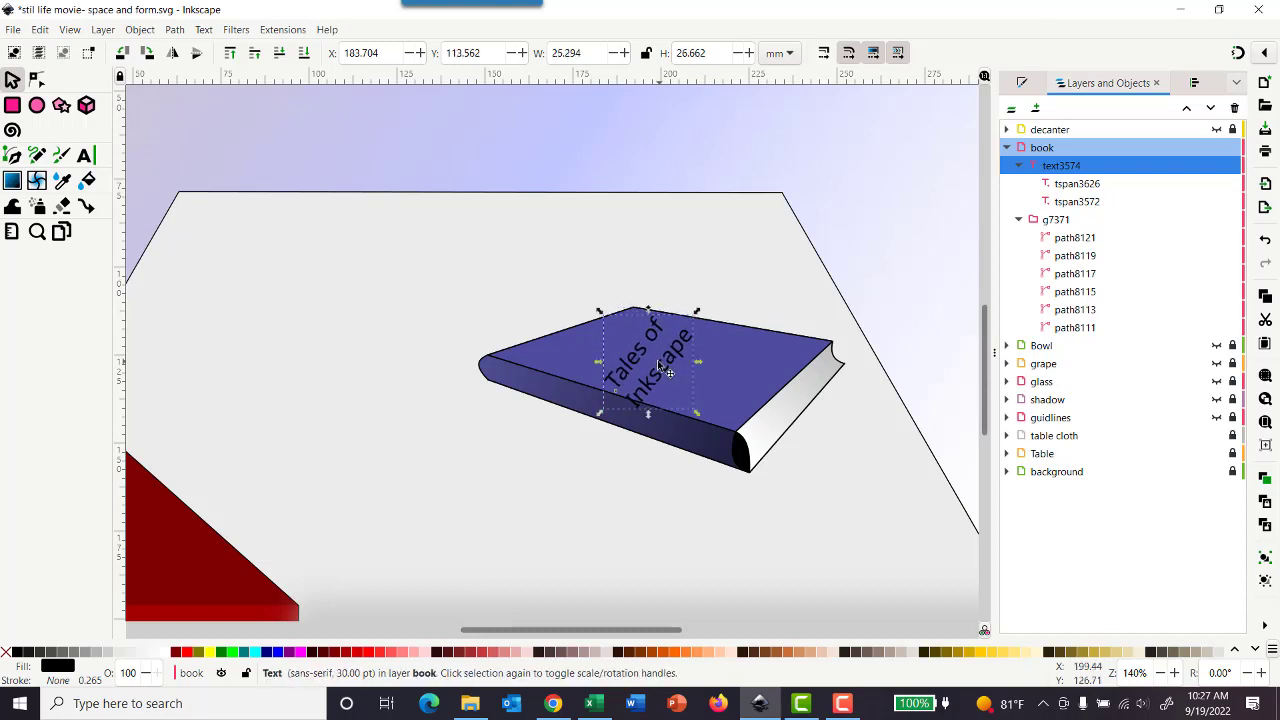
left_click_drag(663, 366, 644, 354)
left_click_drag(680, 308, 665, 319)
left_click_drag(631, 368, 567, 369)
left_click(262, 140)
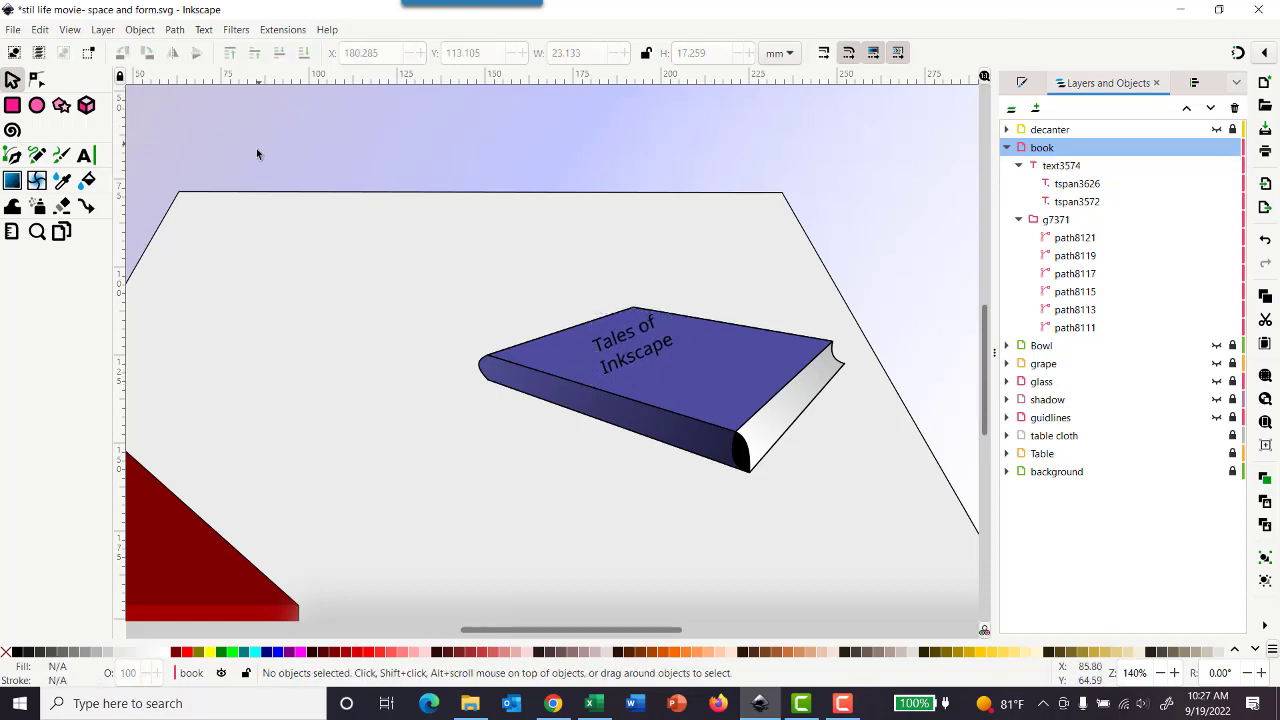
left_click(85, 154)
left_click_drag(510, 265, 726, 257)
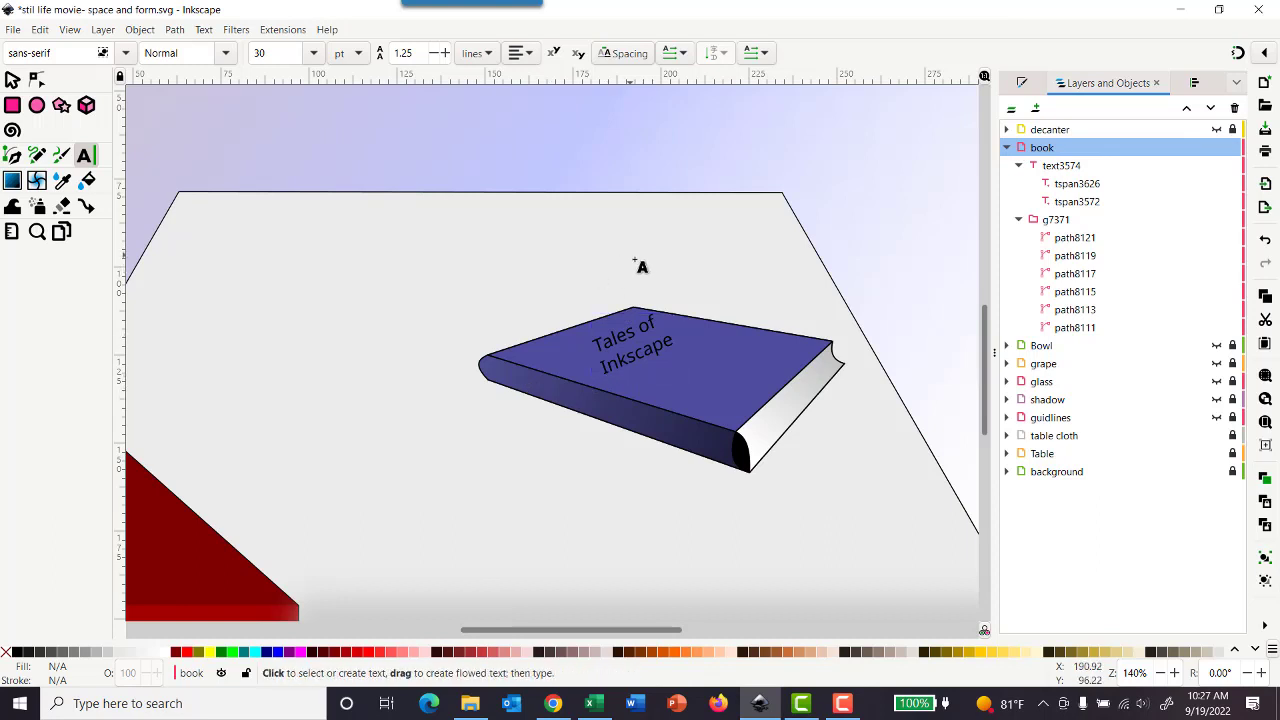
key("a")
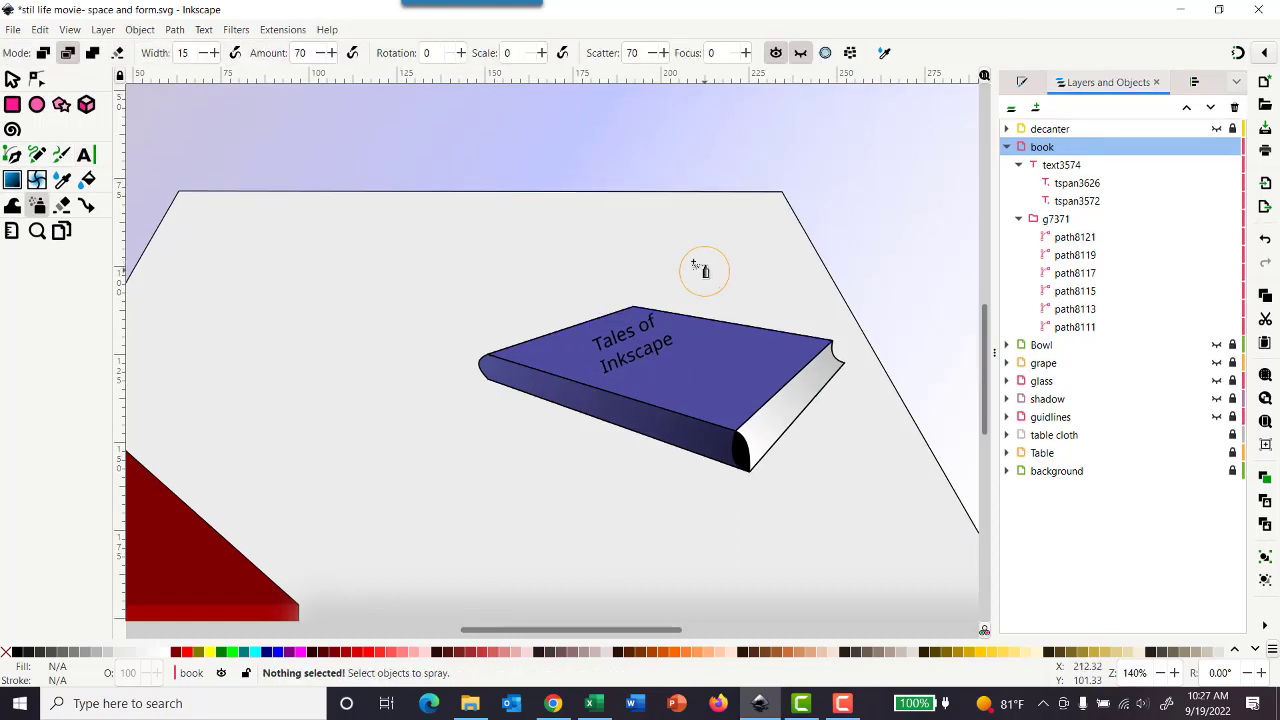
Step: Draw a text frame about 55 mm wide over the book's spine and enter "Tales of Inkscape" in it
left_click(85, 156)
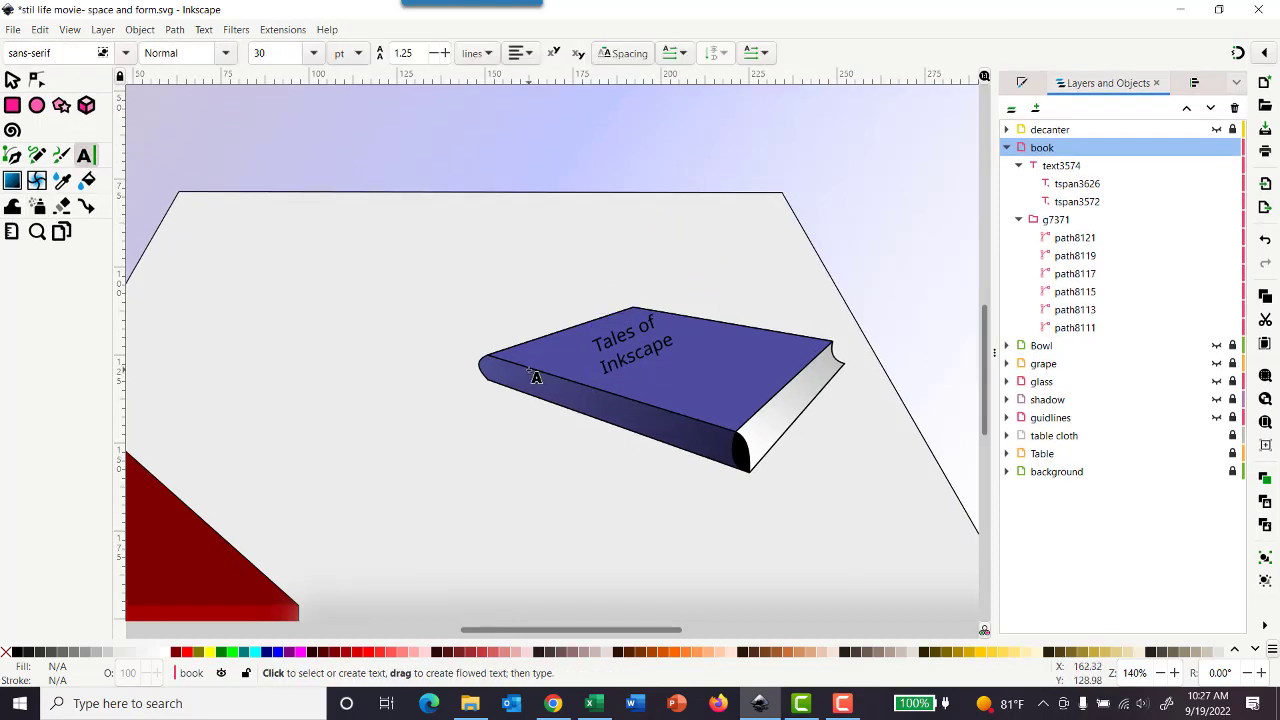
left_click_drag(530, 370, 722, 443)
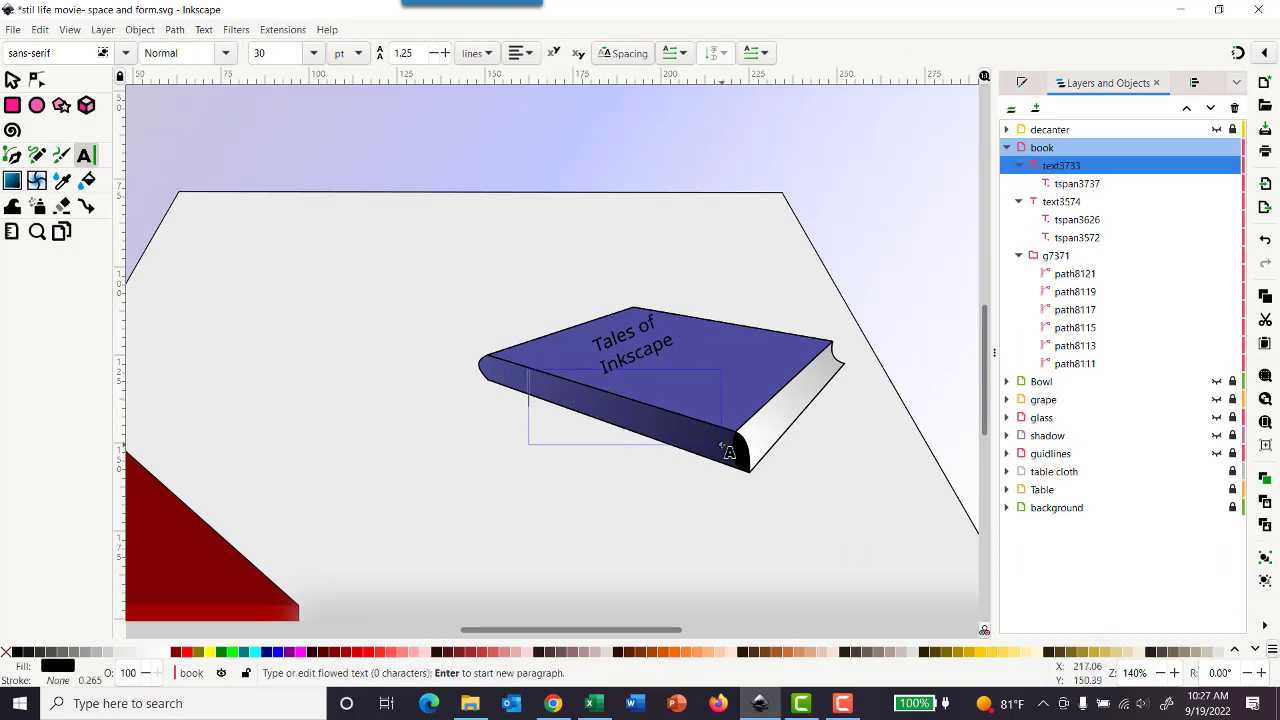
type("Tales o")
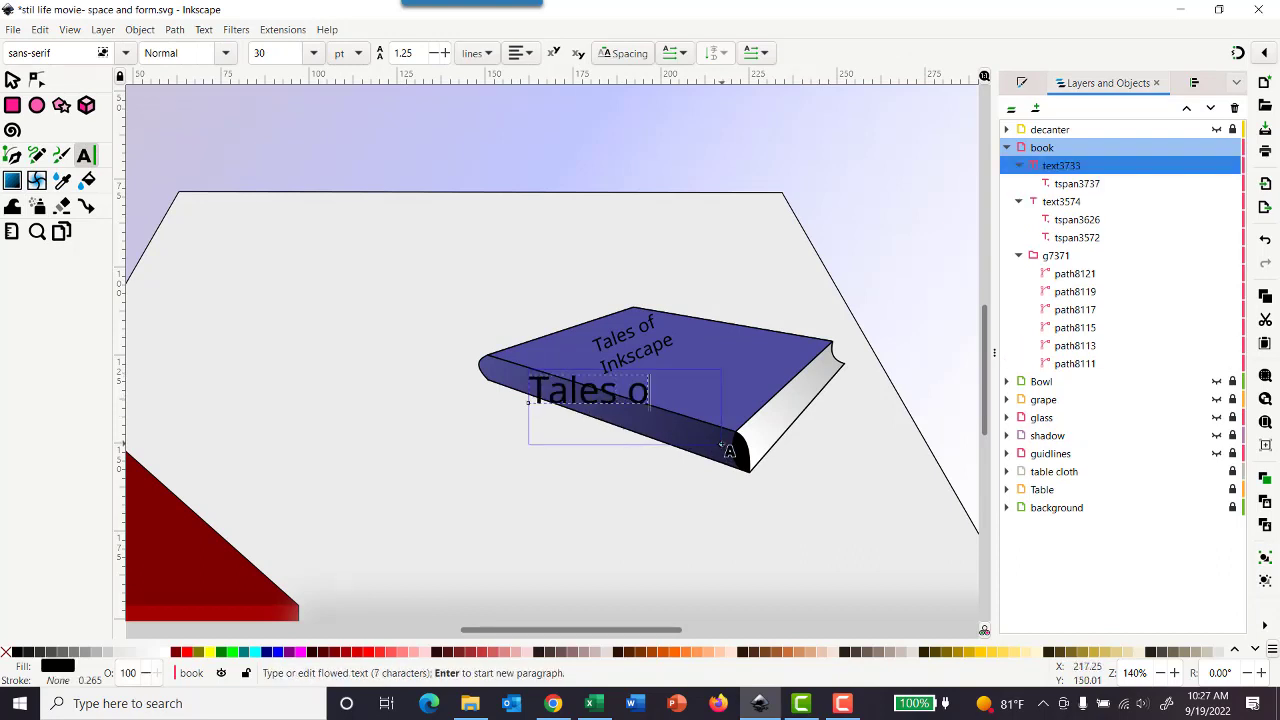
type("f ink")
key("BackSpace")
key("BackSpace")
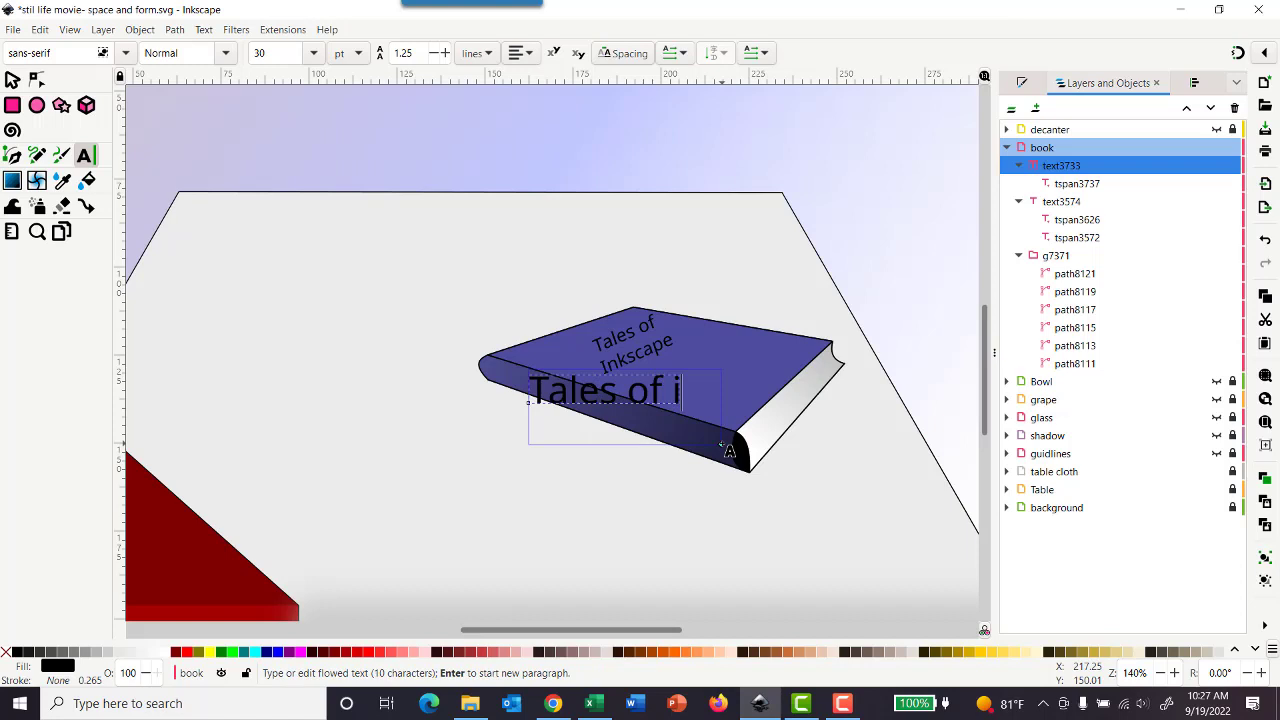
key("BackSpace")
type("Inksc")
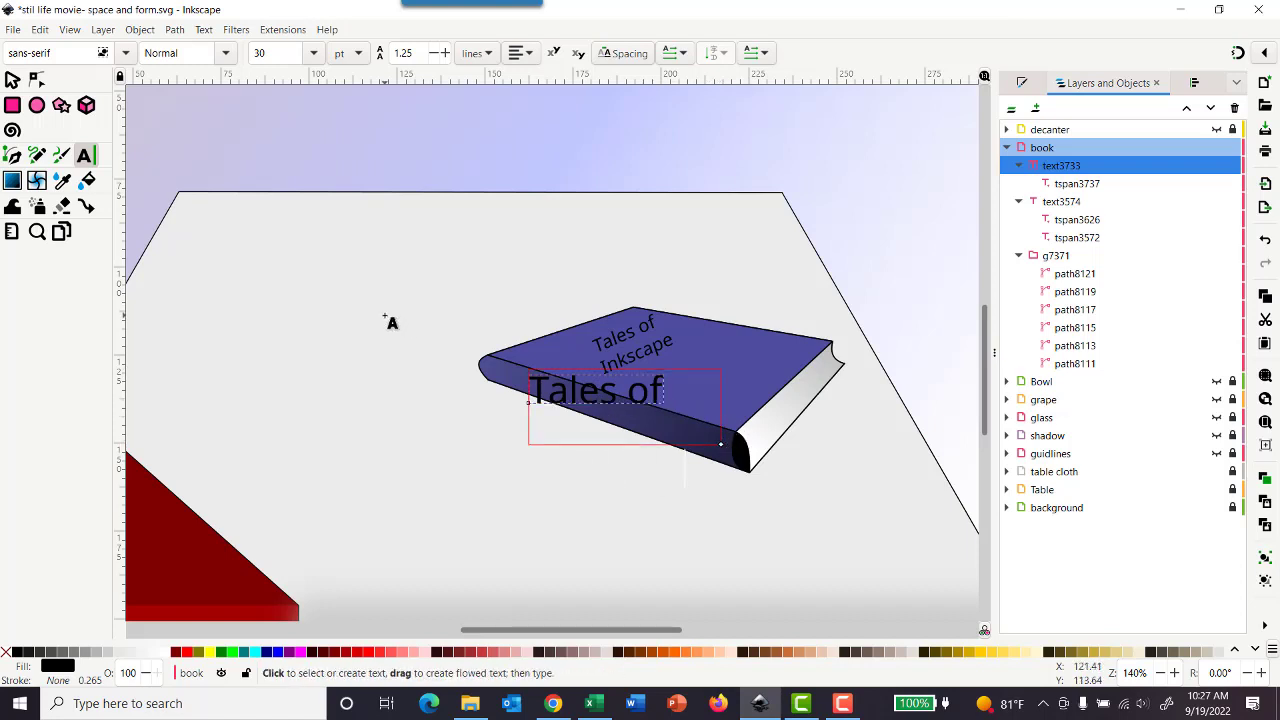
Step: Set the font size of all the spine text to 18 pt
triple_click(646, 397)
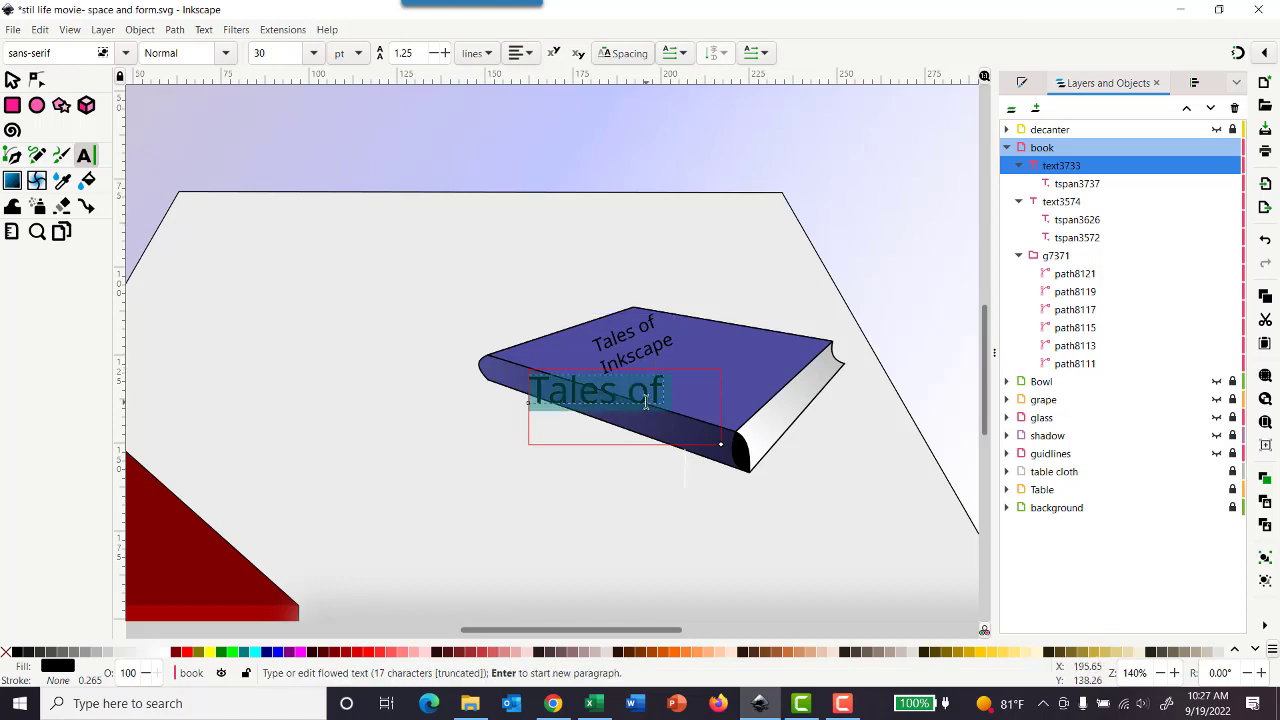
left_click(314, 53)
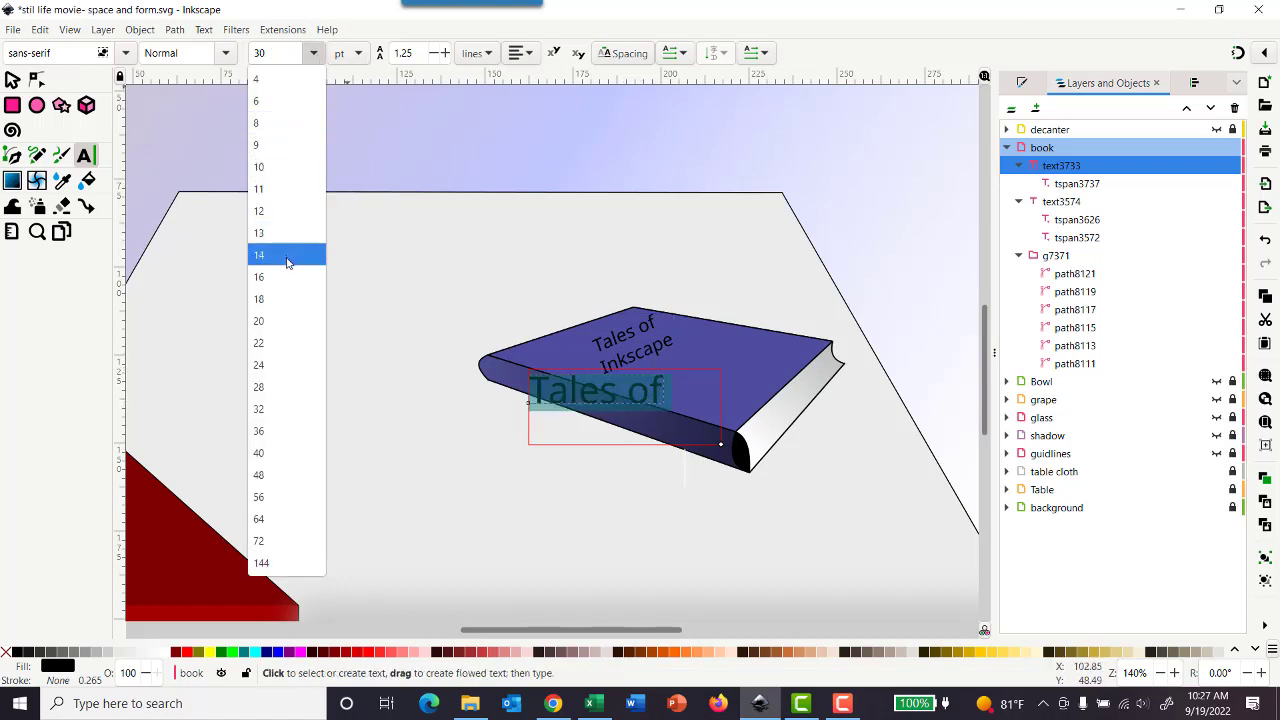
left_click(279, 299)
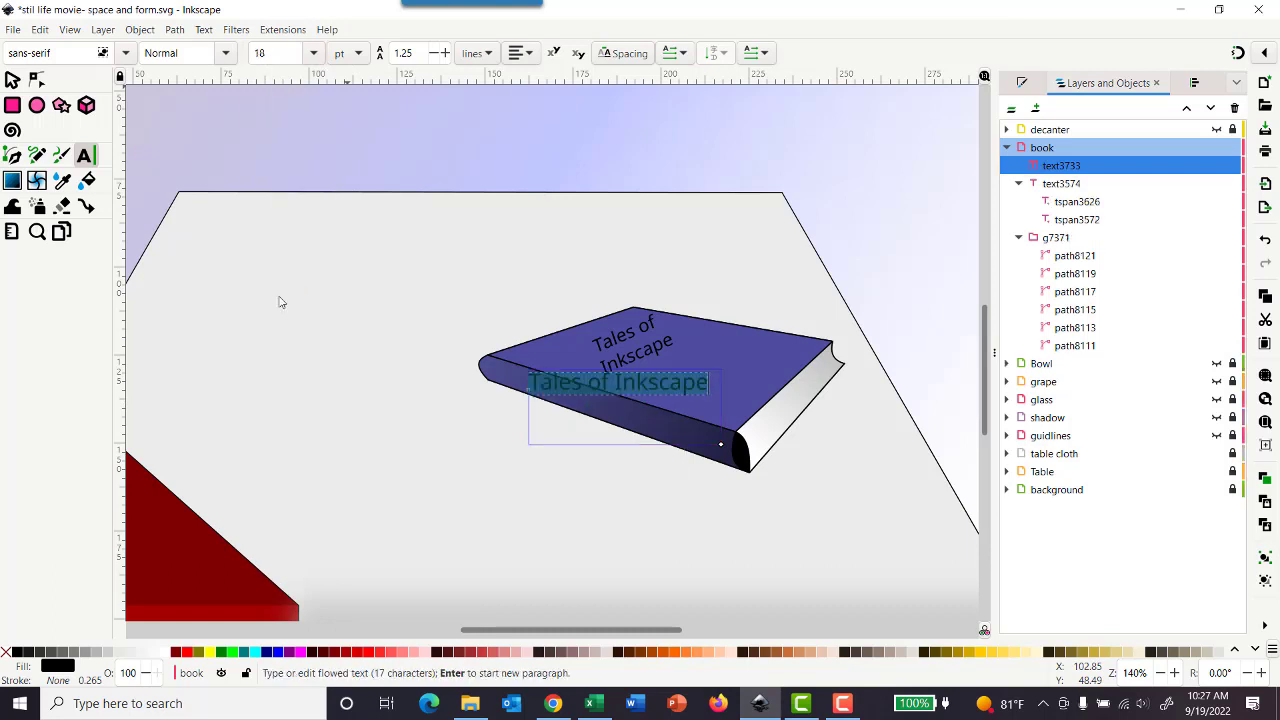
Step: Rotate the spine text clockwise to match the spine's slope and move it down onto the spine
left_click(11, 85)
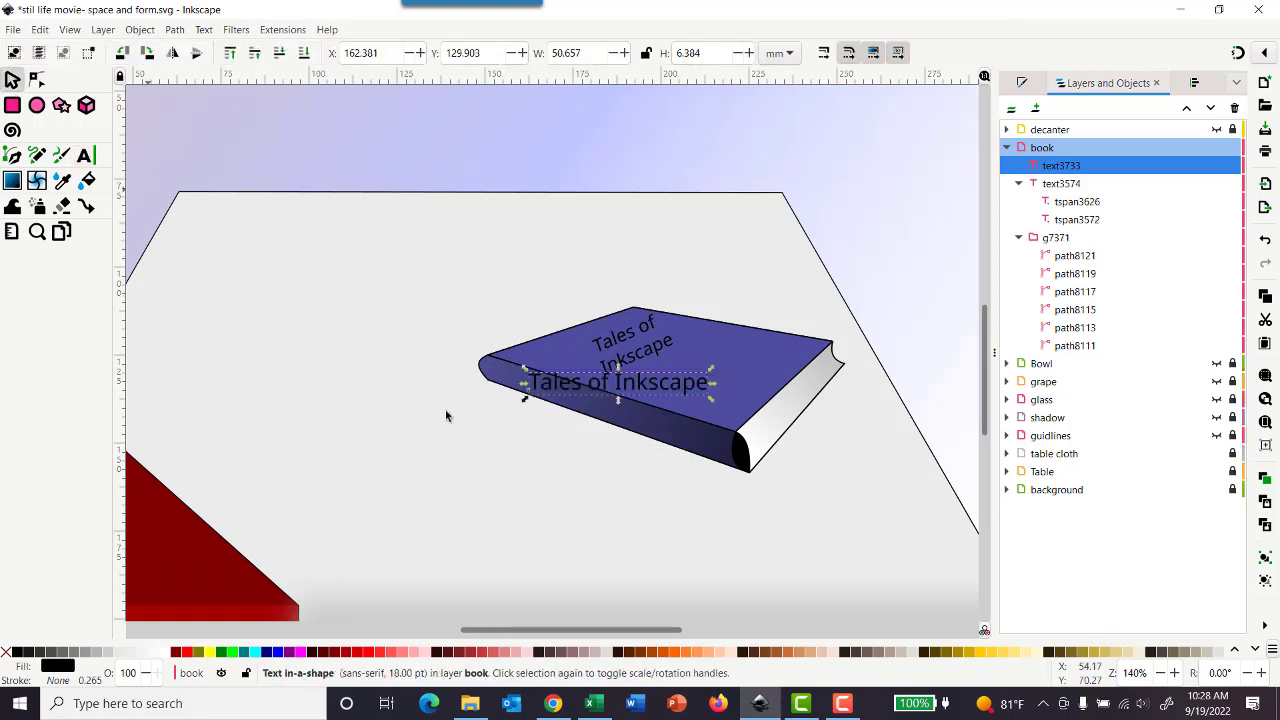
left_click(612, 384)
left_click_drag(711, 400, 688, 415)
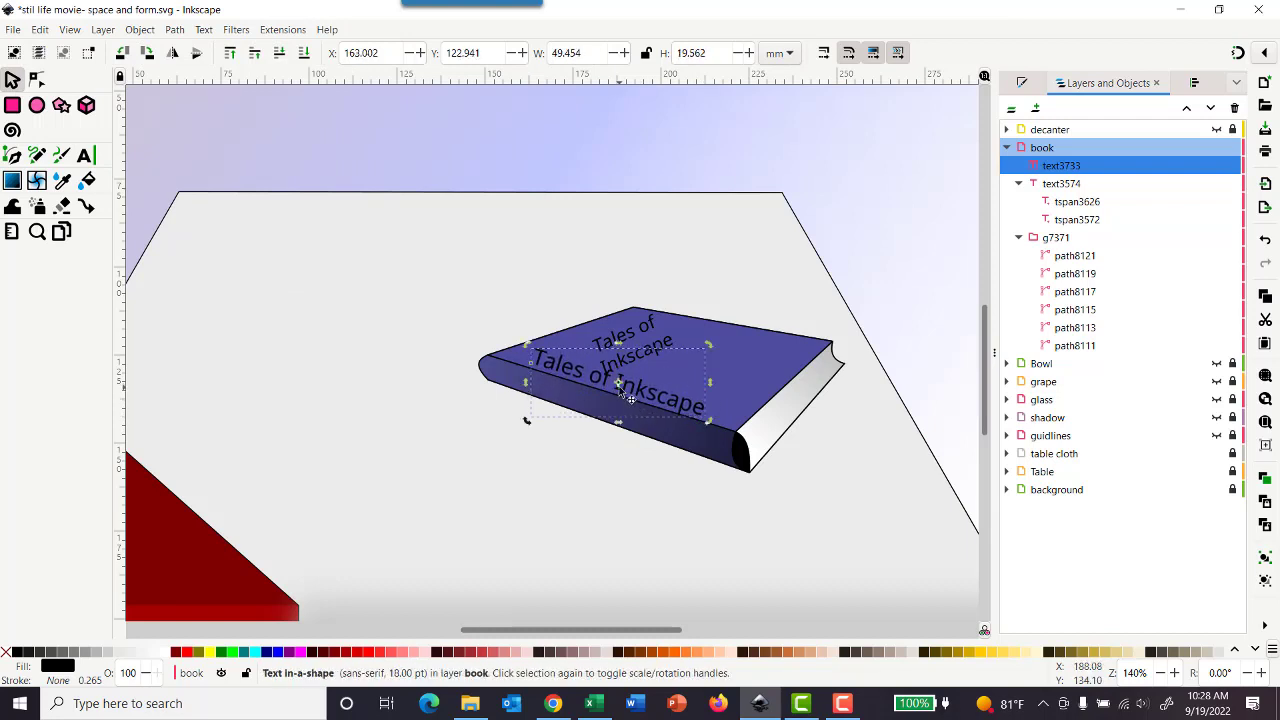
left_click_drag(619, 384, 617, 416)
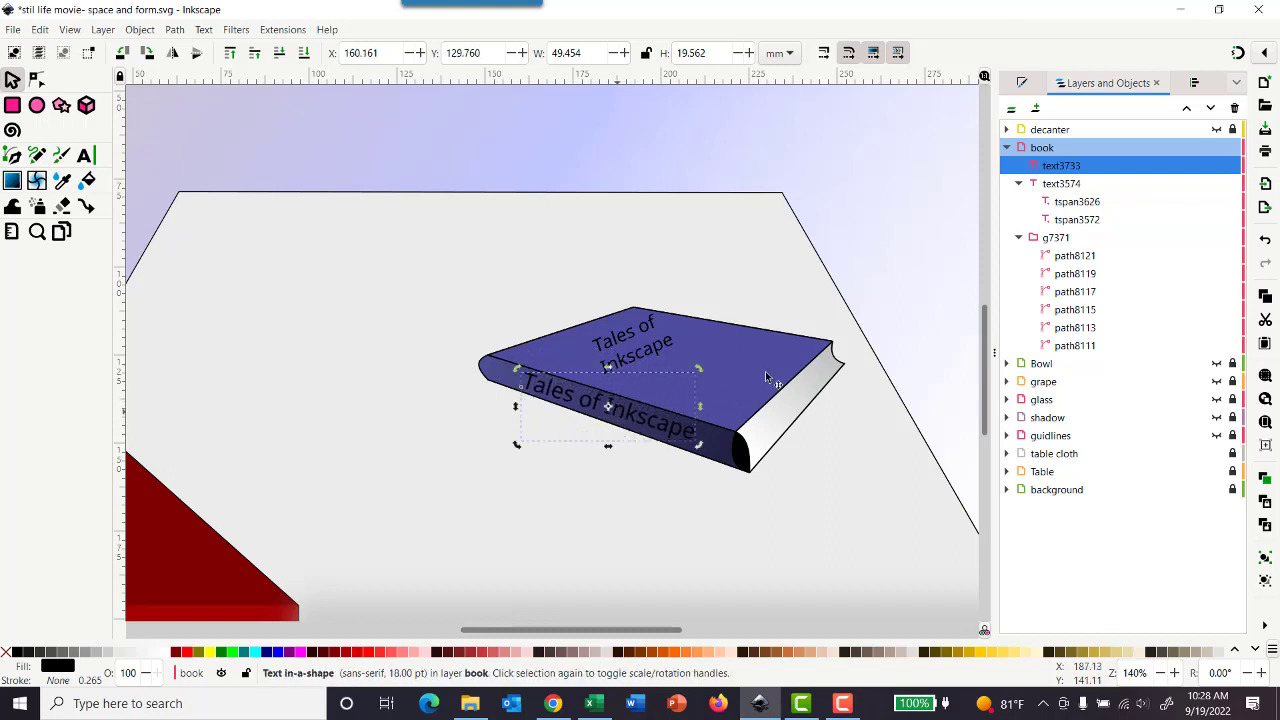
left_click(877, 335)
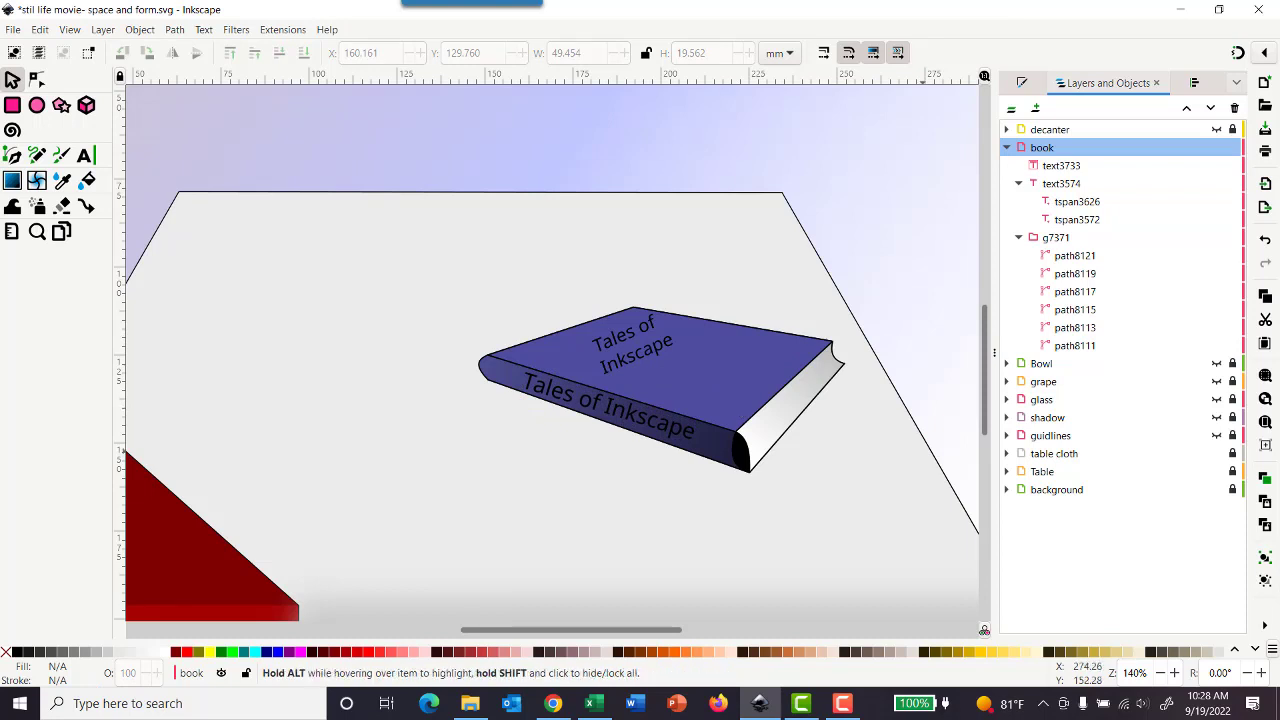
Step: Save the drawing as a new Inkscape SVG named "stil life movie- texture" in the Digital Arts graphic design folder
key("F10")
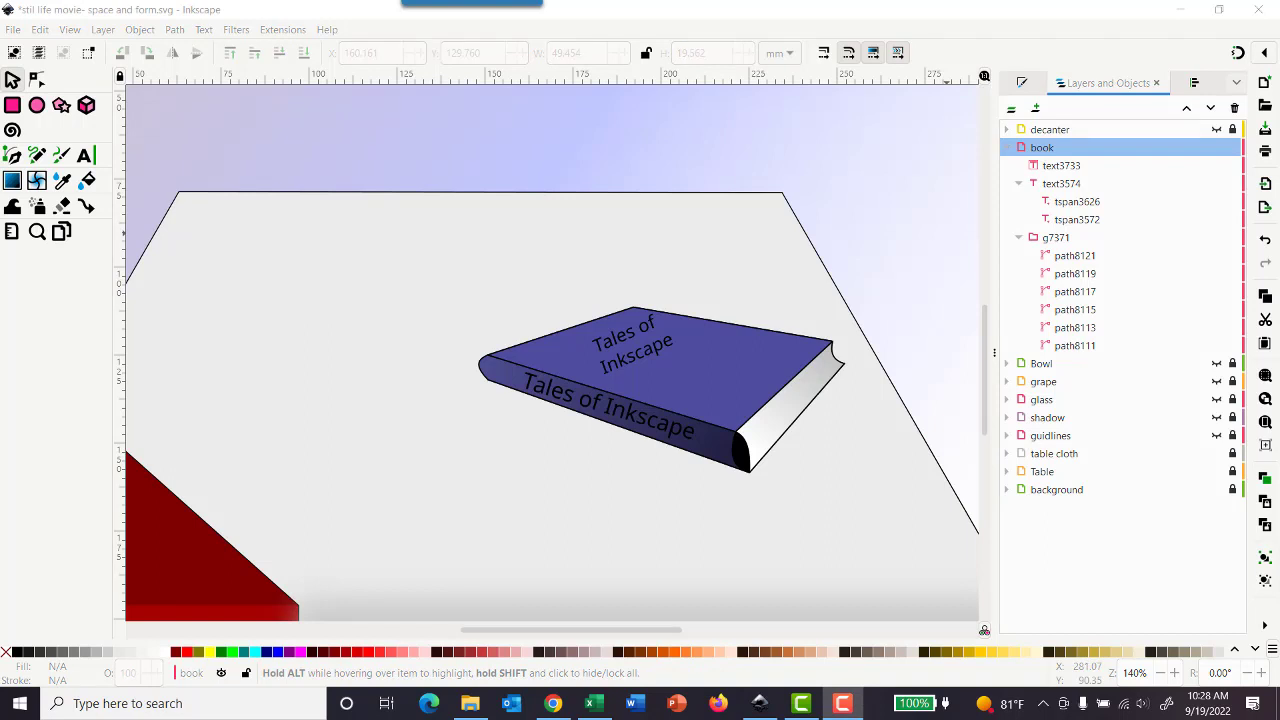
left_click(88, 8)
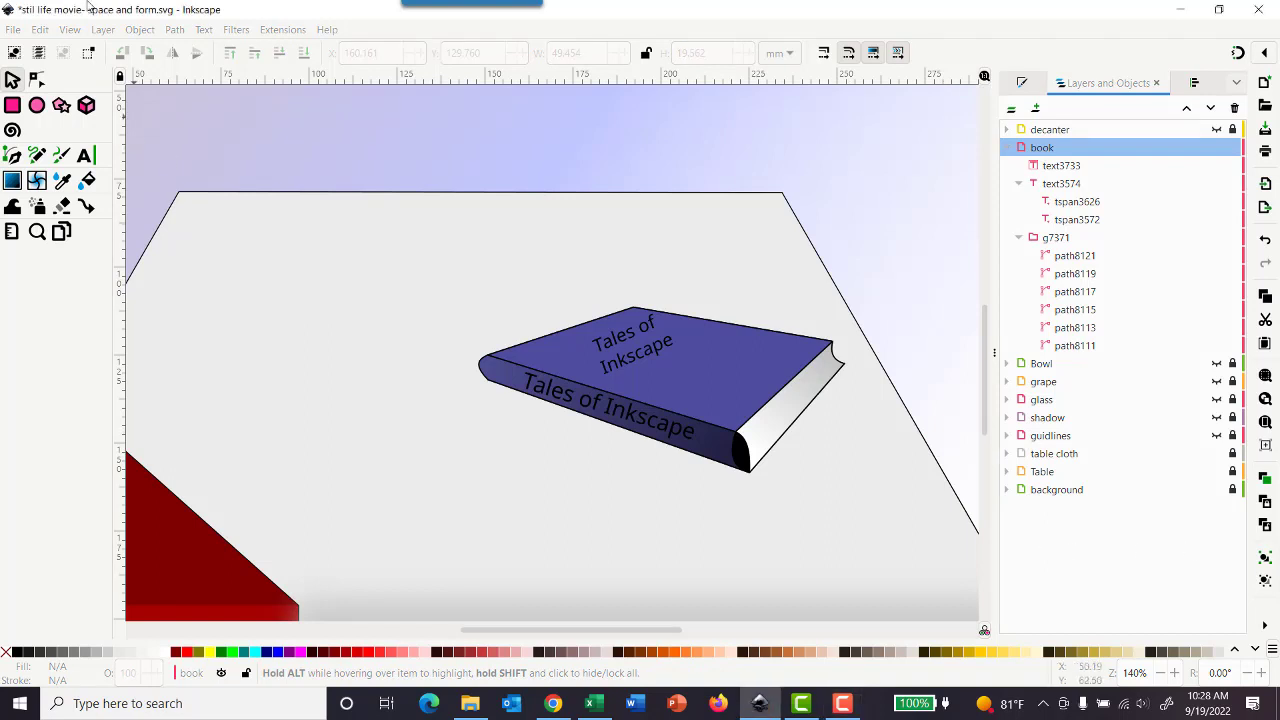
left_click(8, 29)
left_click(53, 168)
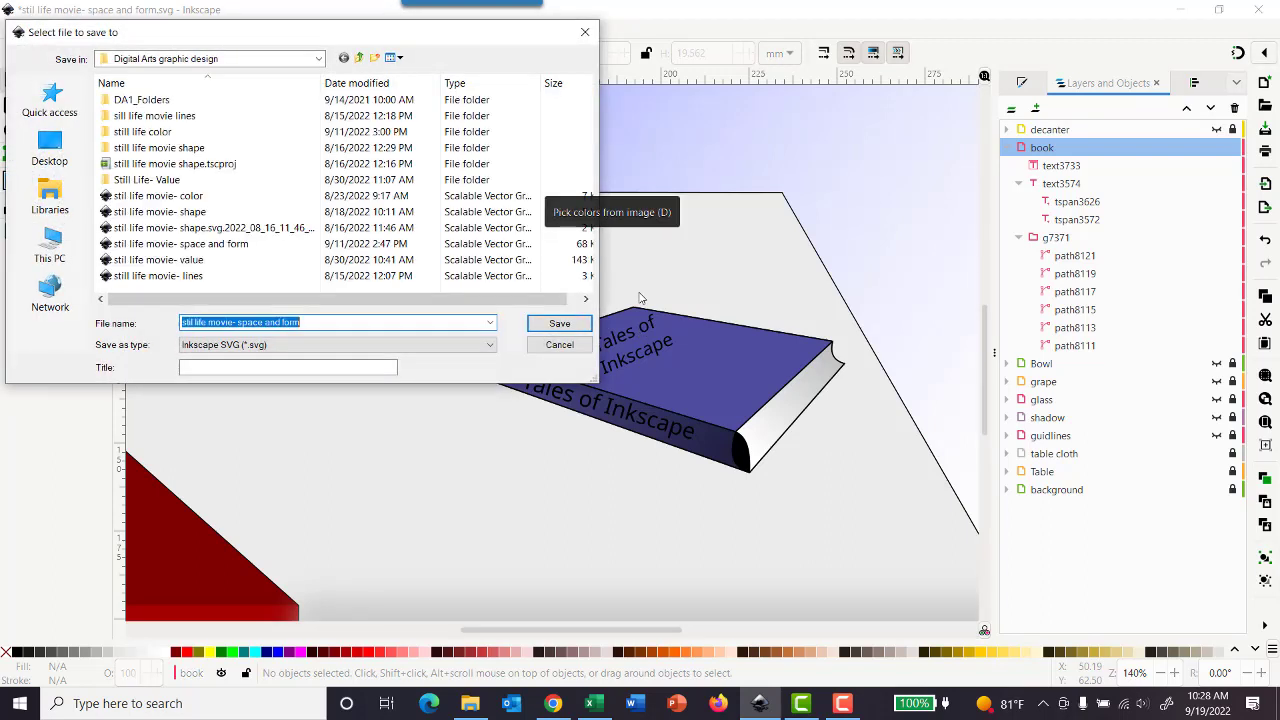
left_click(313, 322)
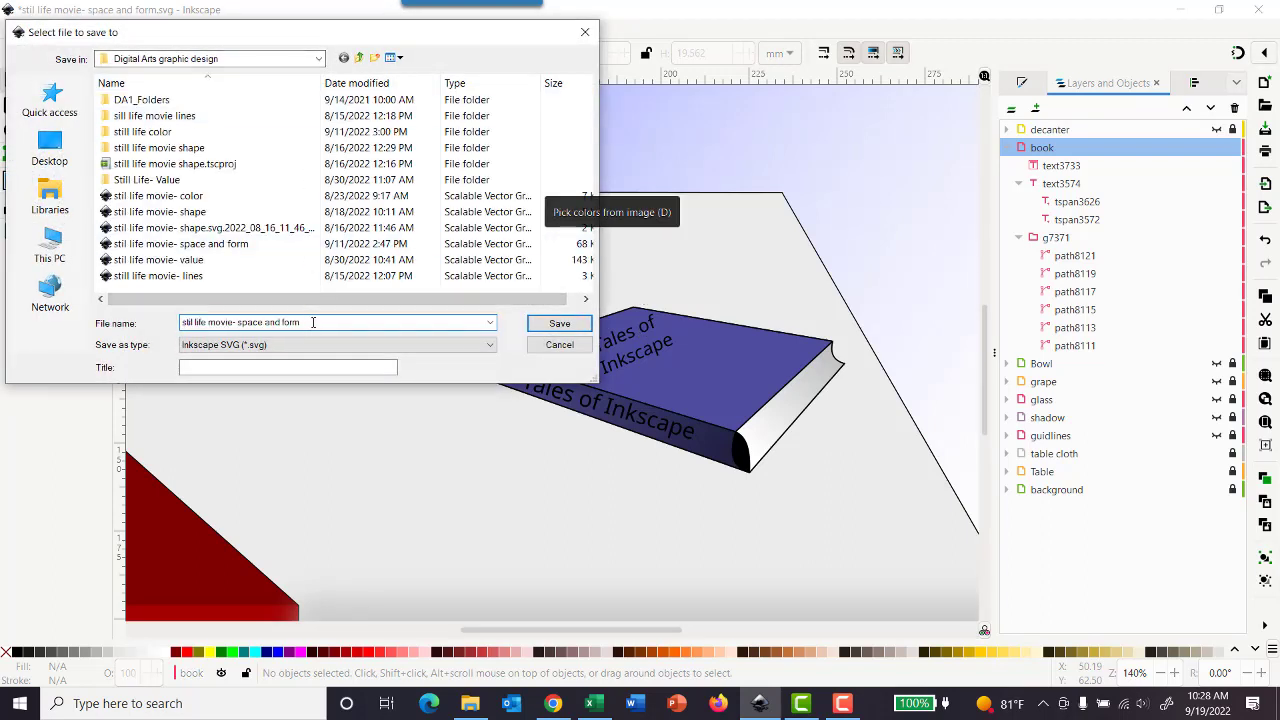
left_click_drag(313, 322, 262, 322)
type("texture")
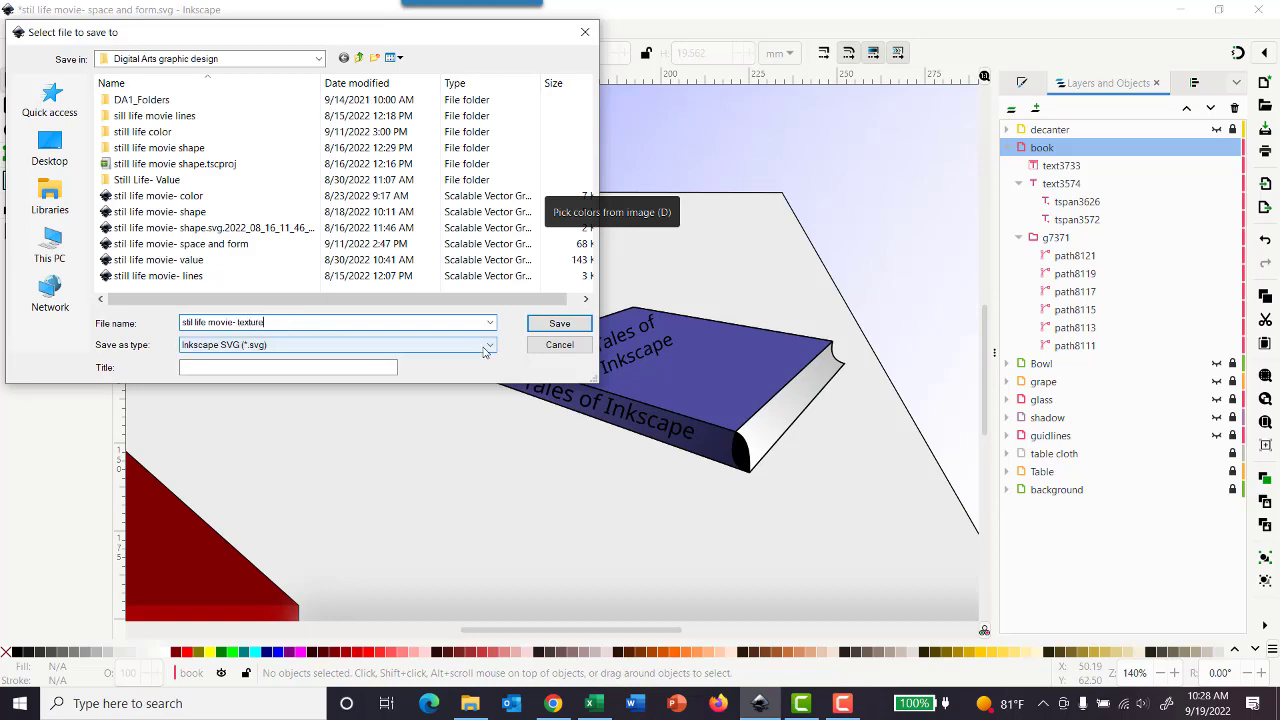
key("Return")
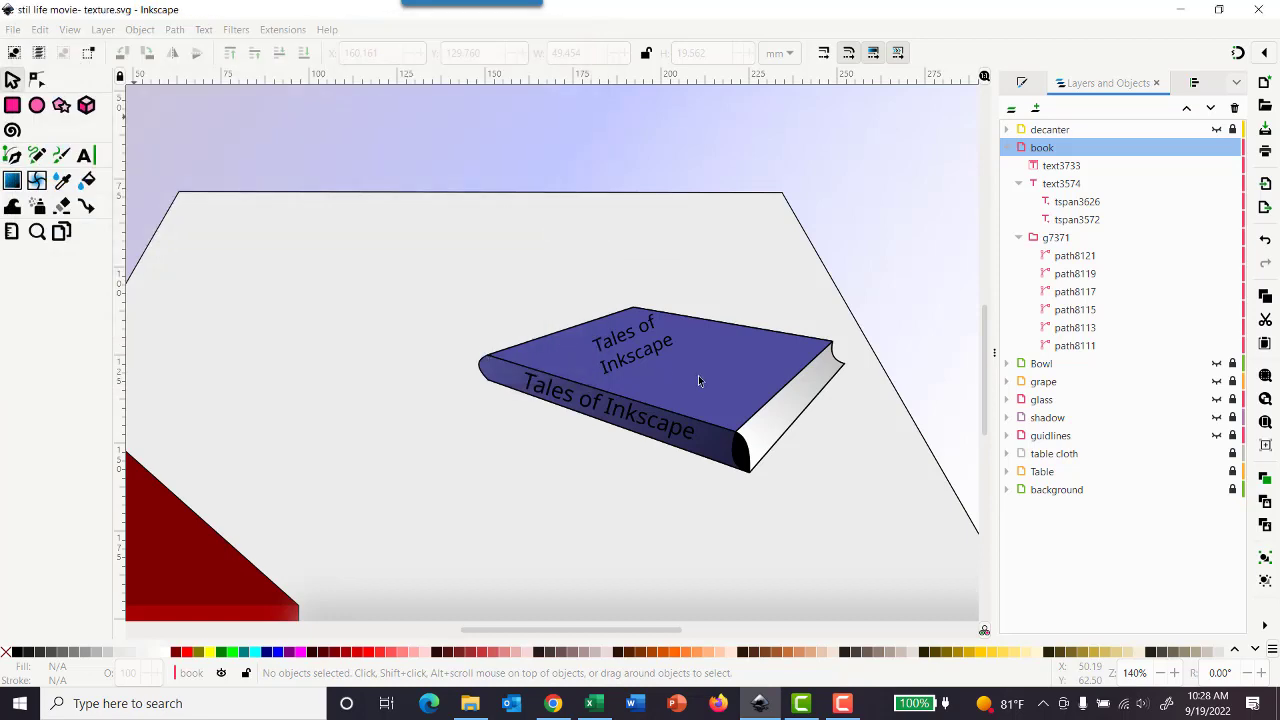
Step: Collapse the book layer and show and unlock the decanter, Bowl, grape, glass and shadow layers, leaving guidlines hidden and locked
scroll(670, 374, "down", 1)
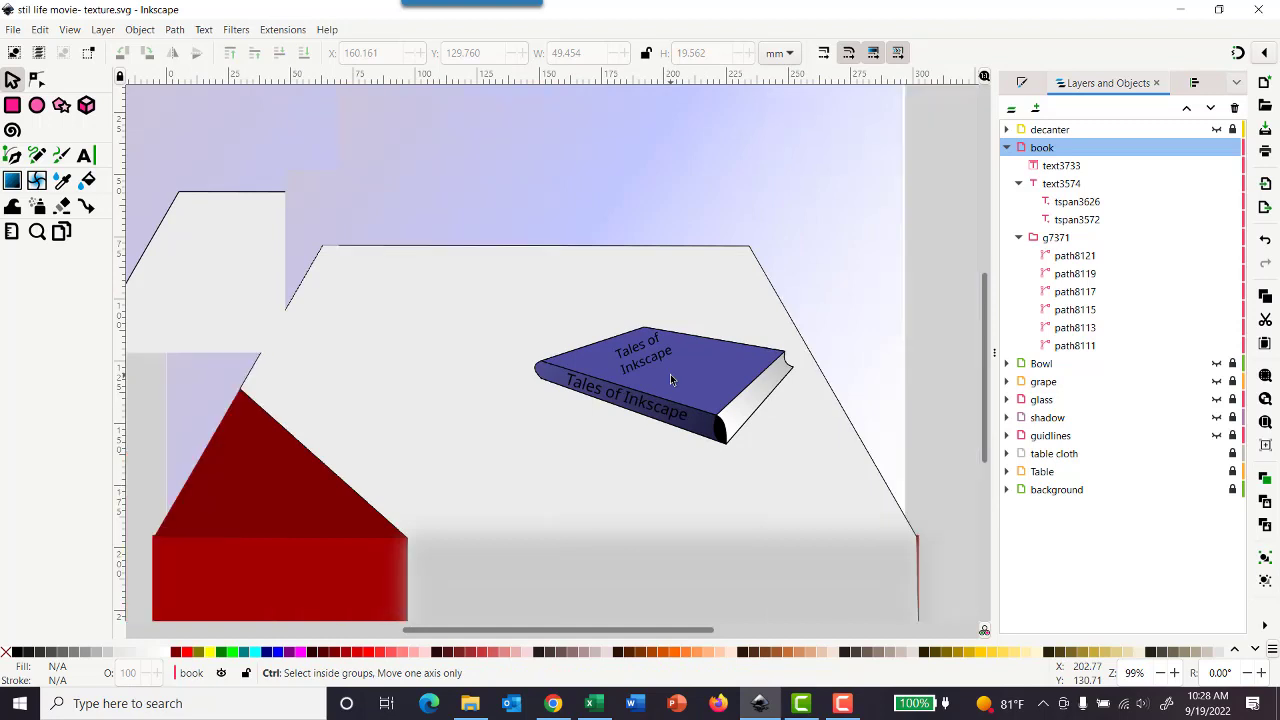
scroll(670, 374, "down", 1)
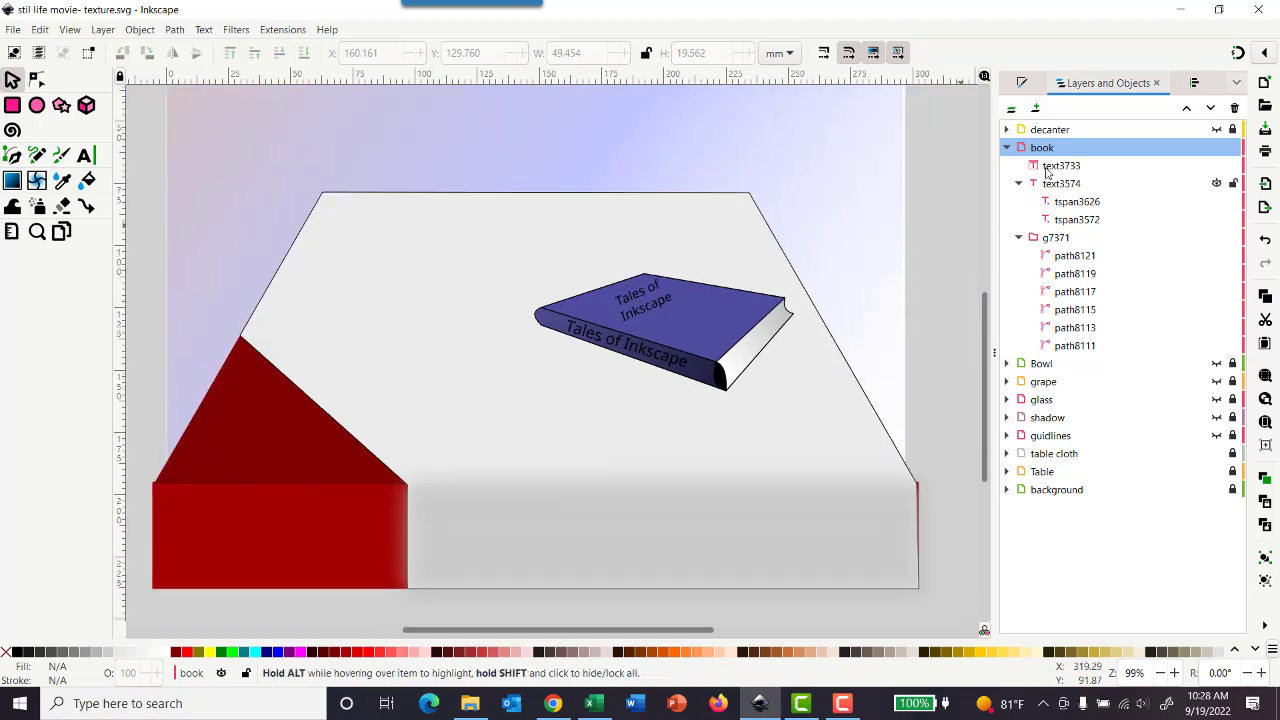
left_click(1007, 148)
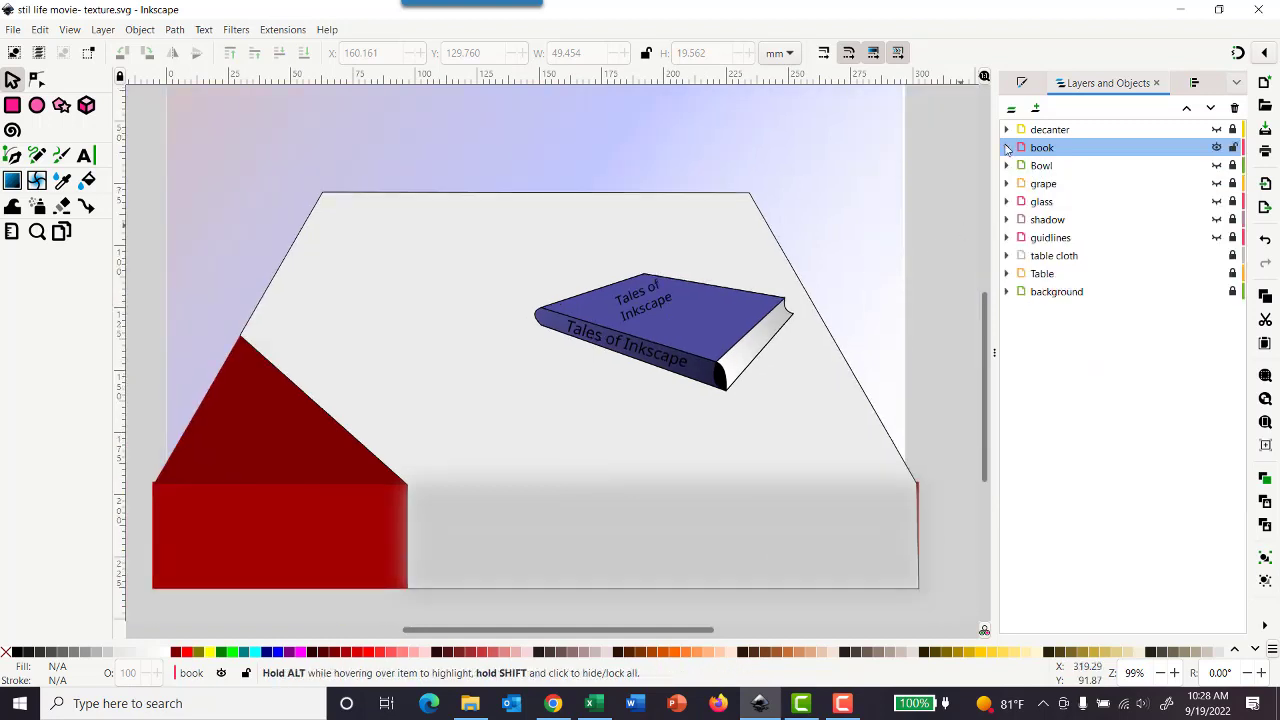
left_click(1216, 130)
left_click(1216, 165)
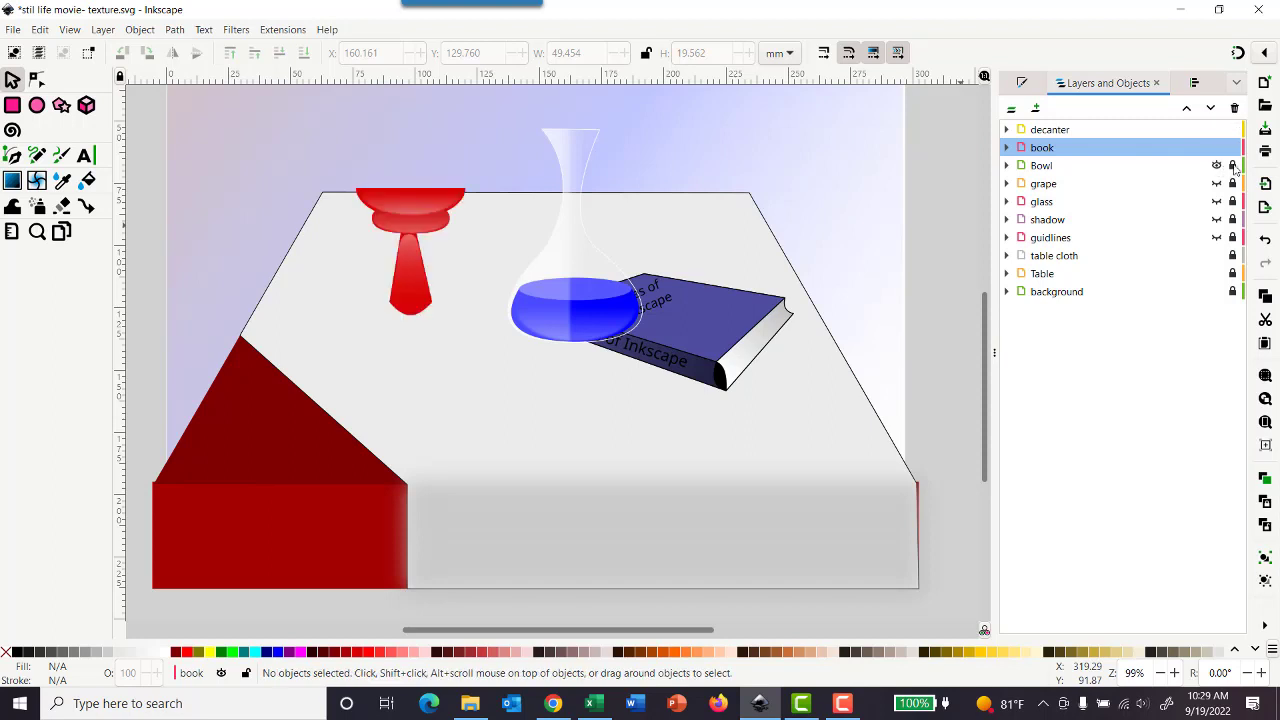
left_click(1217, 184)
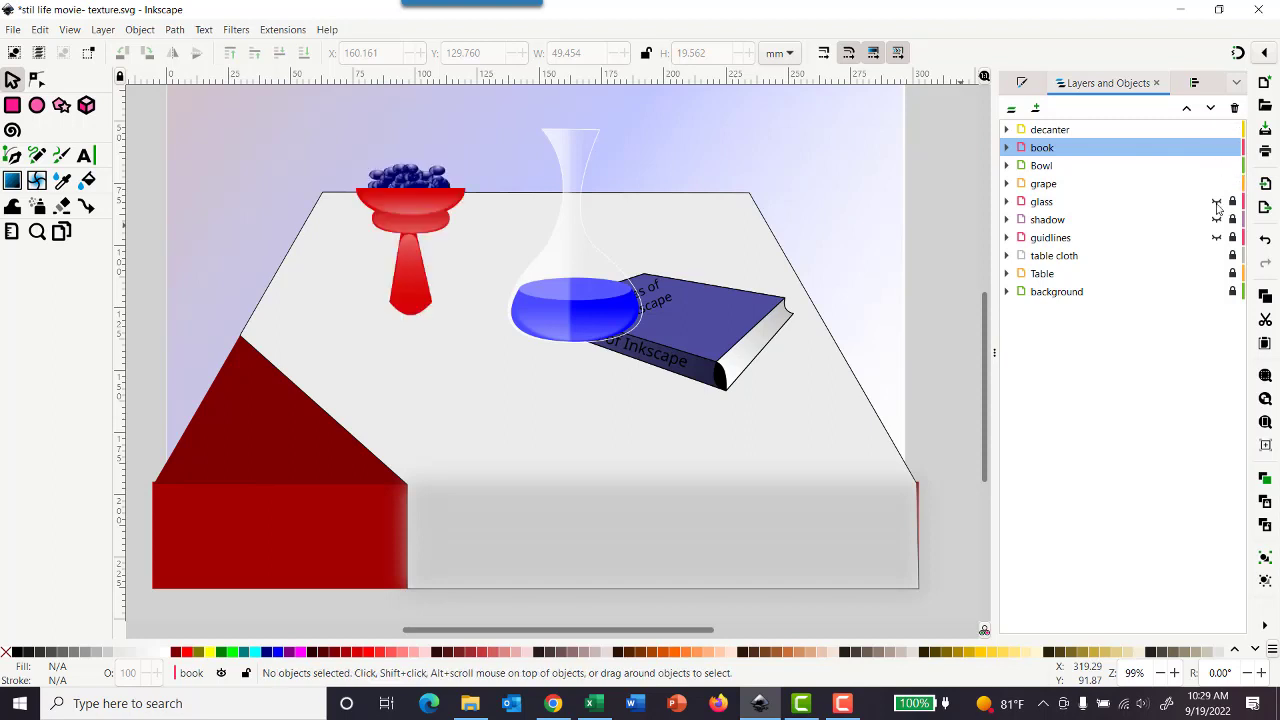
left_click(1217, 202)
left_click(1217, 220)
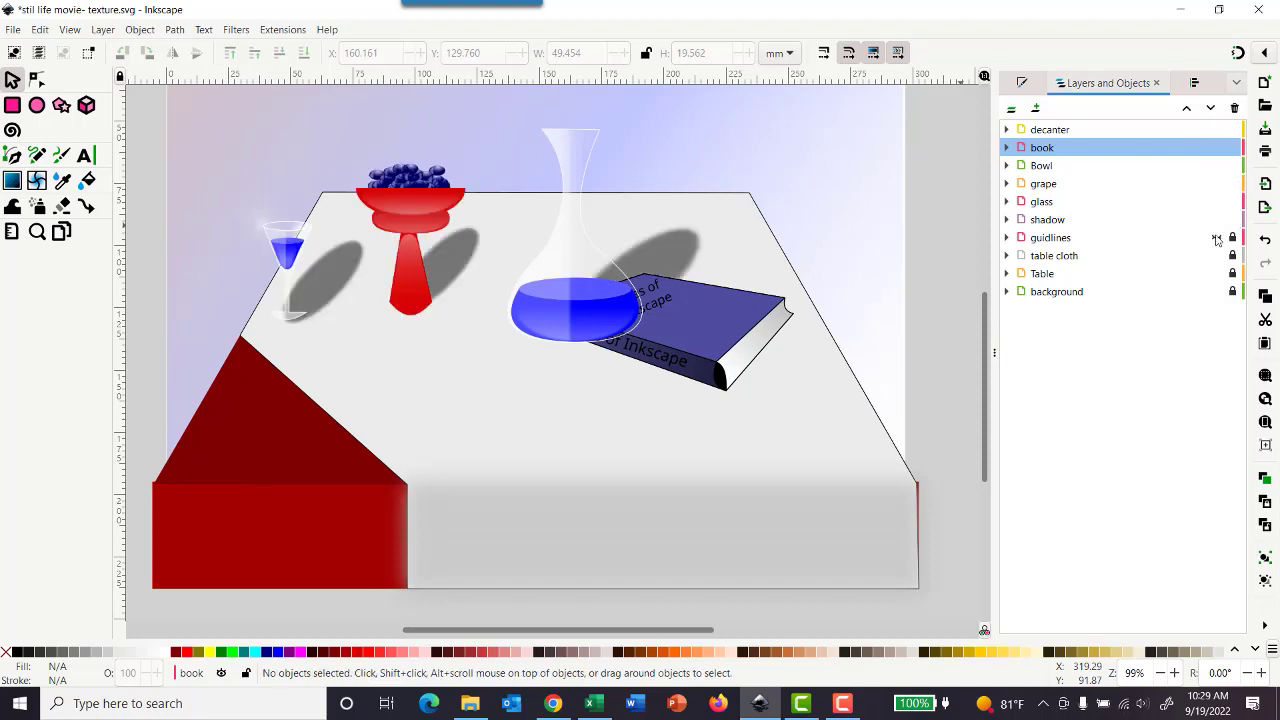
left_click(1217, 238)
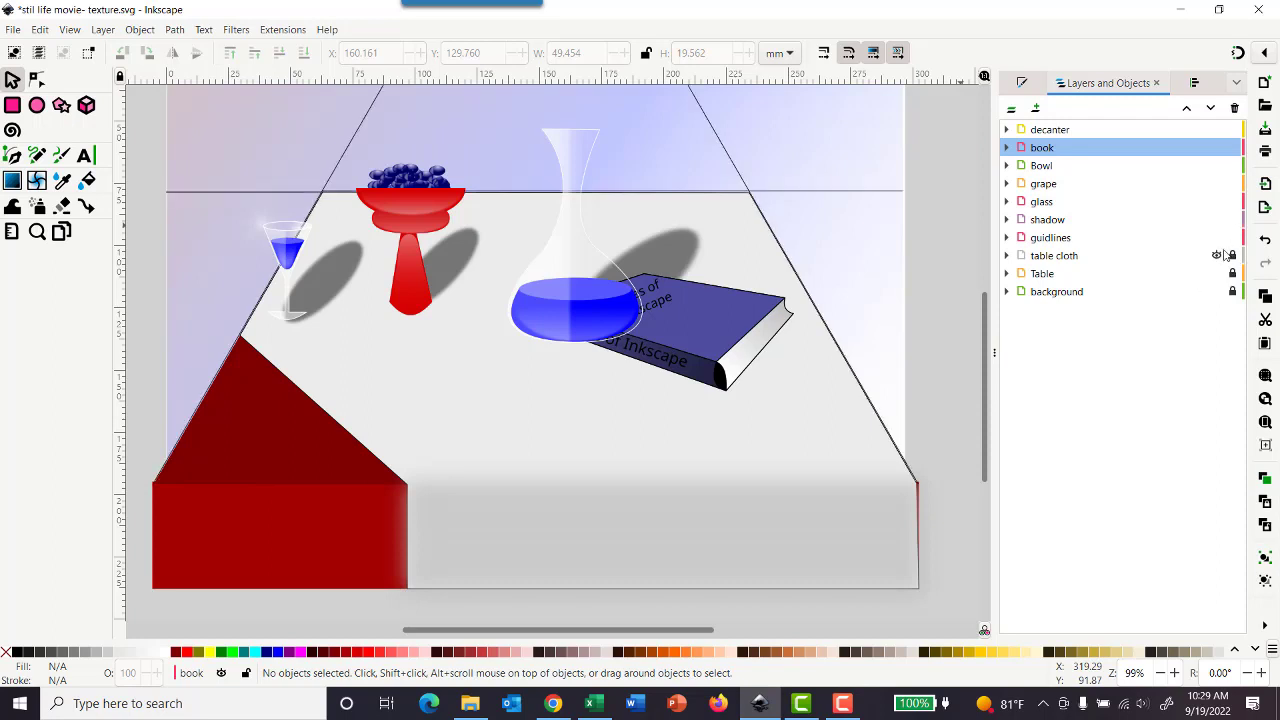
left_click(1217, 238)
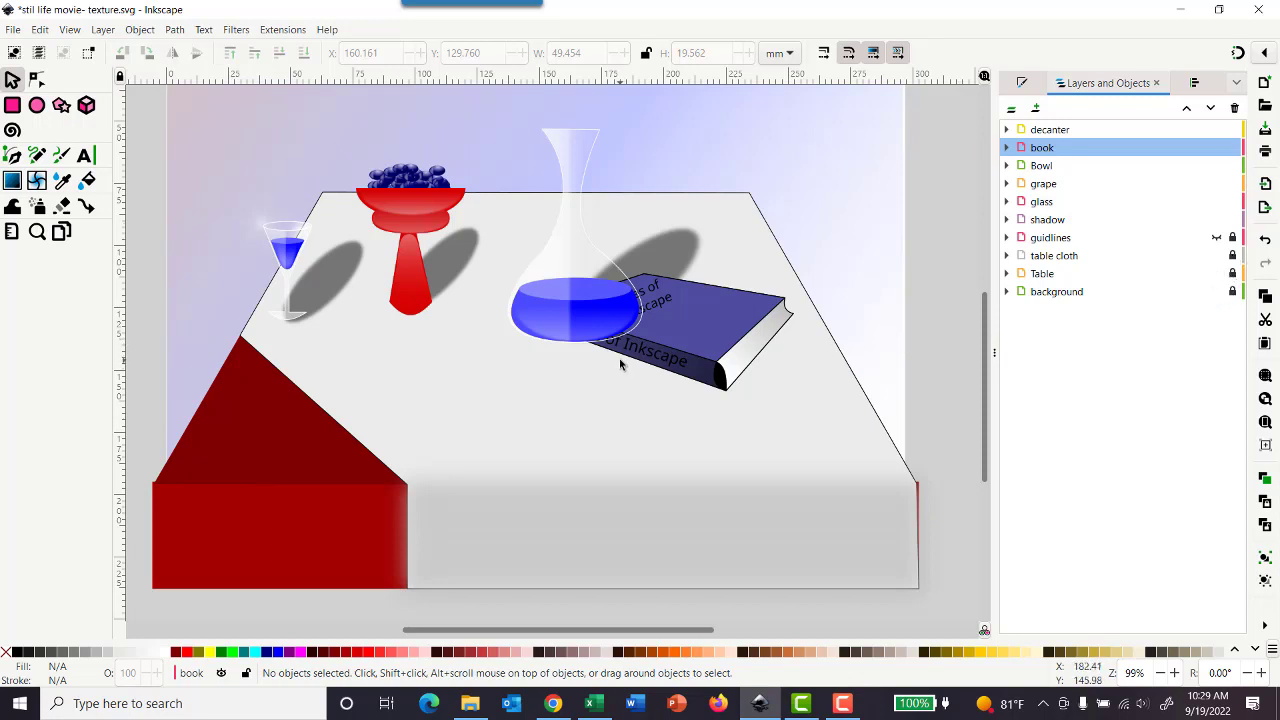
Step: Move the whole book layer clear of the decanter to about X 164.2, Y 133.5 mm, and collapse the layer
left_click(687, 317)
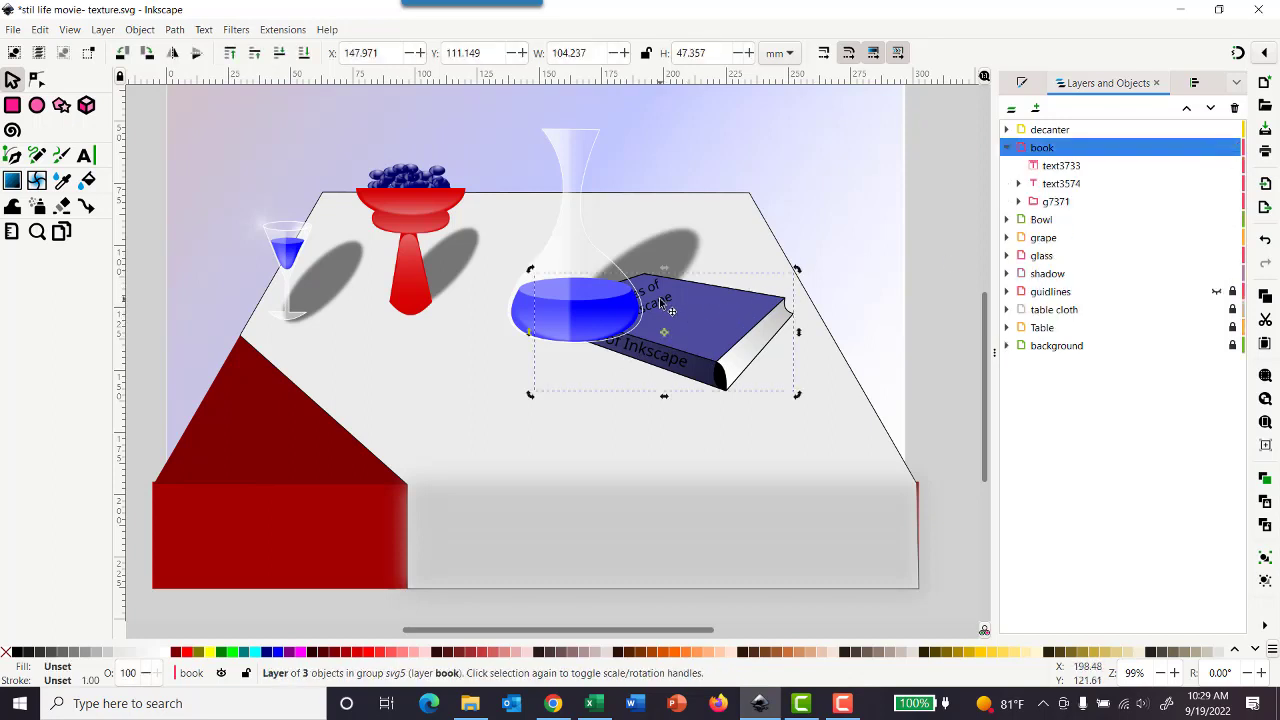
left_click(661, 301)
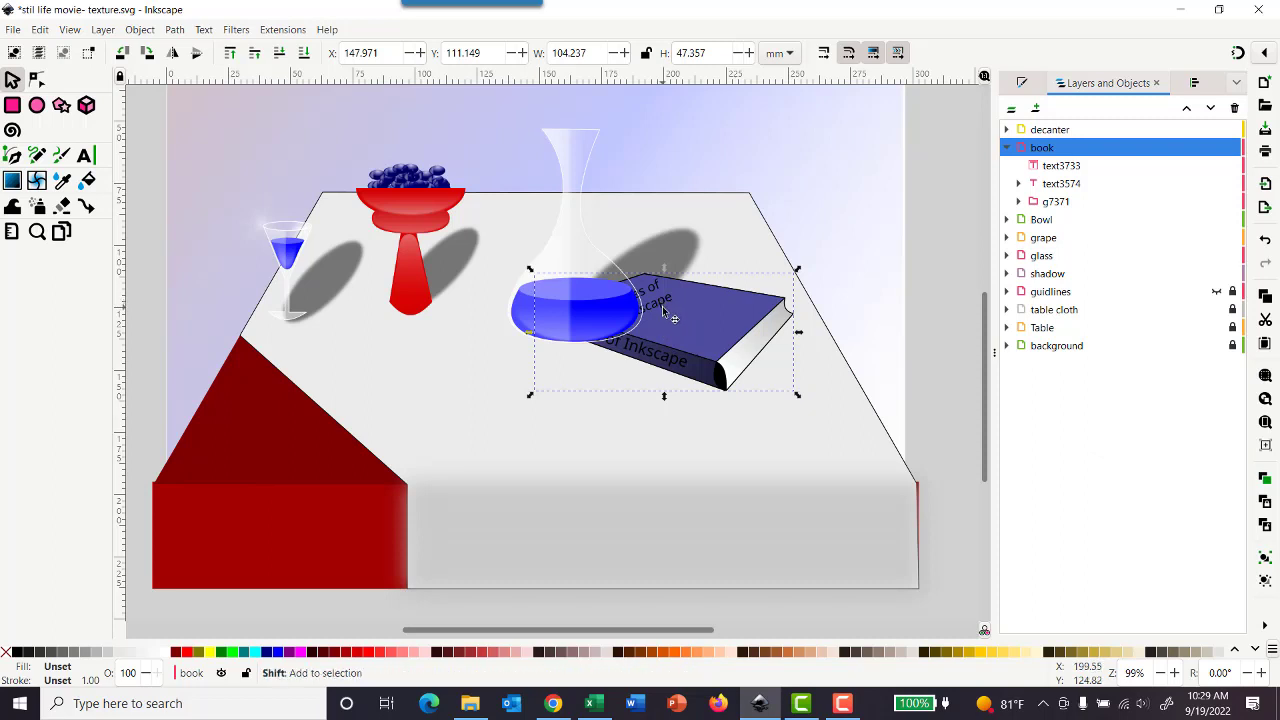
scroll(718, 342, "up", 2)
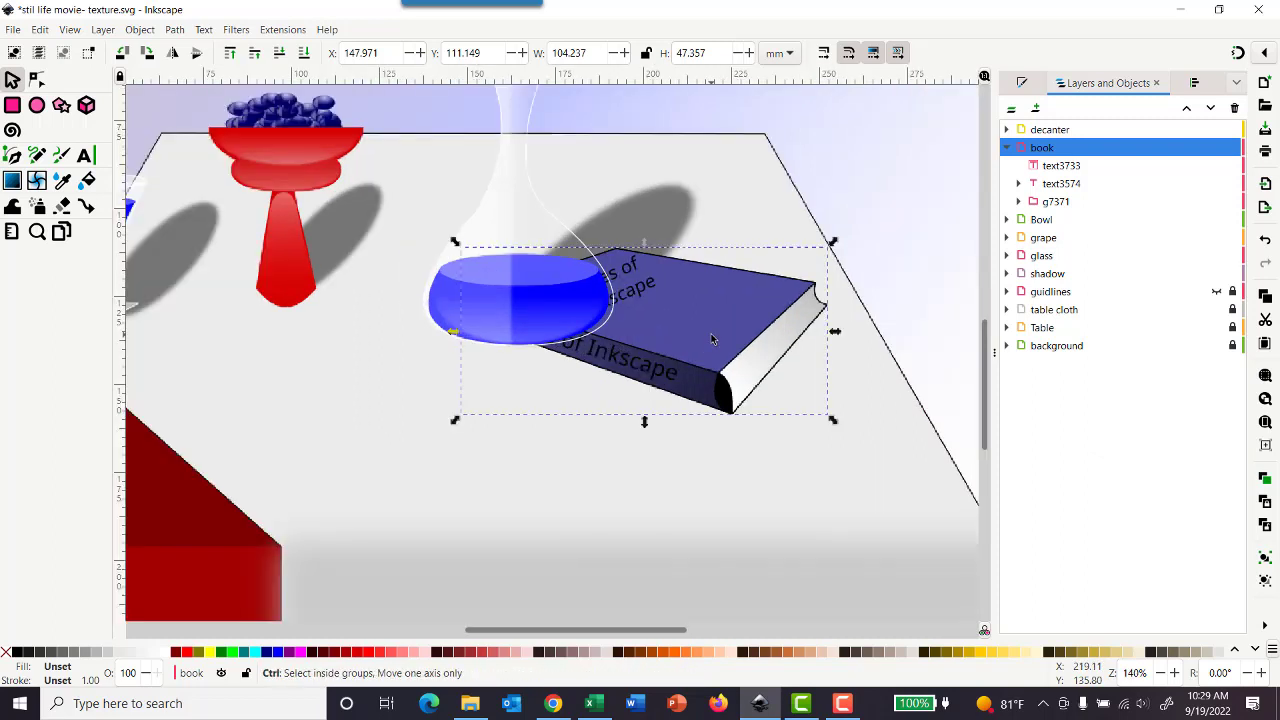
left_click_drag(634, 286, 720, 399)
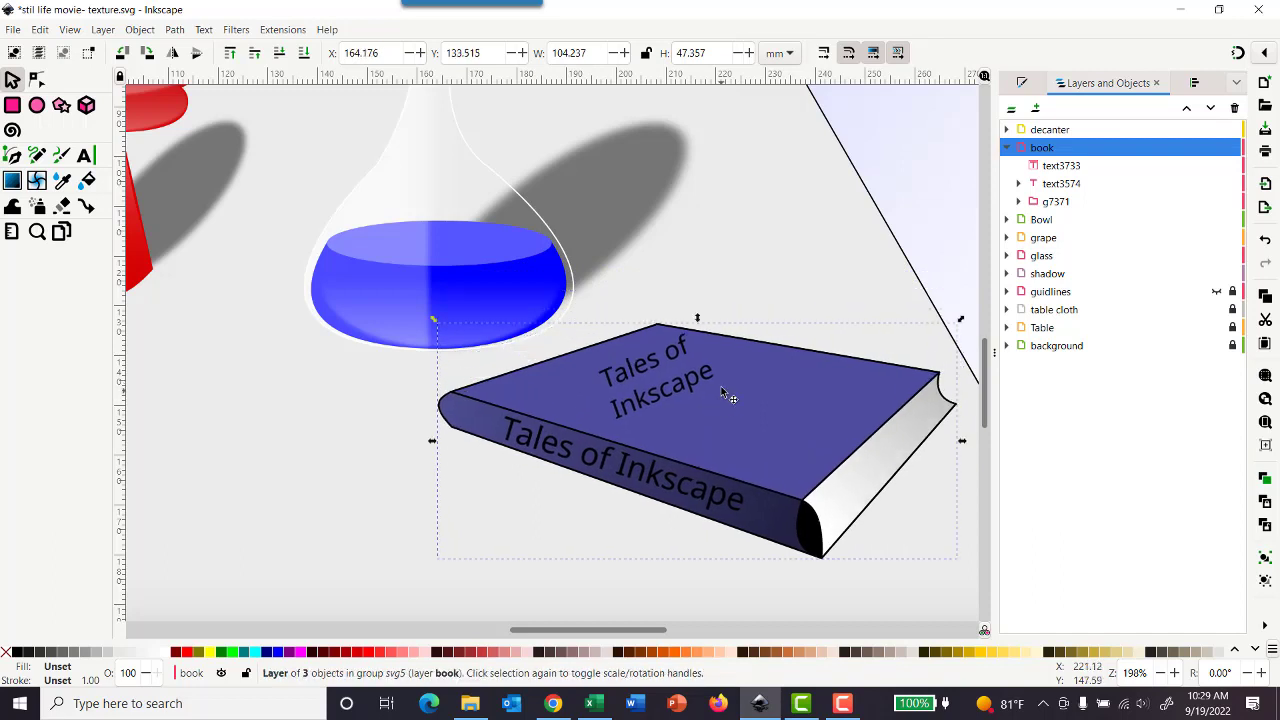
scroll(719, 382, "down", 2, "ctrl")
scroll(719, 384, "down", 1, "ctrl")
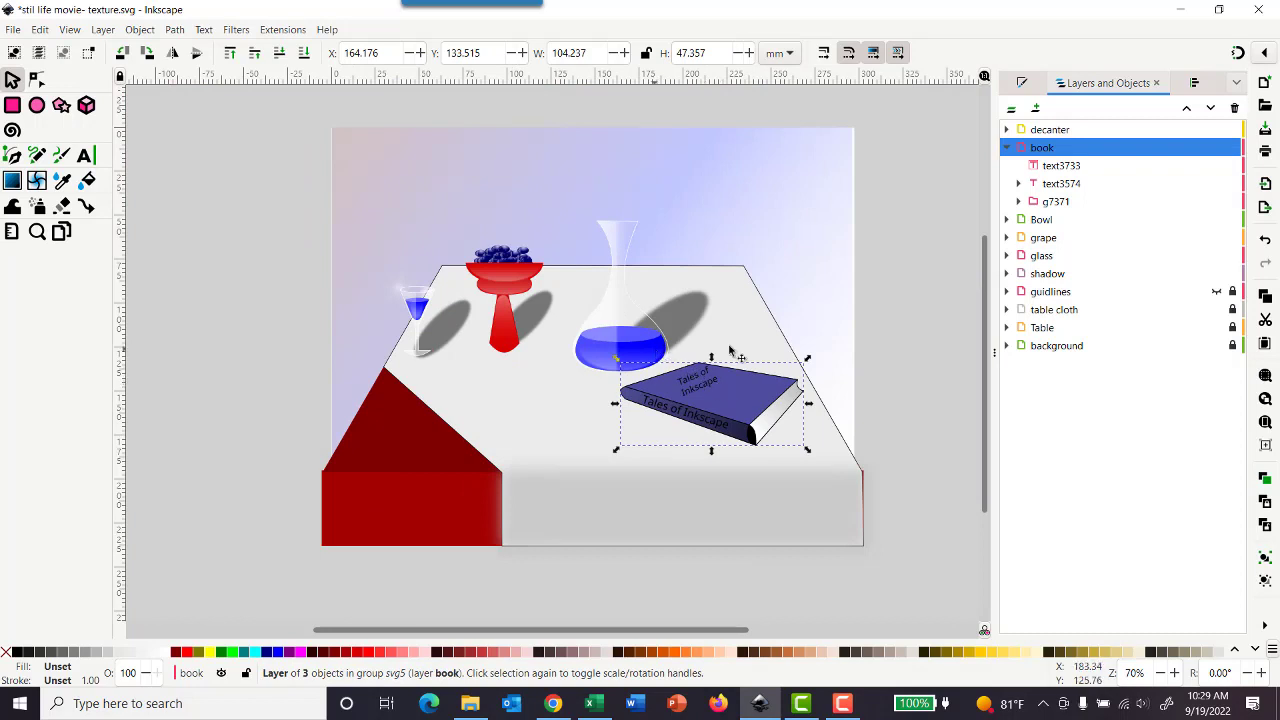
left_click(1008, 148)
Step: Move the whole decanter layer up behind the book to about X 174, Y 39.8 mm and shift its shadow to match
left_click(1050, 131)
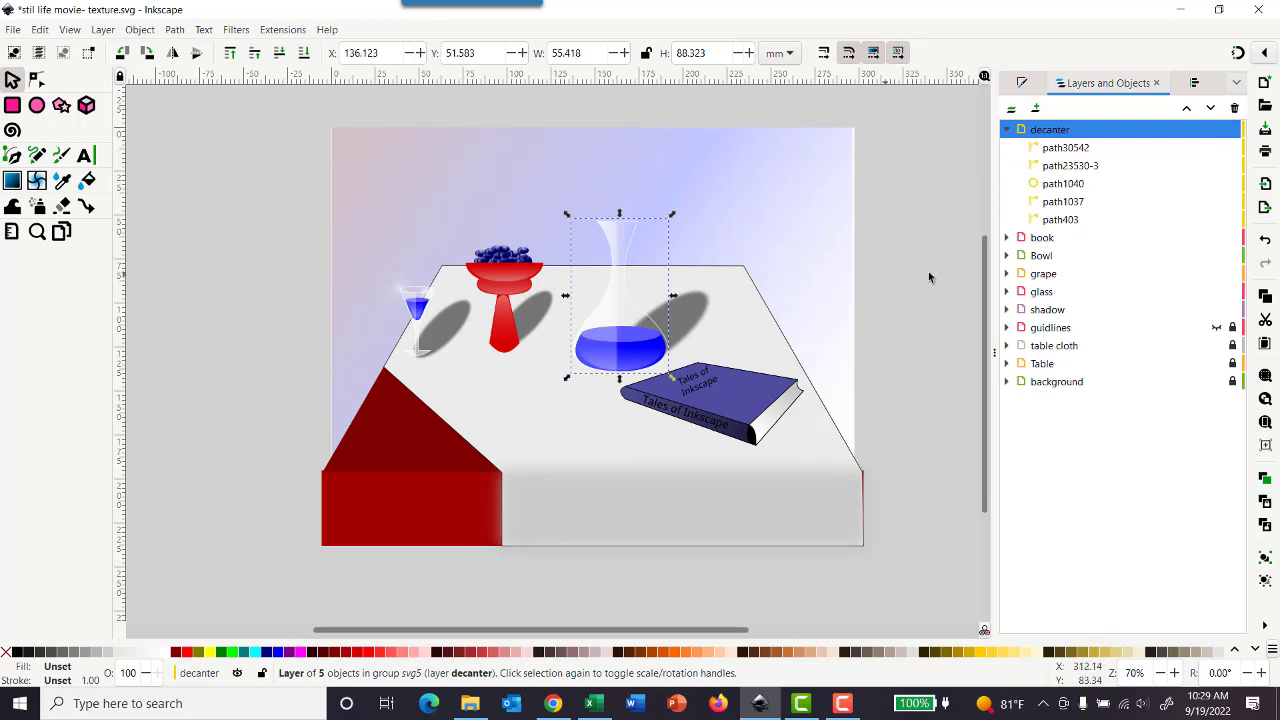
left_click_drag(619, 319, 686, 298)
left_click(628, 350)
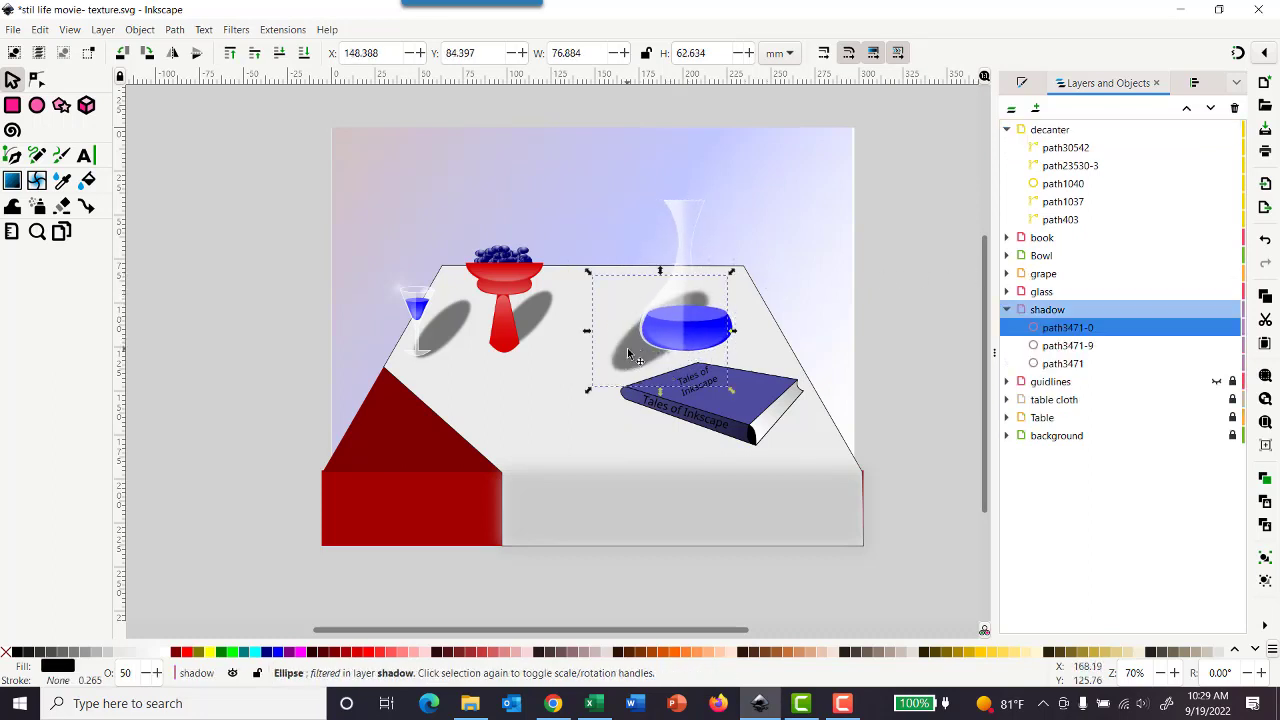
left_click_drag(641, 348, 680, 328)
left_click(684, 228)
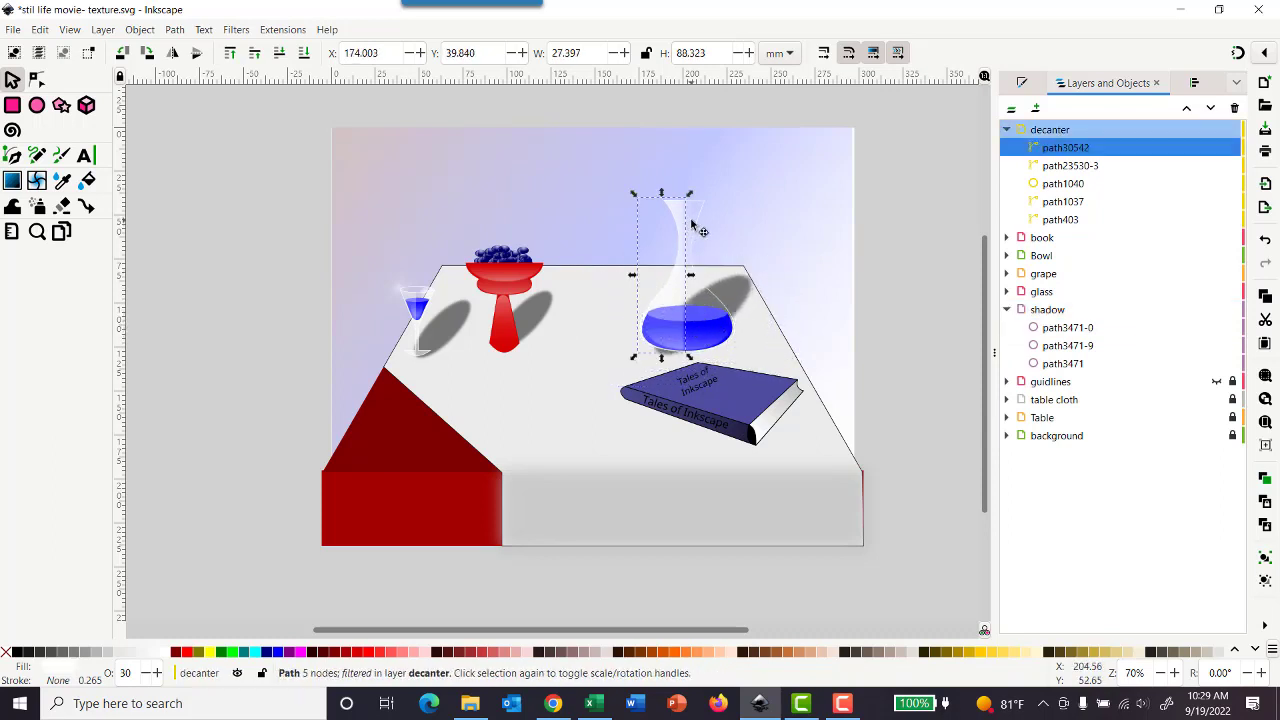
left_click(688, 304)
left_click_drag(688, 304, 680, 320)
key("ctrl+z")
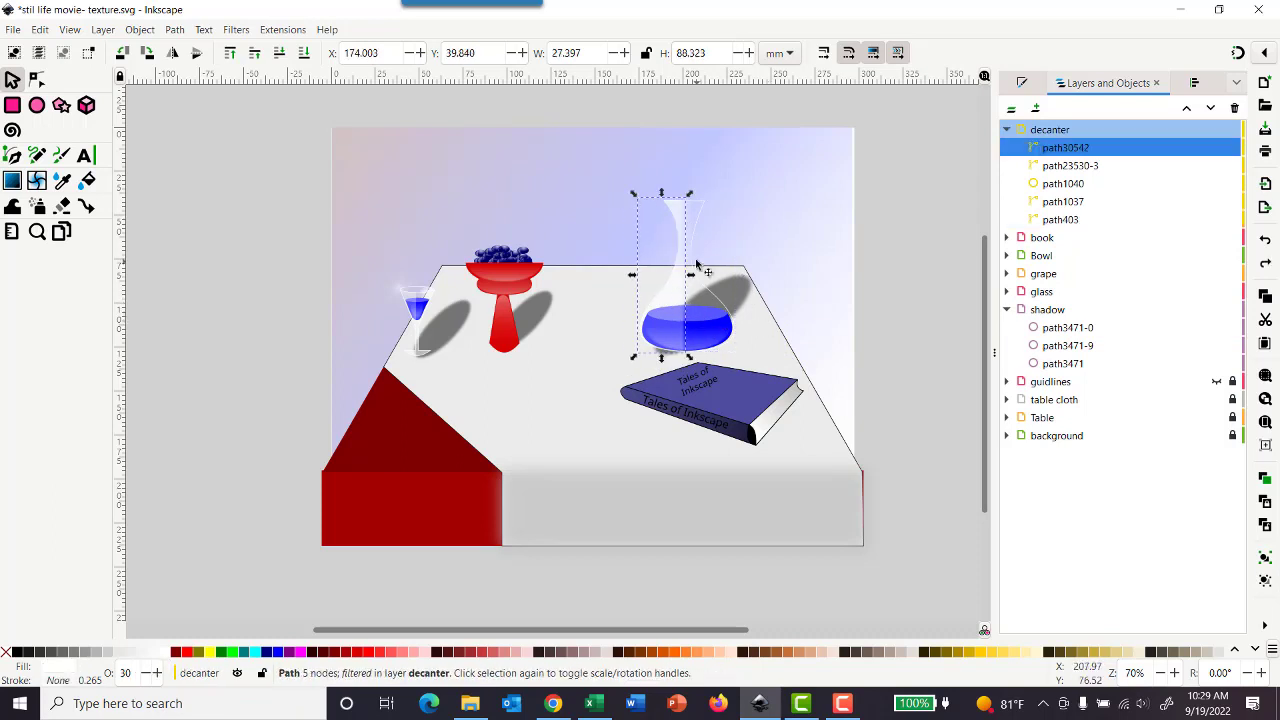
Step: Shift the whole decanter layer slightly down and left to about X 165.7, Y 44.4 mm, then collapse the layer
left_click(1052, 130)
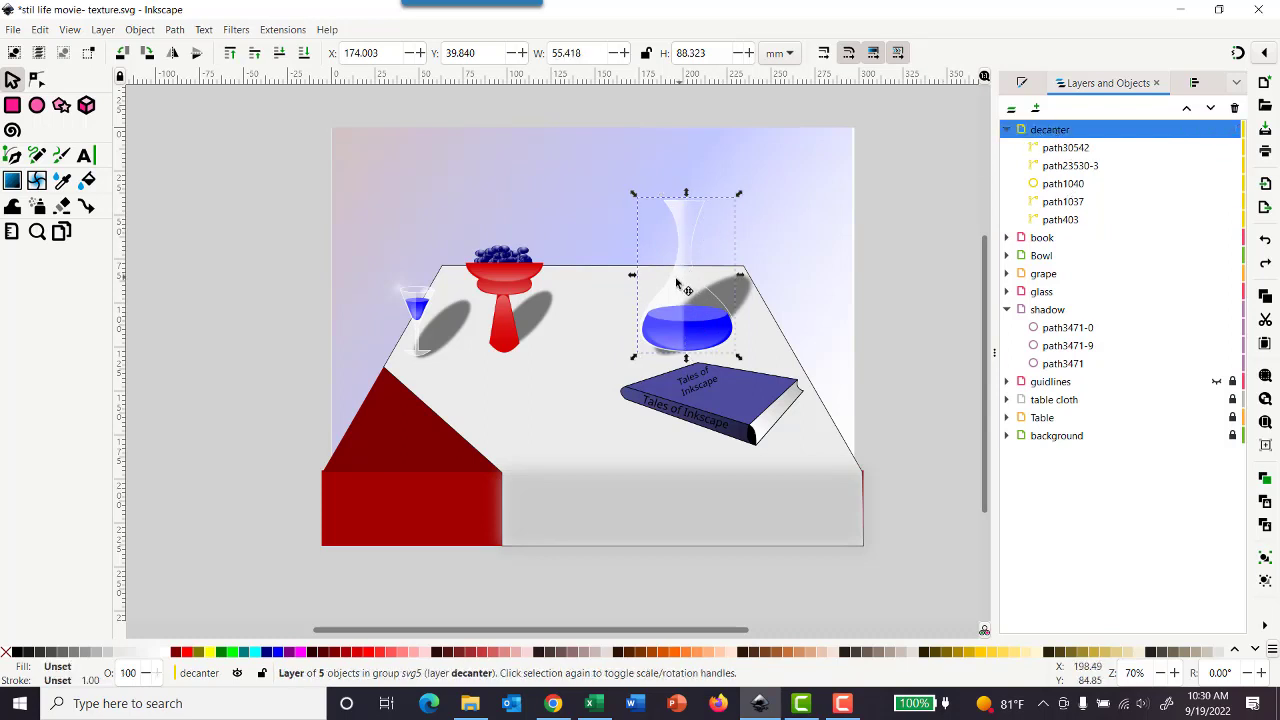
left_click_drag(676, 278, 662, 284)
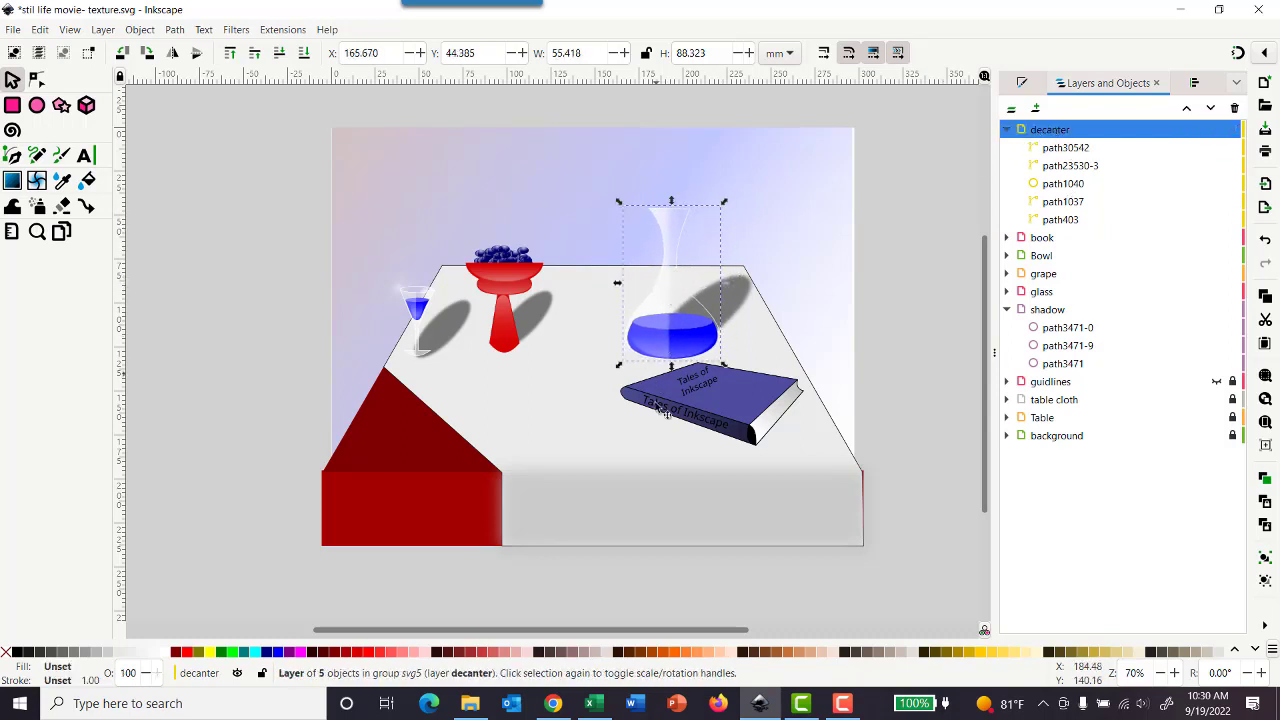
left_click(575, 395)
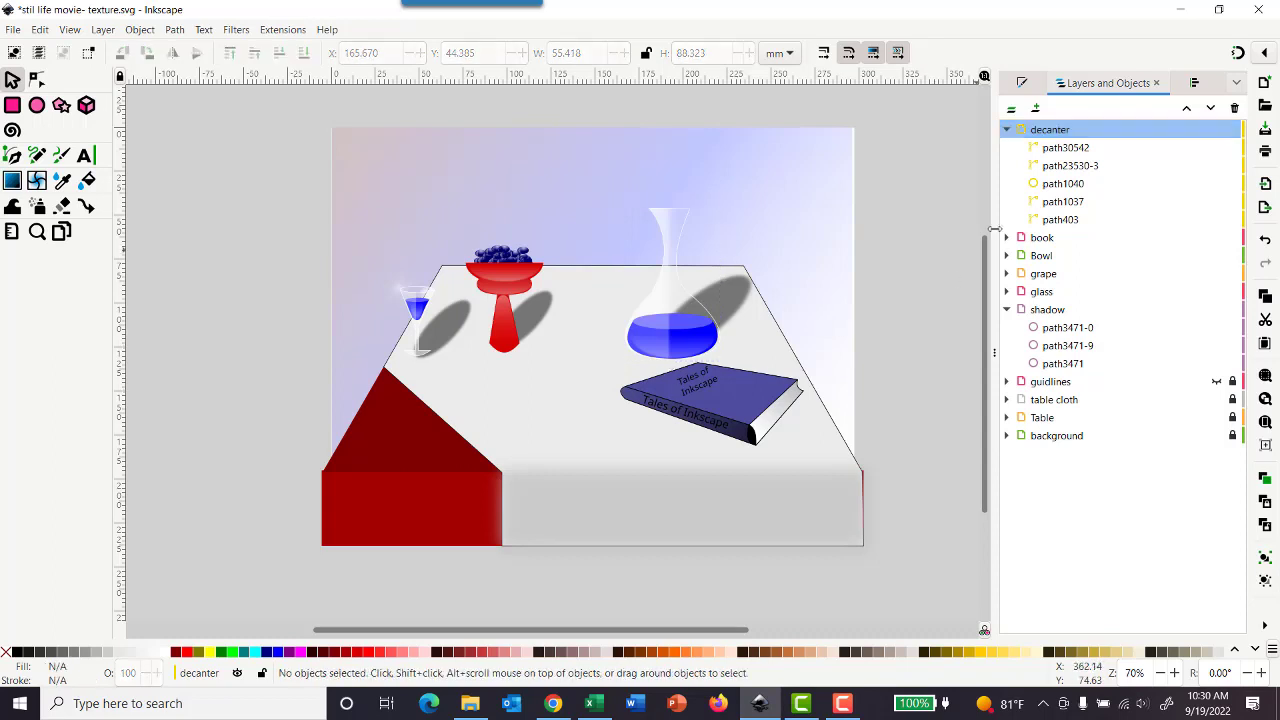
left_click(1007, 129)
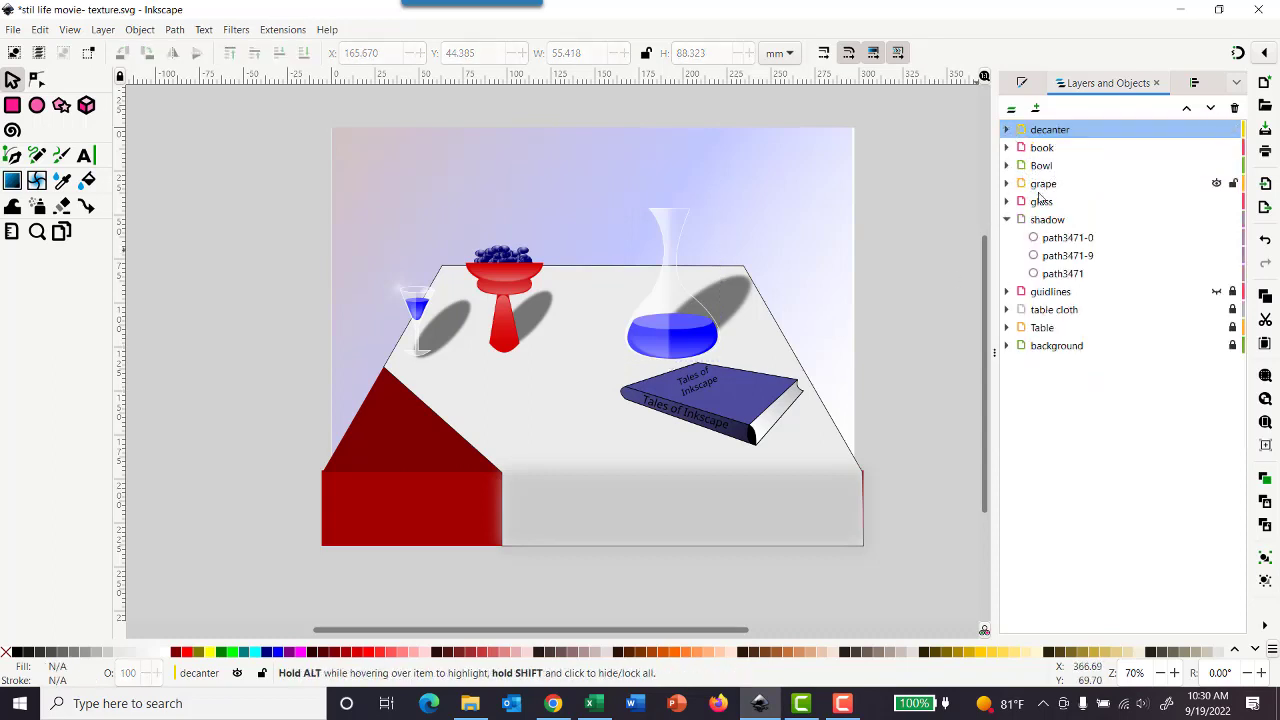
Step: Move the whole Bowl layer down toward the table's centre and place its shadow beside it at about X 104.5, Y 124.8 mm
left_click(1007, 166)
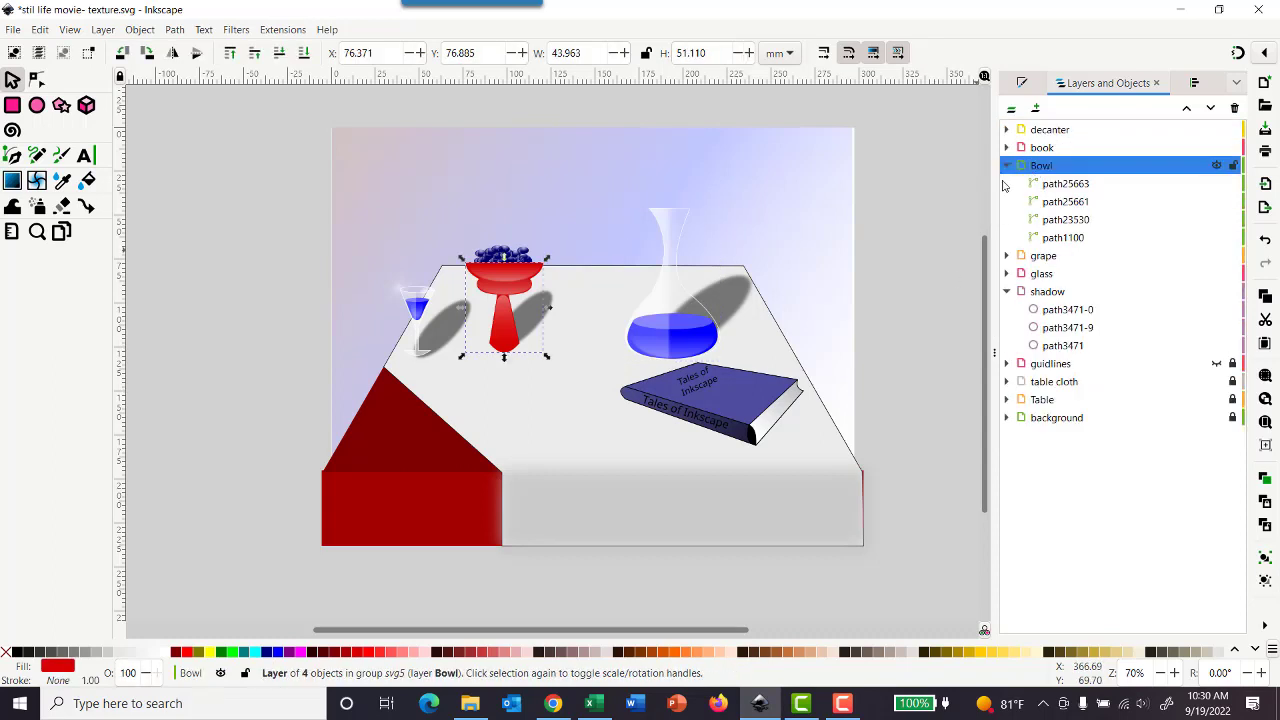
left_click_drag(504, 286, 570, 373)
left_click(537, 312)
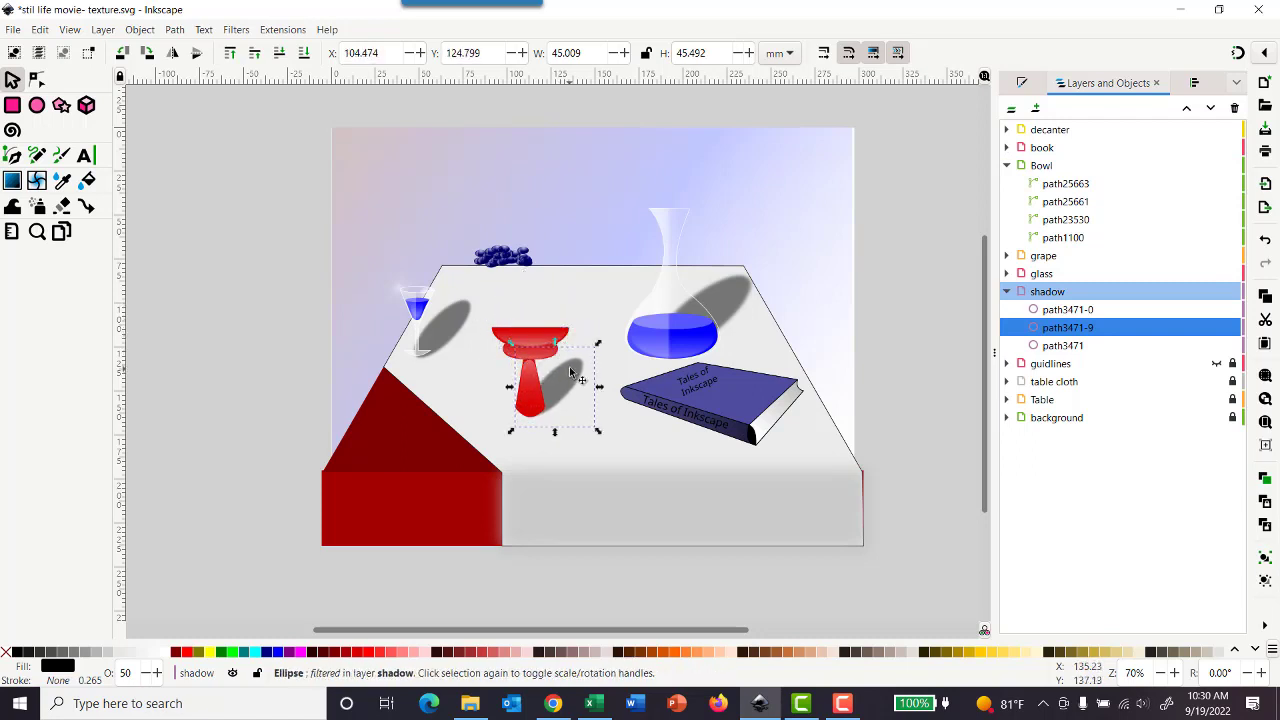
Step: Move the whole grape layer onto the bowl's rim at about X 94.9, Y 105 mm and deselect it
left_click(1040, 255)
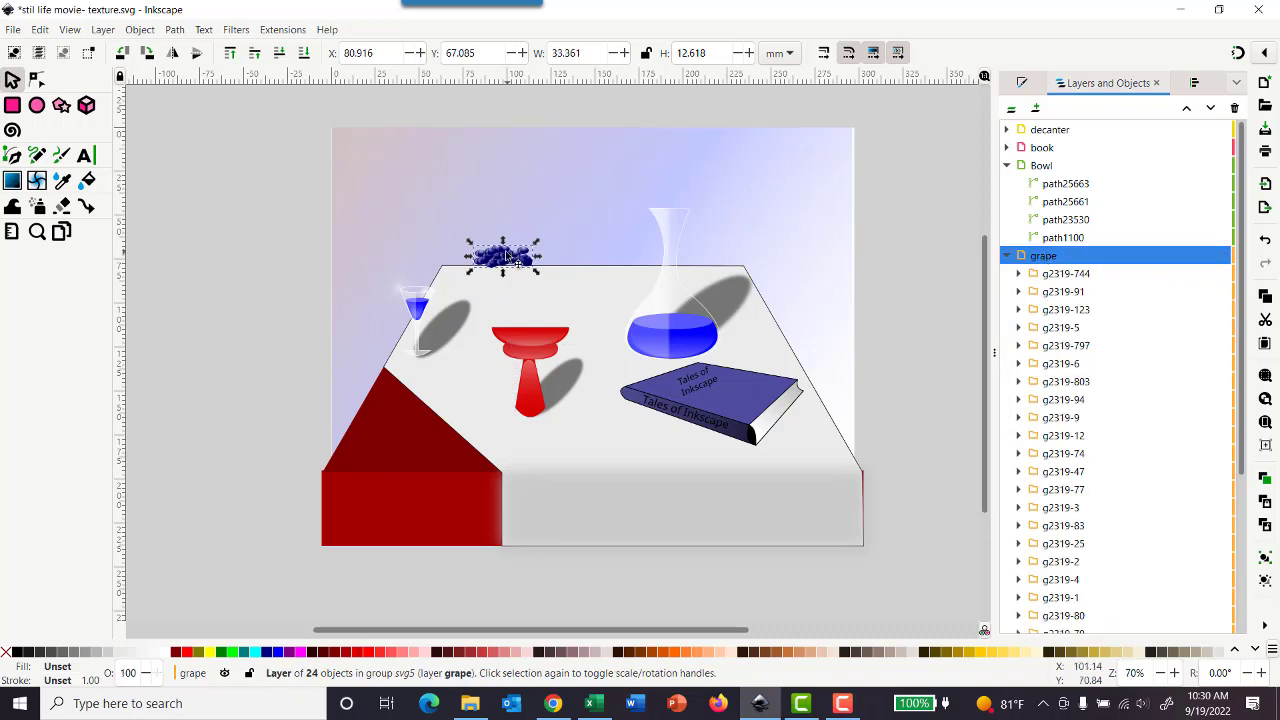
left_click_drag(507, 256, 533, 325)
left_click(522, 209)
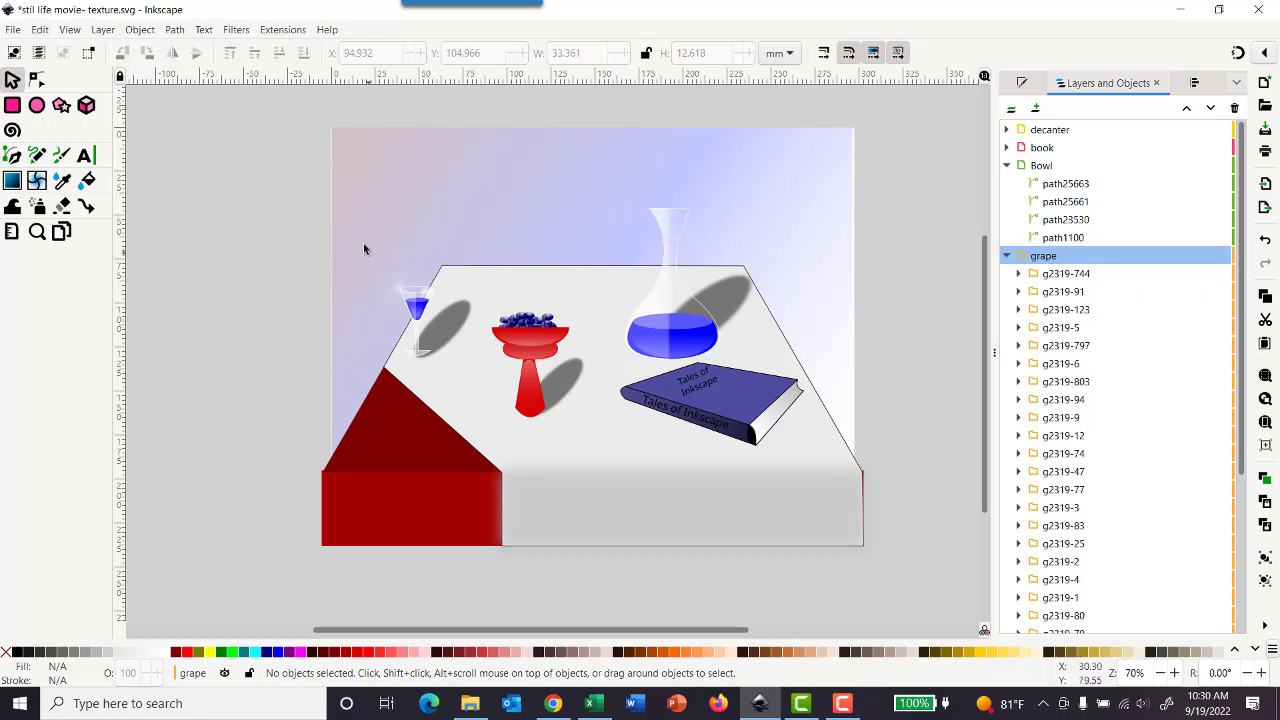
Step: Select the wine glass with its shadow and enlarge them together to about 65.7 by 64.1 mm
left_click_drag(347, 170, 484, 401)
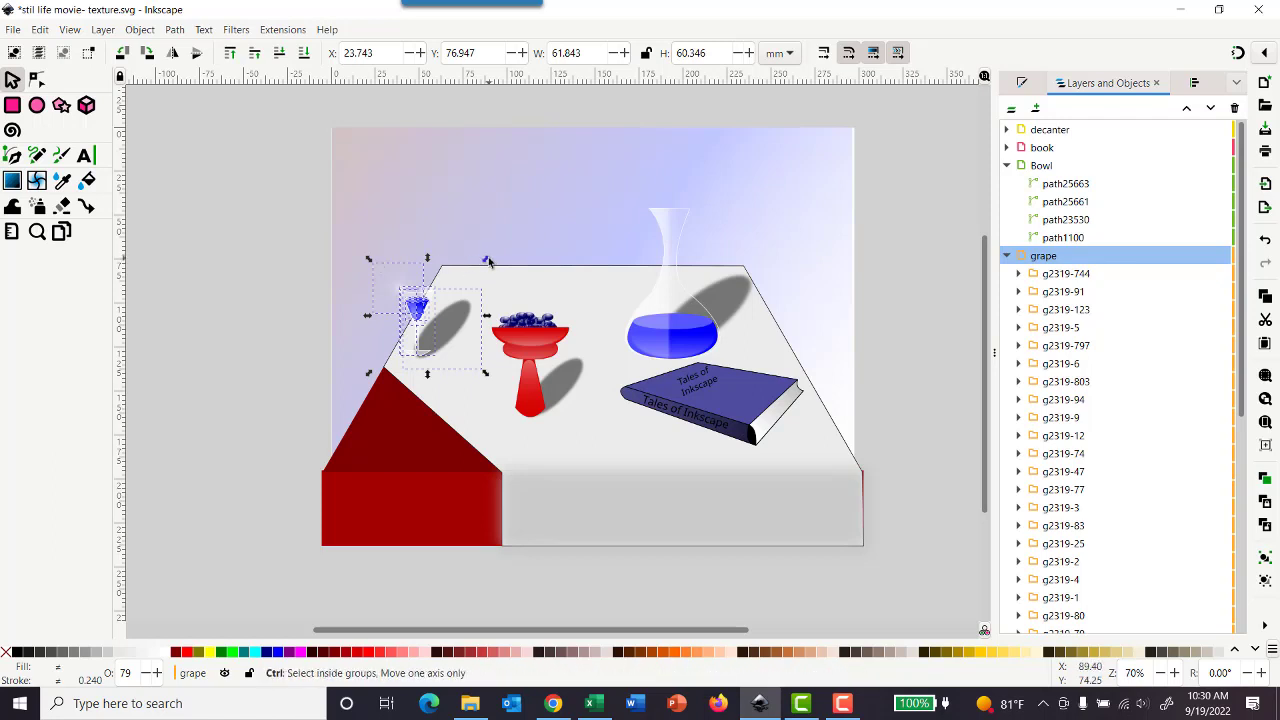
mouse_move(488, 259)
left_mouse_down()
mouse_move(505, 240)
mouse_move(495, 250)
left_mouse_up()
left_click(528, 206)
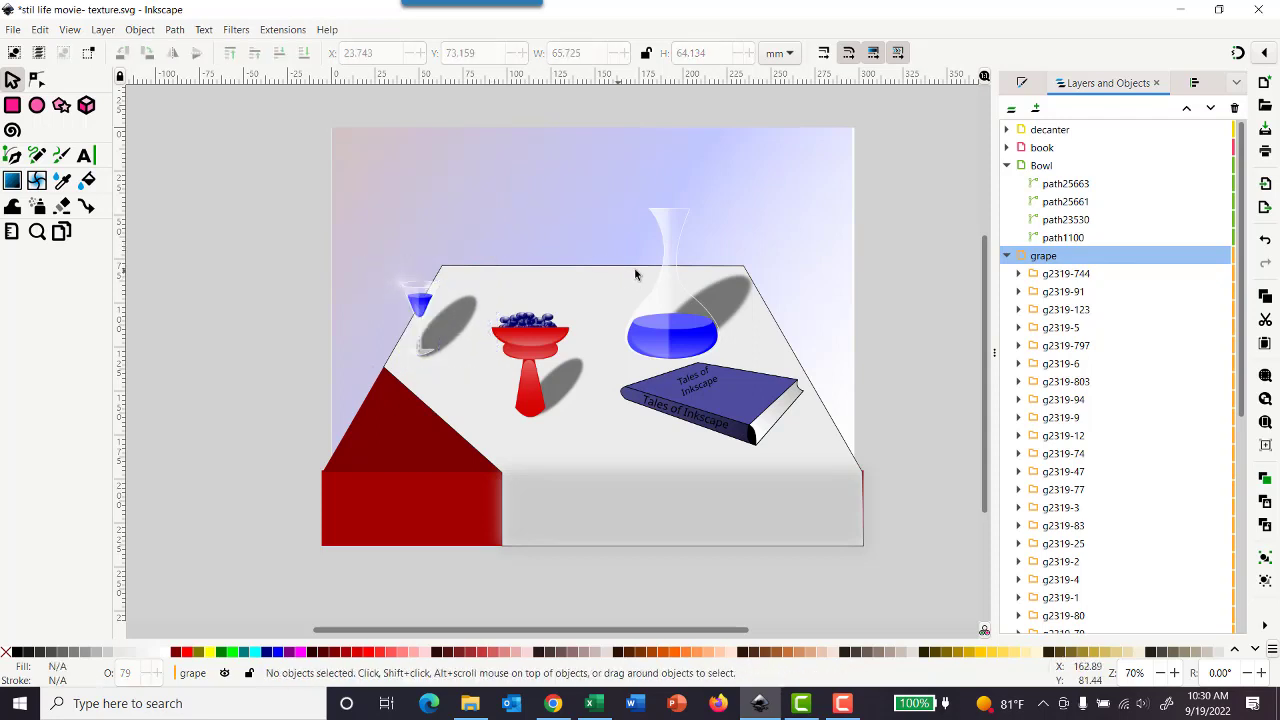
Step: Collapse the grape, Bowl, glass and shadow layers in the layer list
left_click(1007, 256)
left_click(1006, 165)
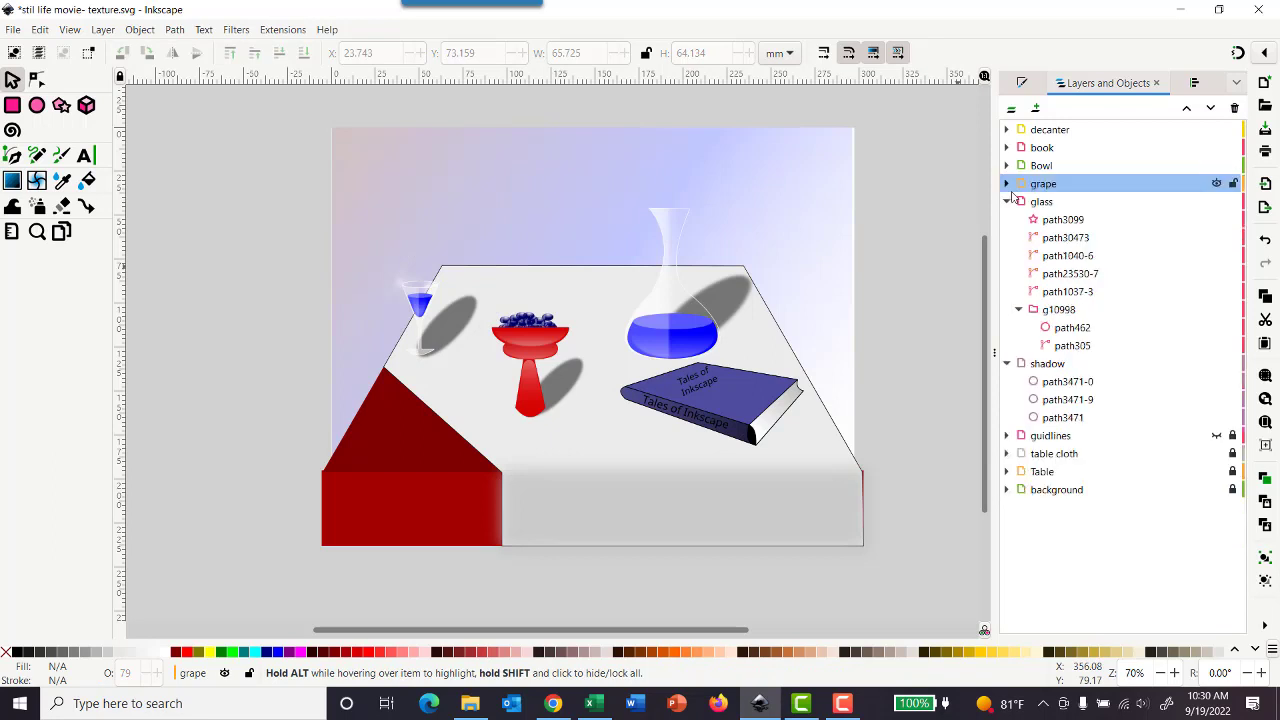
left_click(1006, 202)
left_click(1006, 219)
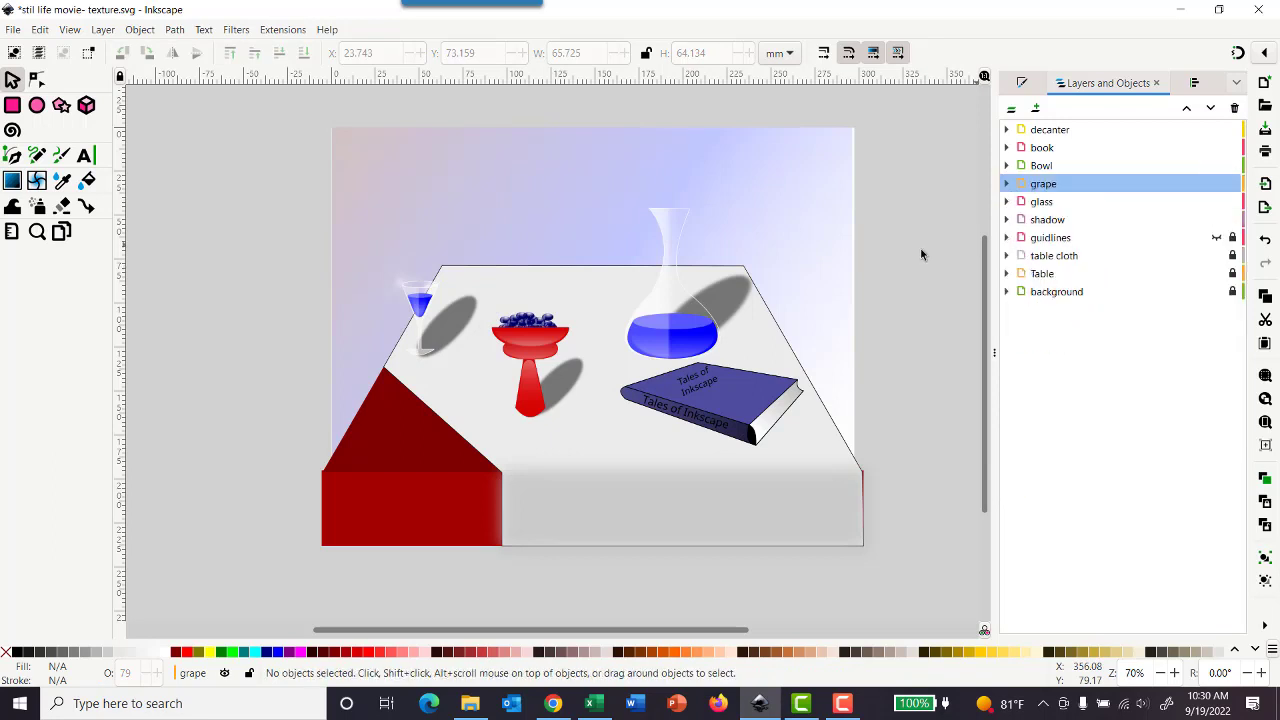
Step: Save the drawing, and hide and lock the shadow, glass, grape, Bowl, book and decanter layers
left_click(13, 29)
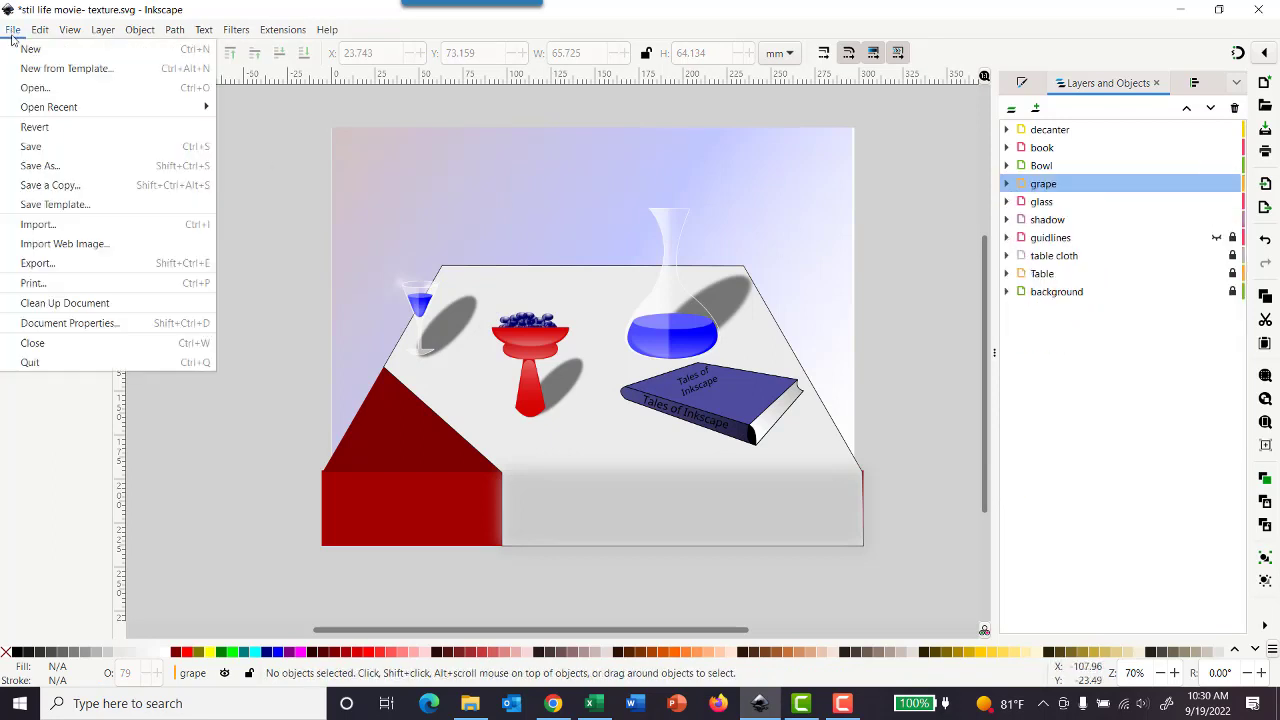
left_click(30, 146)
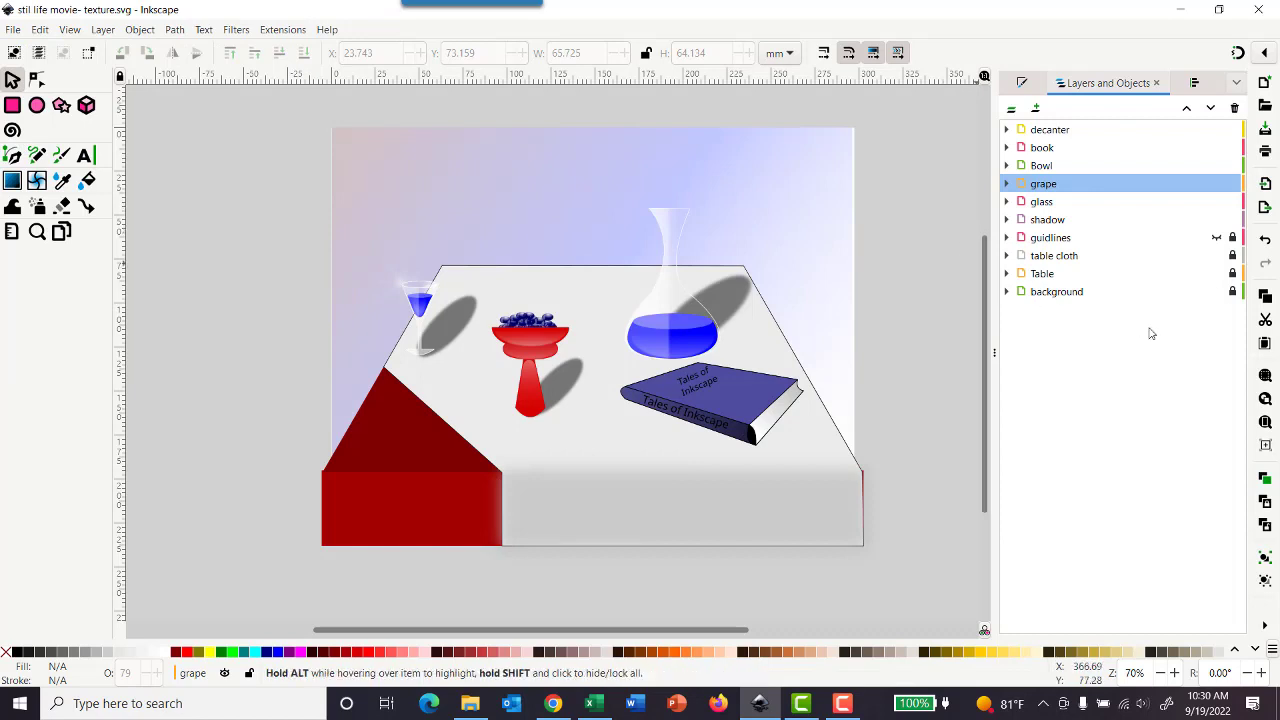
left_click(1217, 221)
left_click(1232, 220)
left_click(1217, 203)
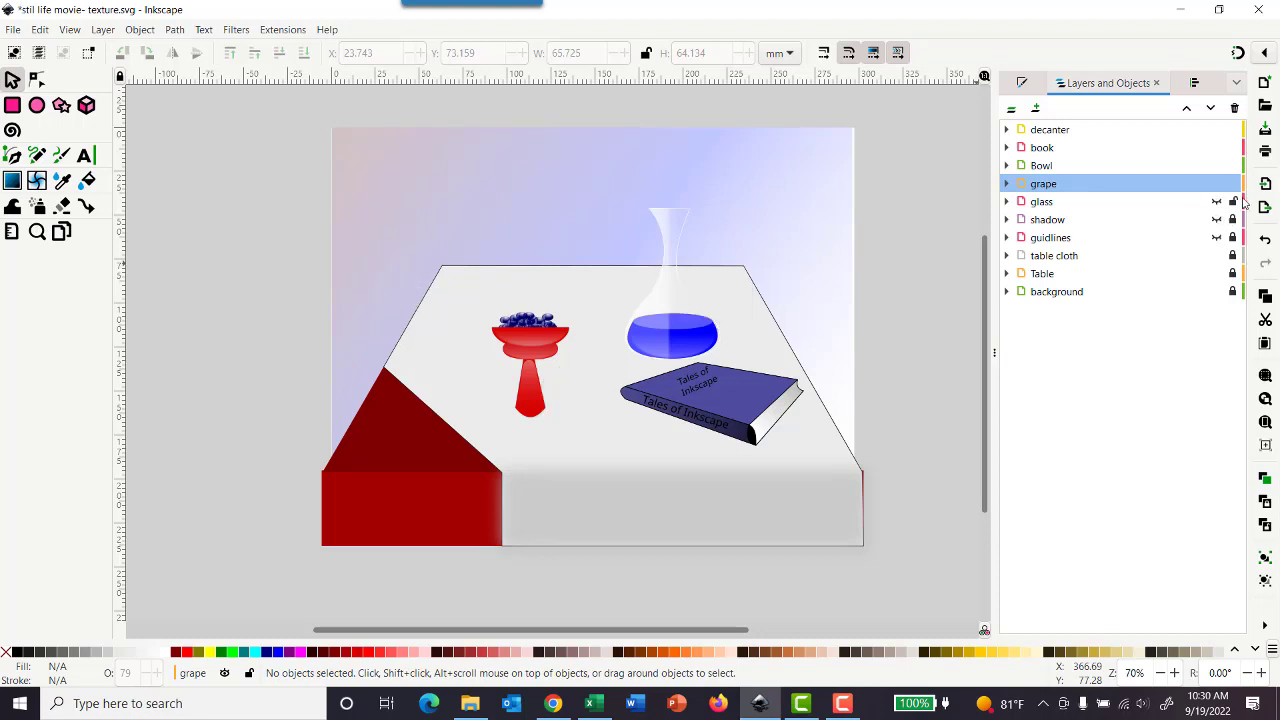
left_click(1232, 203)
left_click(1217, 185)
left_click(1233, 185)
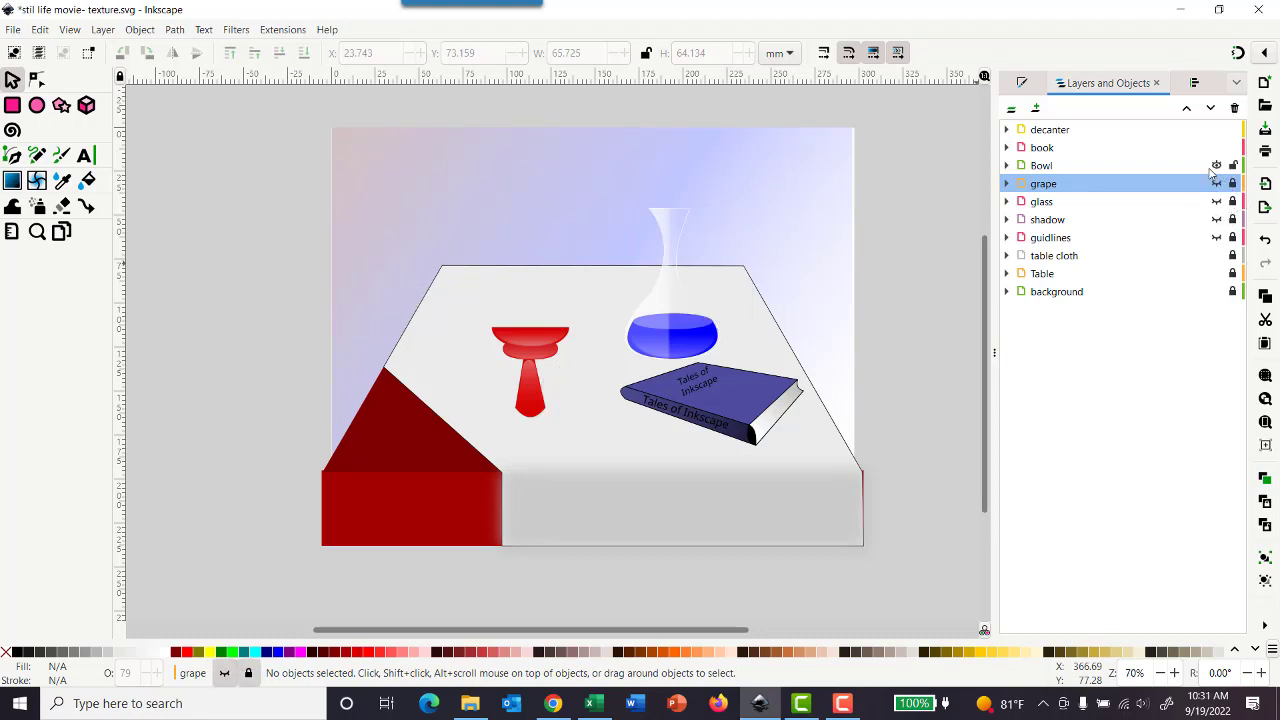
left_click(1217, 166)
left_click(1233, 167)
left_click(1217, 148)
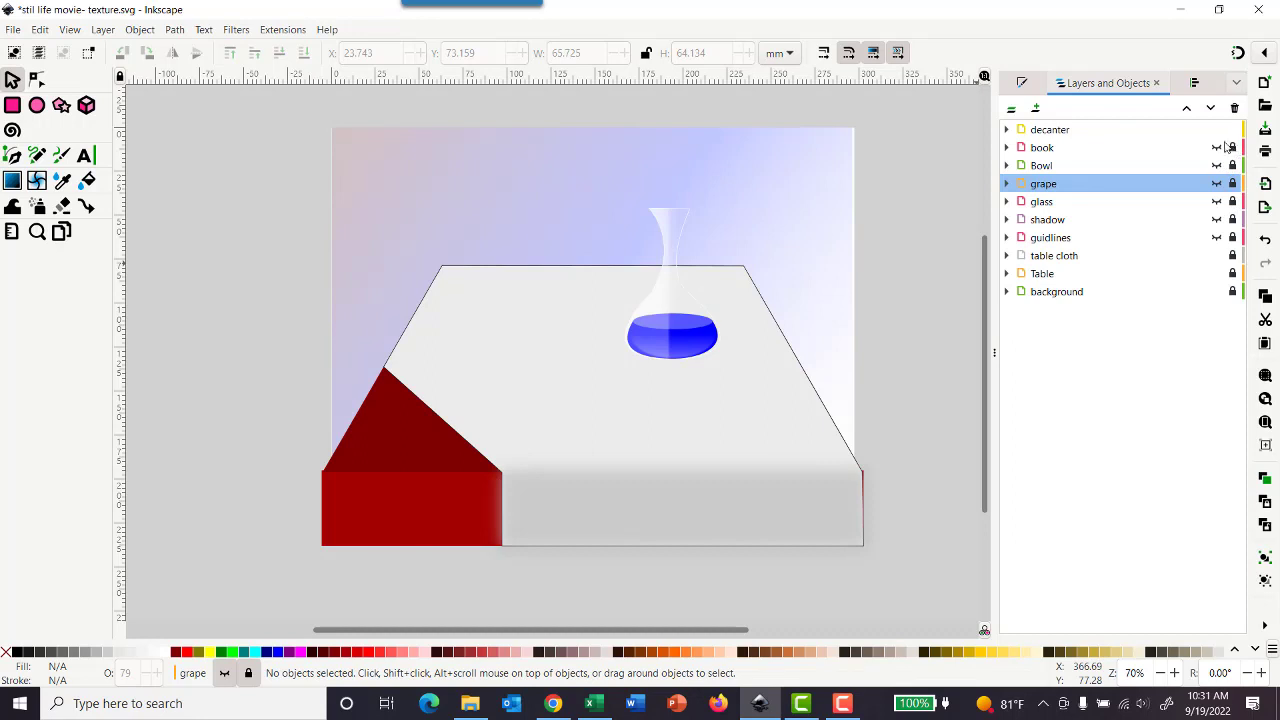
left_click(1217, 130)
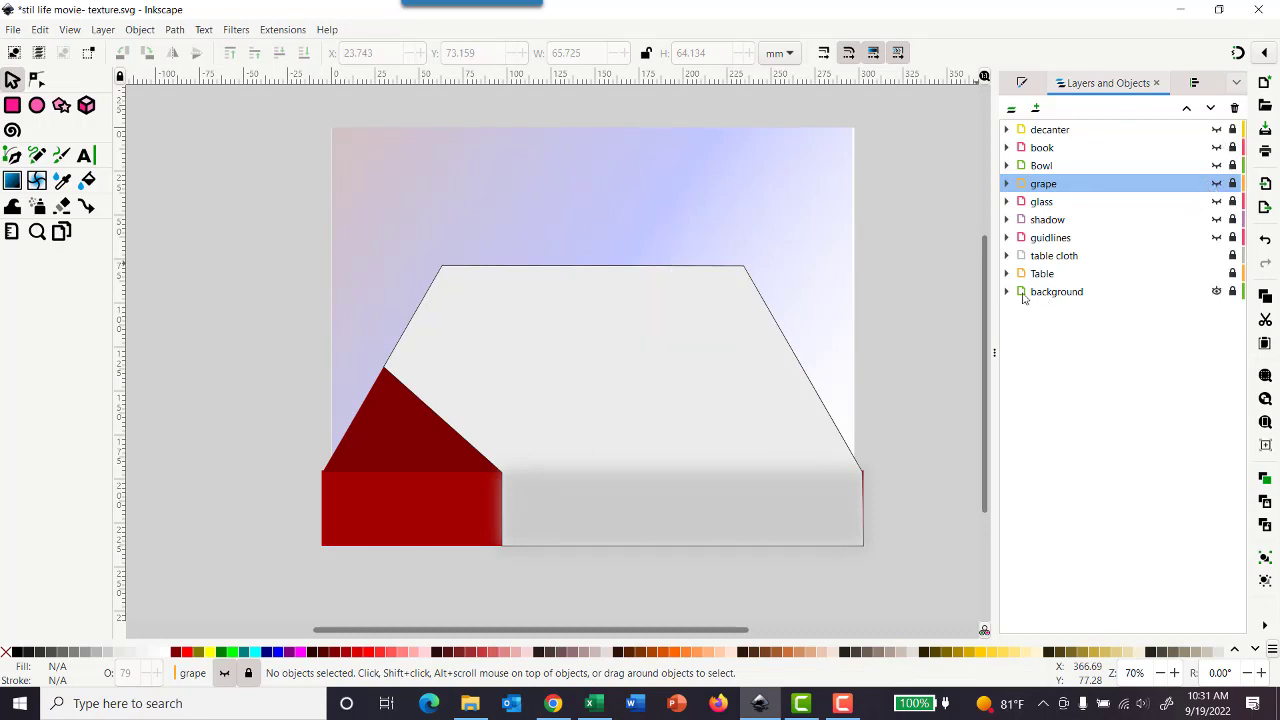
Step: Hide the Table and table cloth layers, and unlock and select the background layer
left_click(1217, 274)
left_click(1216, 257)
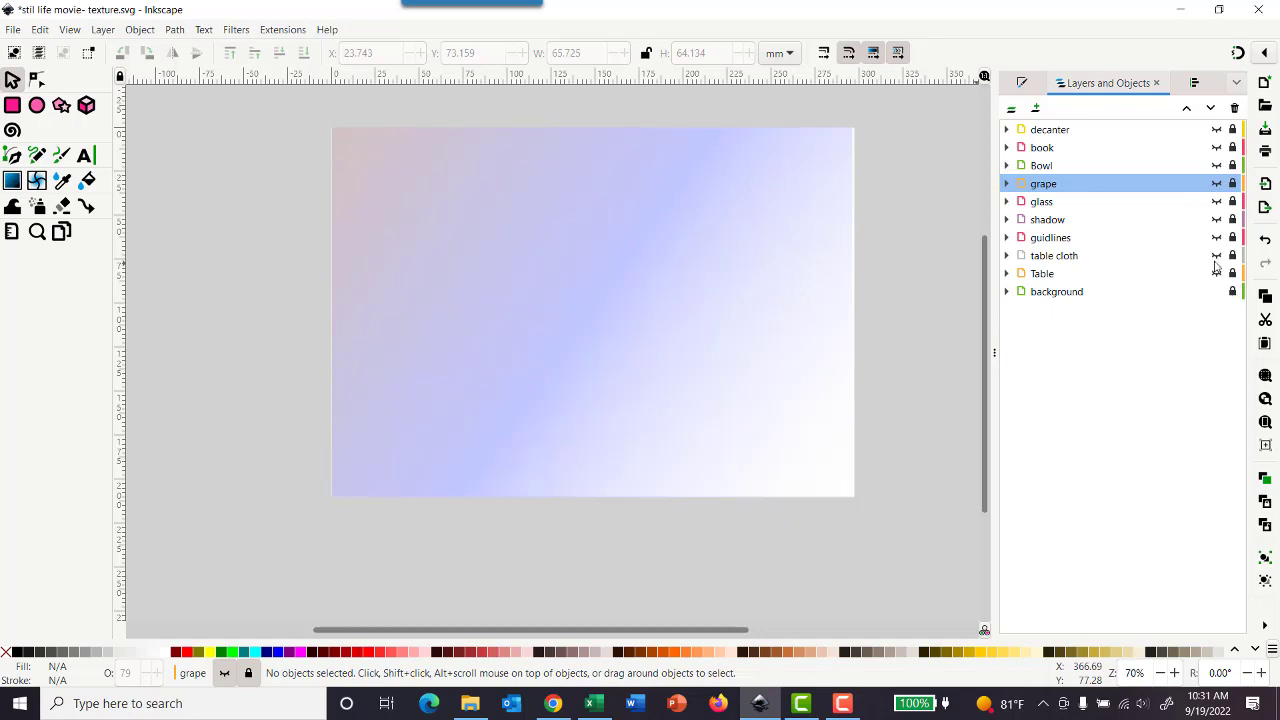
left_click(1232, 292)
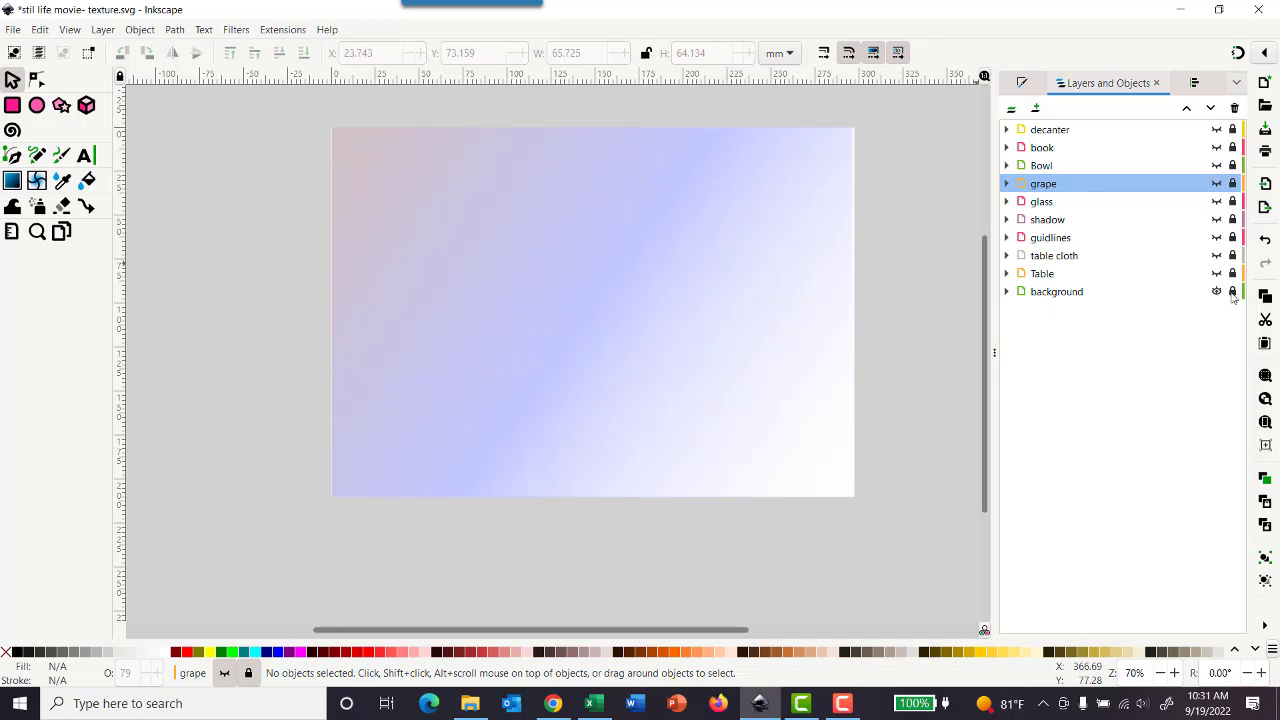
left_click(1034, 292)
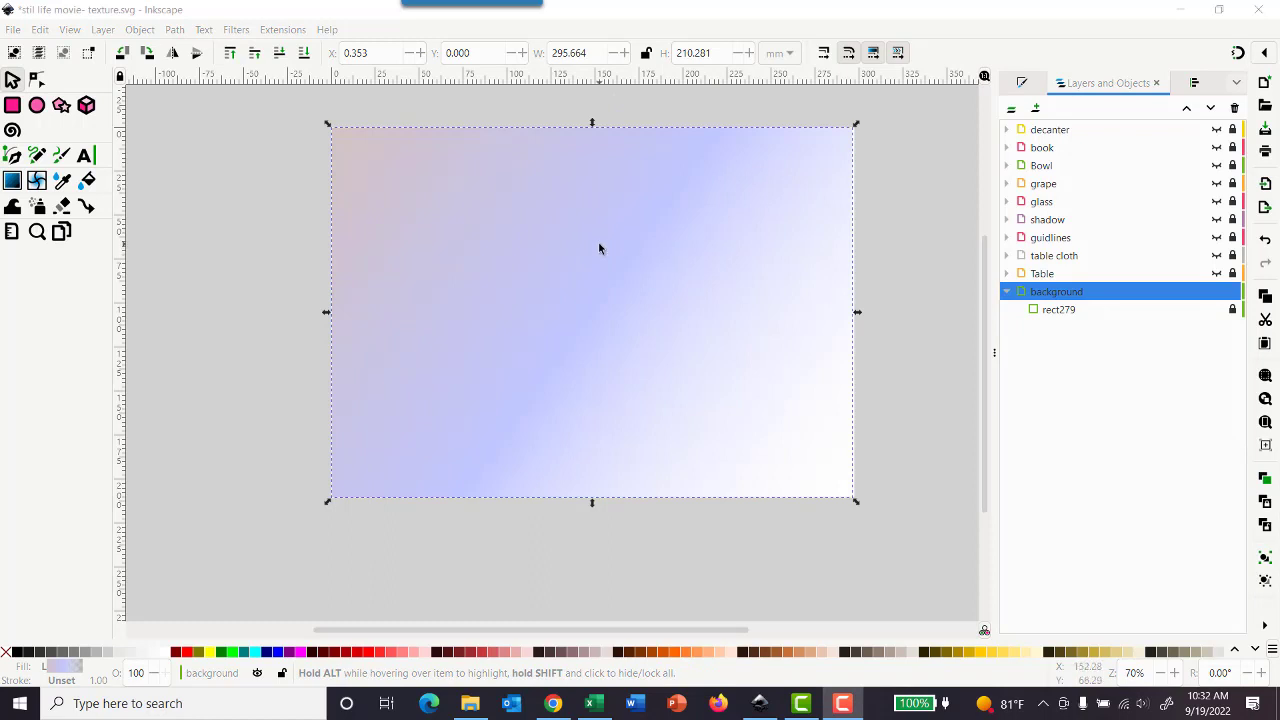
Step: Try the Rough Transparency overlay filter on the background layer and undo it
left_click(203, 29)
left_click(234, 30)
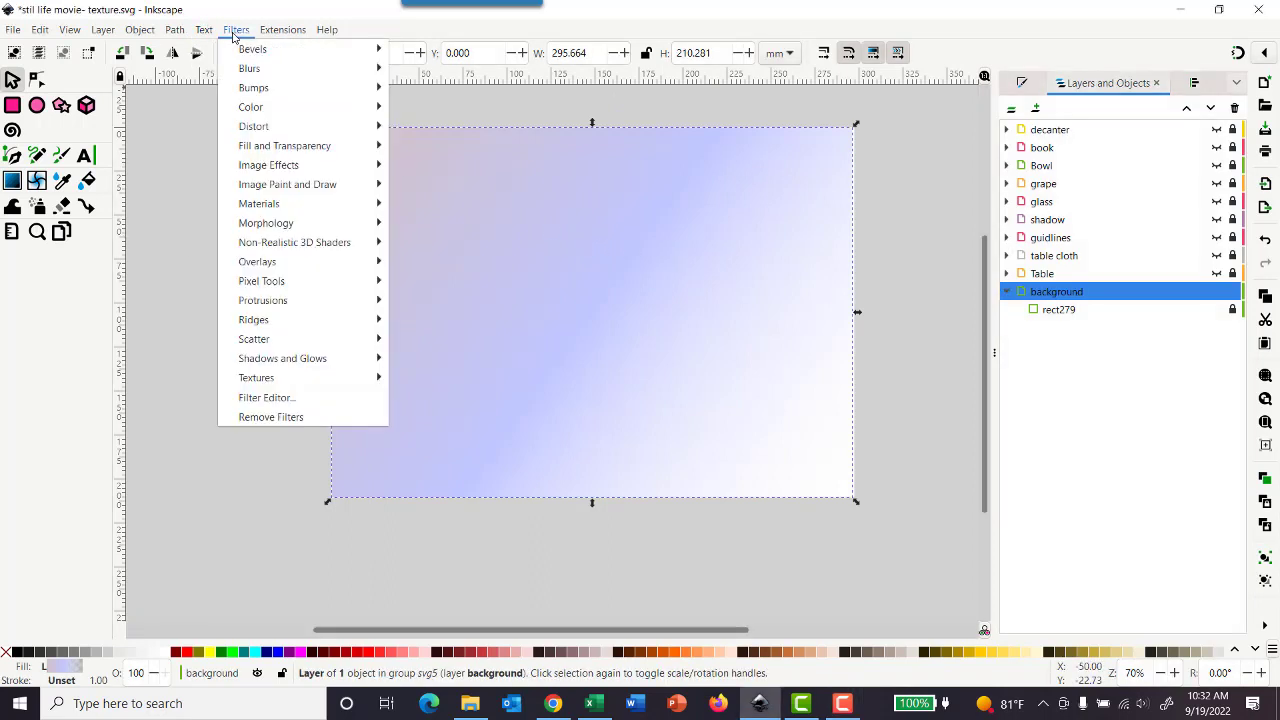
mouse_move(270, 268)
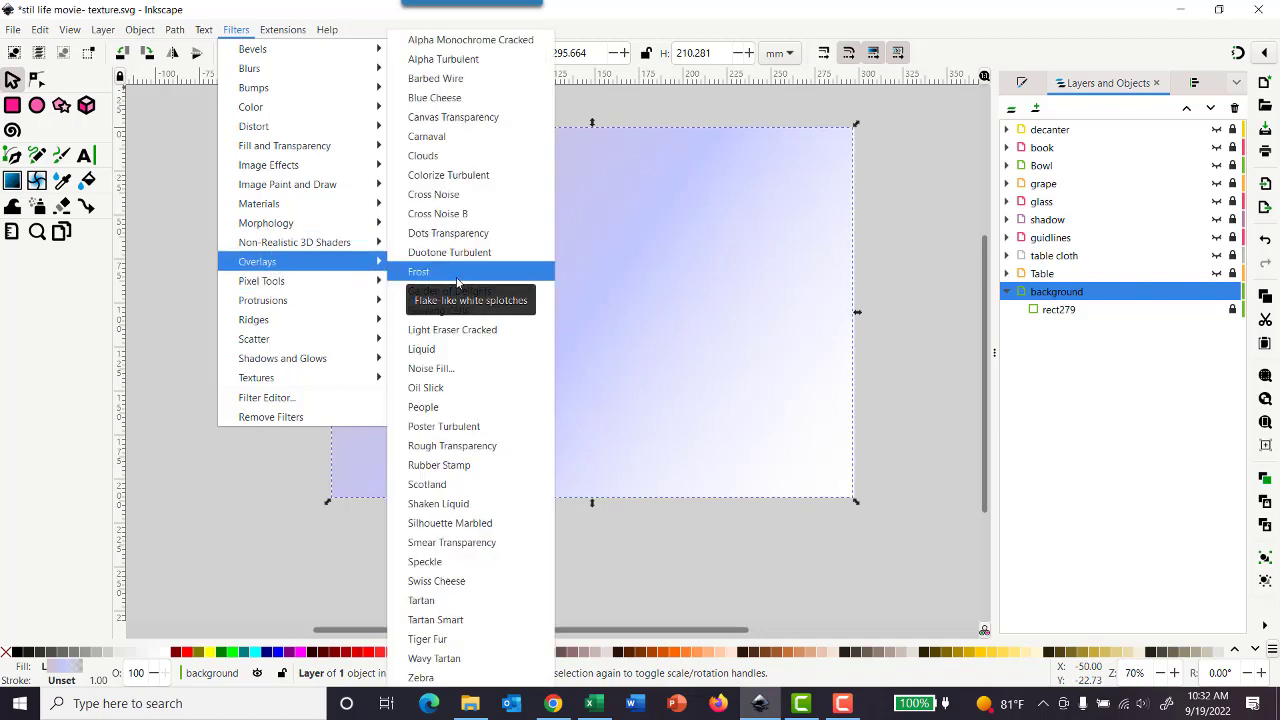
left_click(455, 446)
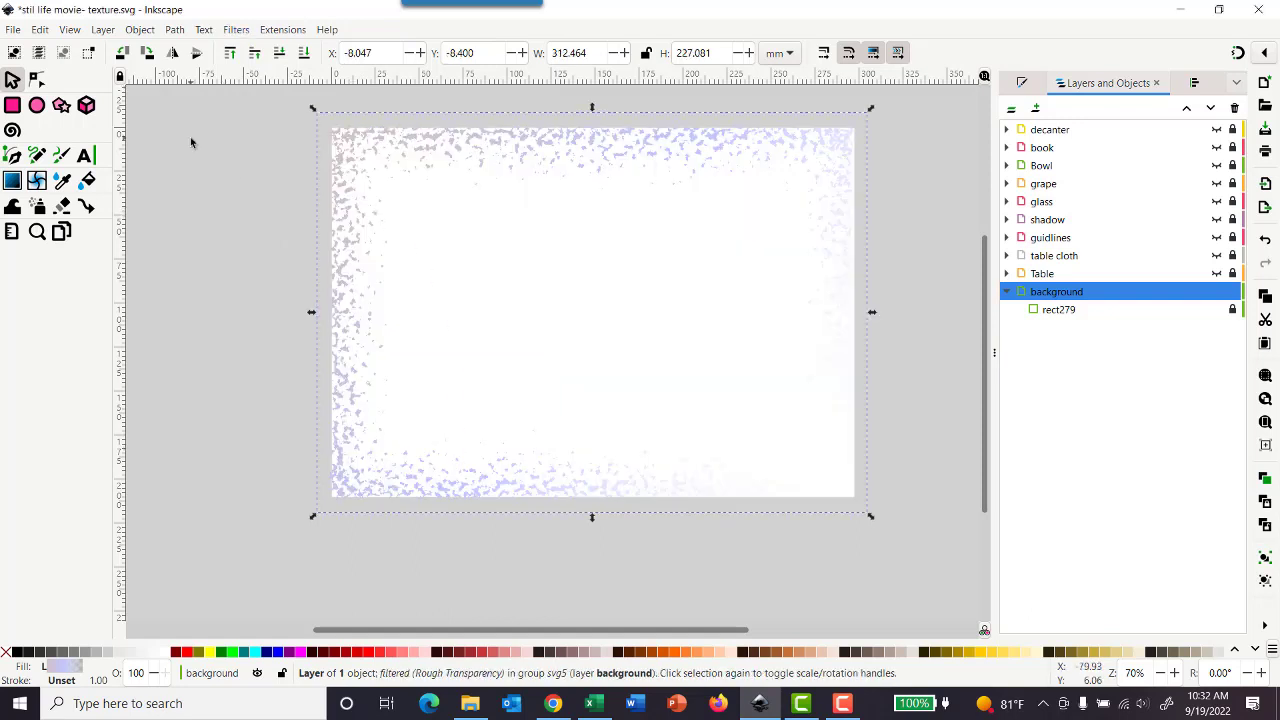
key("ctrl+z")
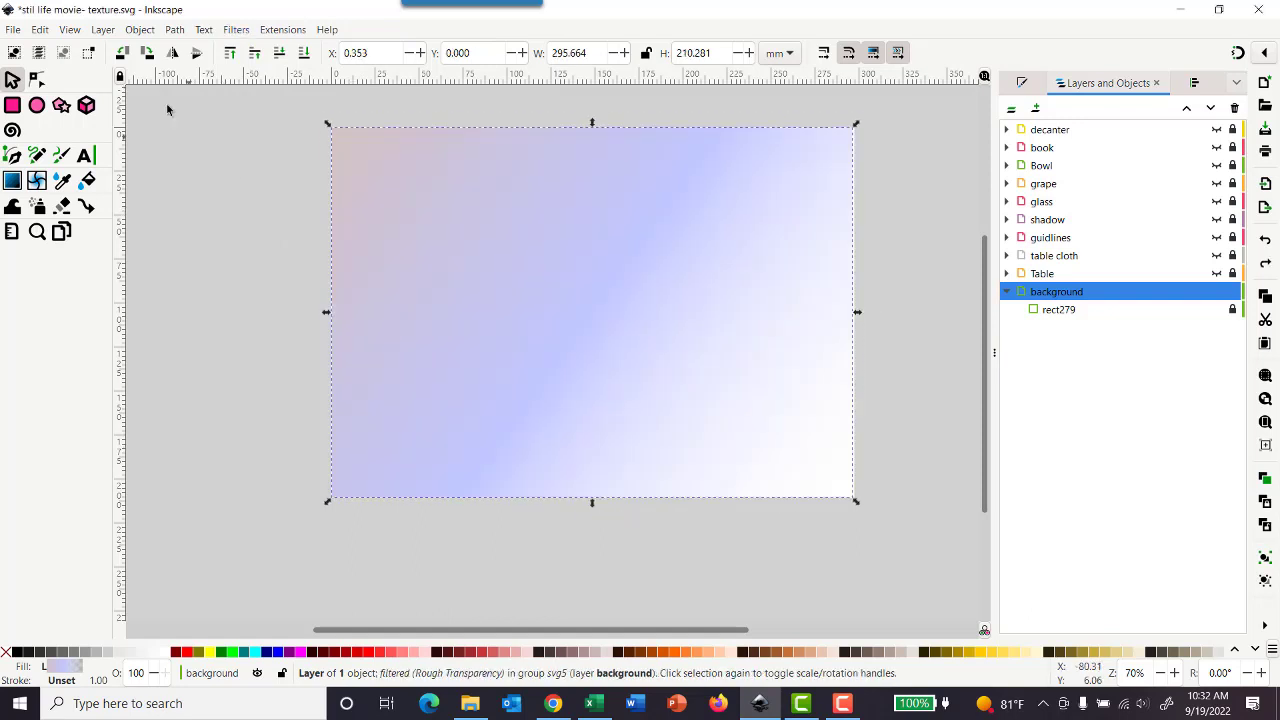
Step: Apply the Clouds overlay filter to the background layer and save the drawing
left_click(205, 30)
left_click(236, 30)
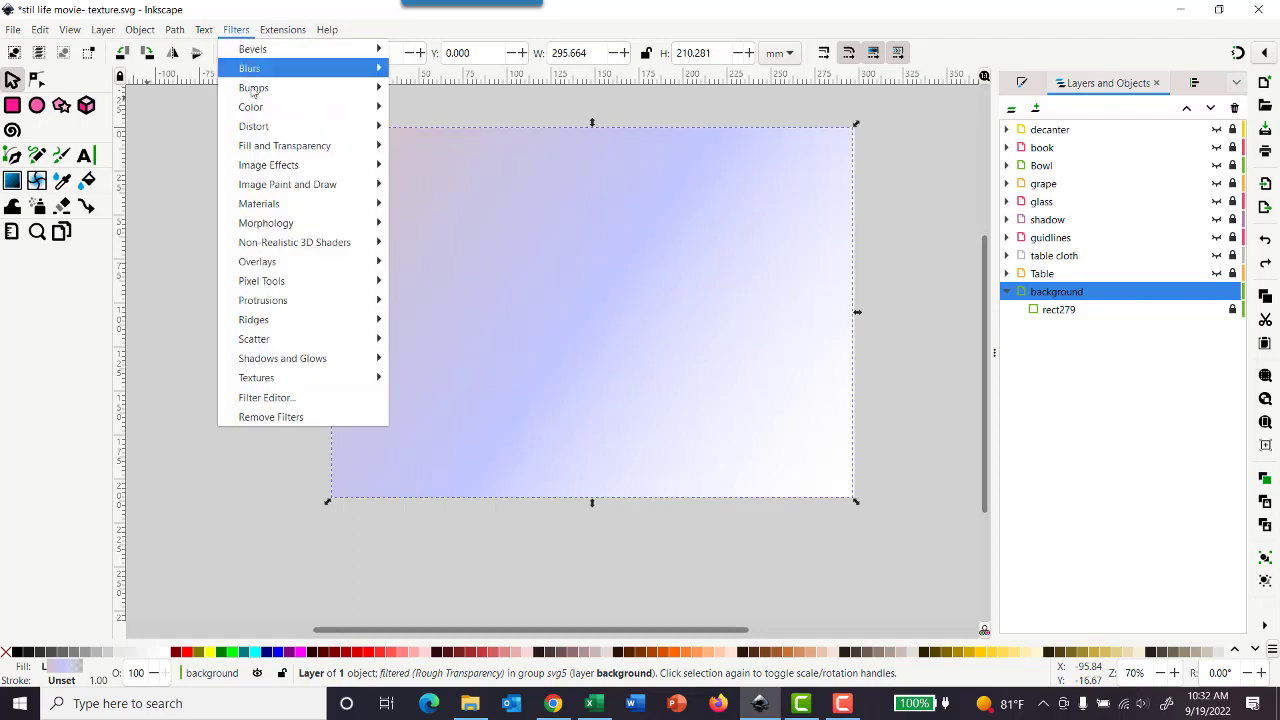
mouse_move(292, 261)
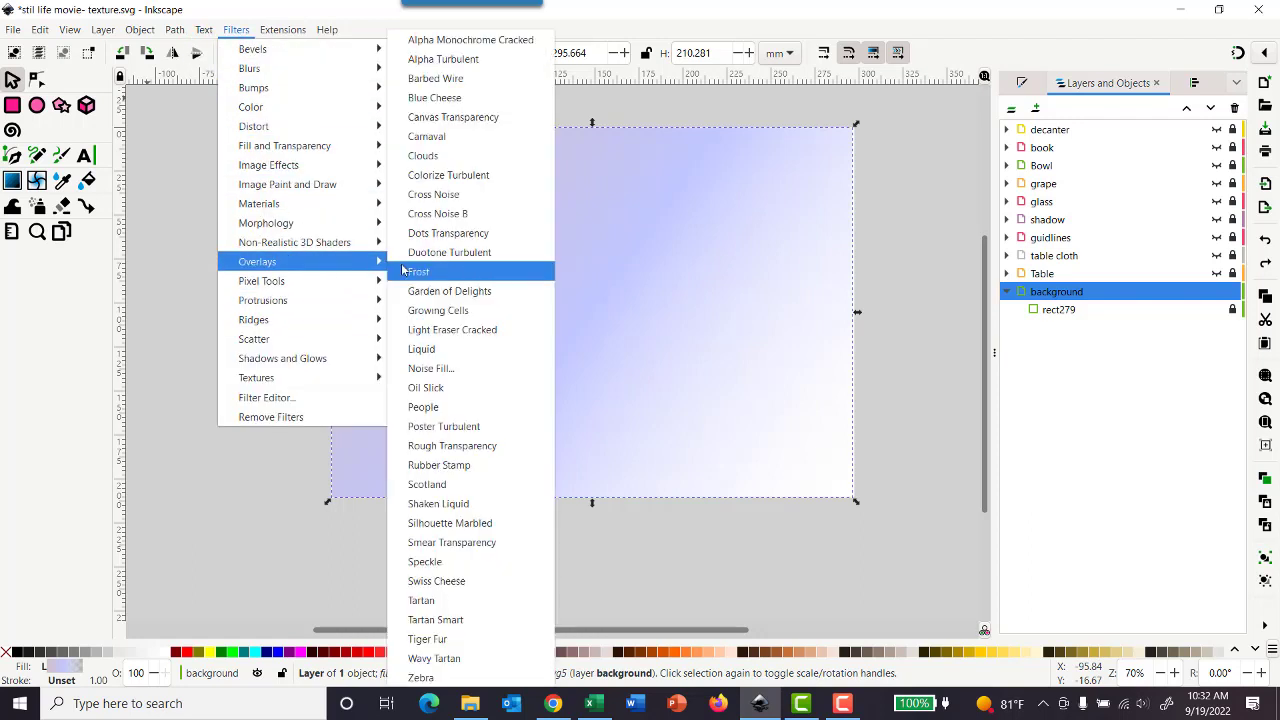
left_click(440, 155)
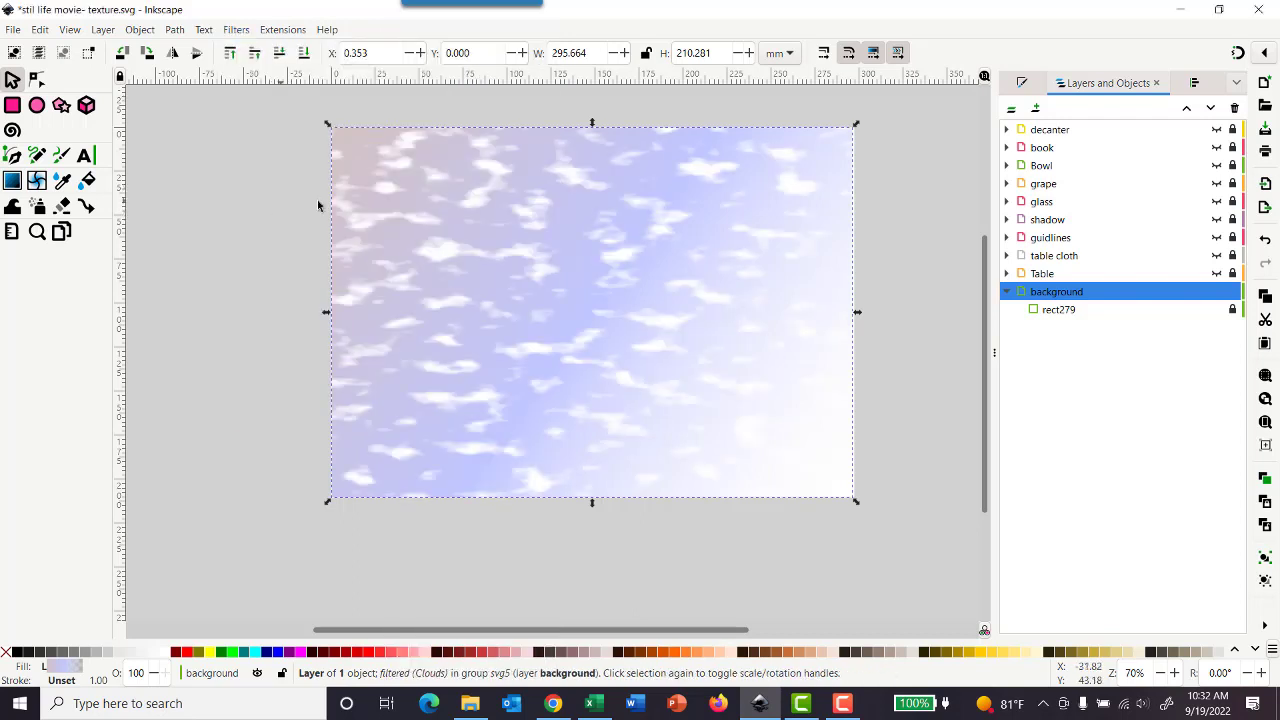
left_click(12, 30)
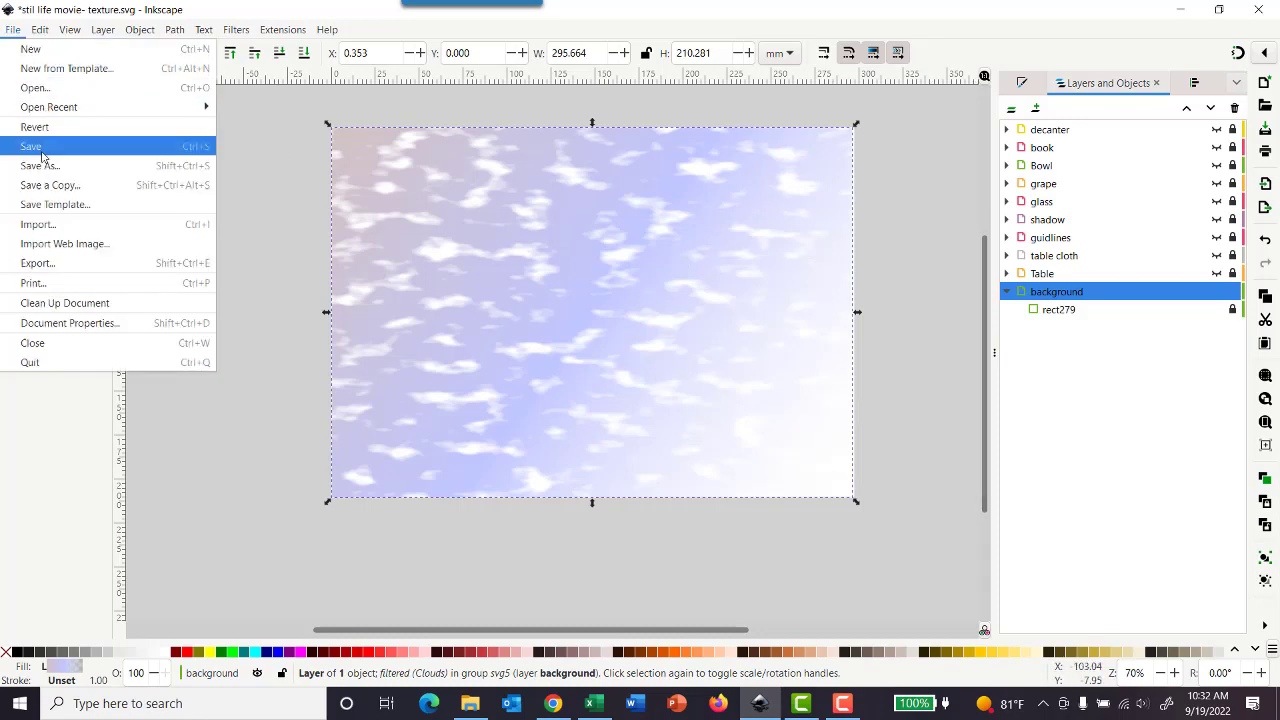
left_click(52, 150)
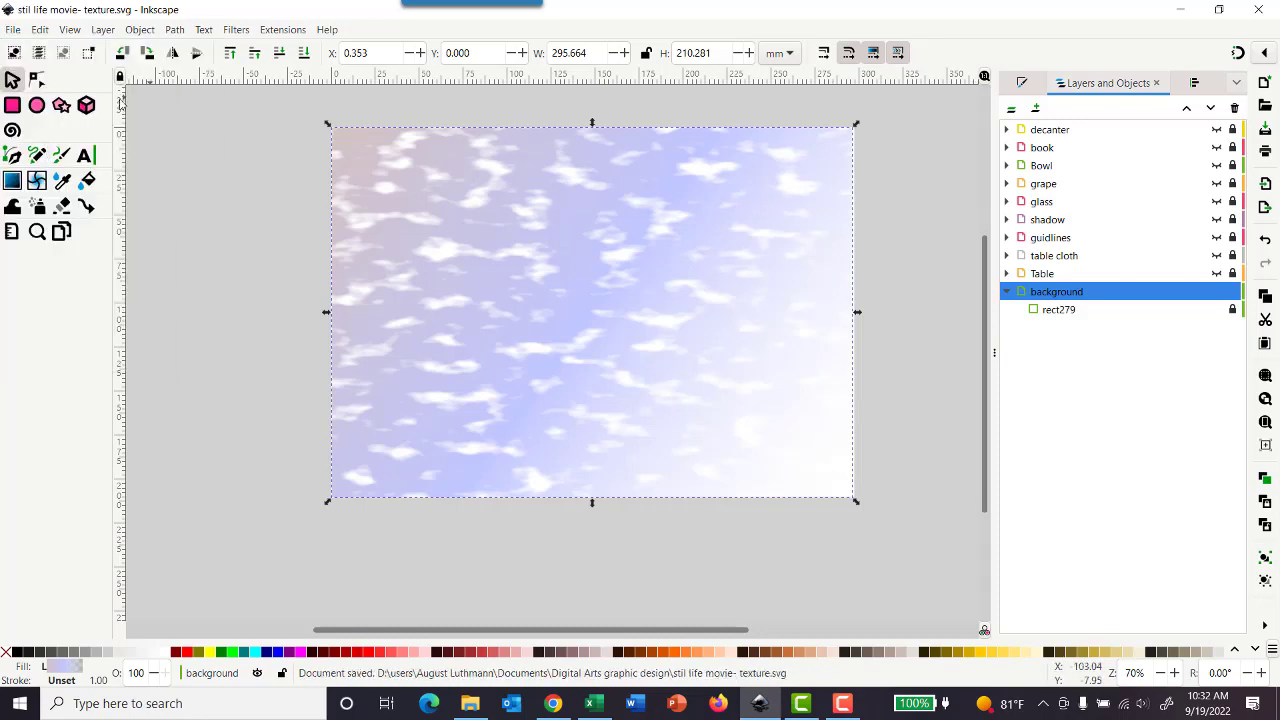
Step: Collapse the background layer, and lock and hide it
left_click(1007, 292)
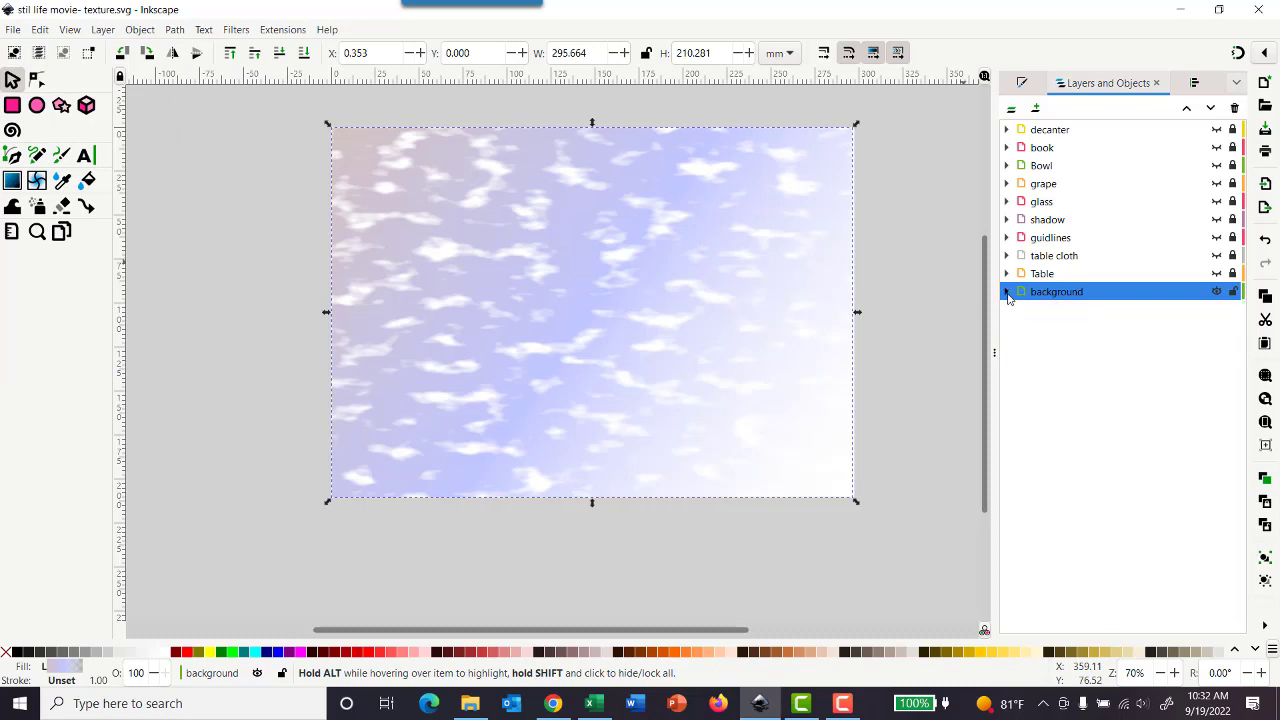
left_click(1231, 293)
left_click(1217, 293)
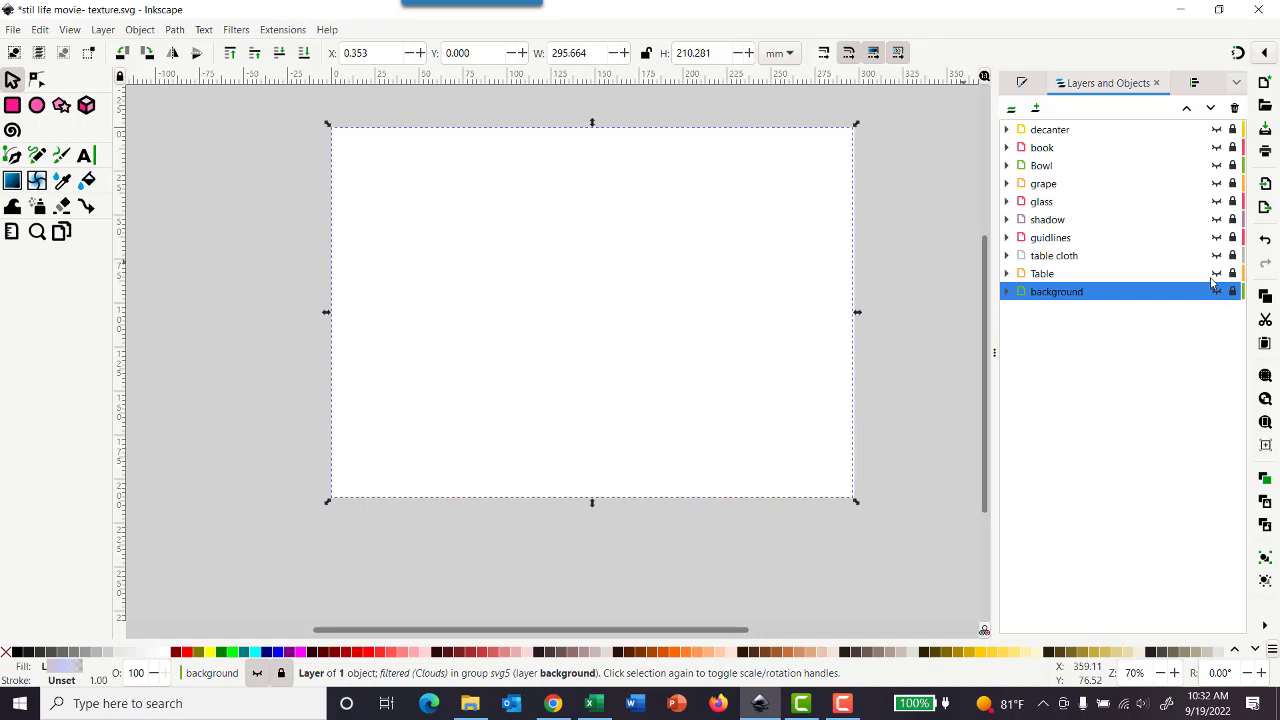
Step: Show, unlock and select the Table layer, and apply the 3D Wood material filter to it
left_click(1136, 278)
left_click(1218, 274)
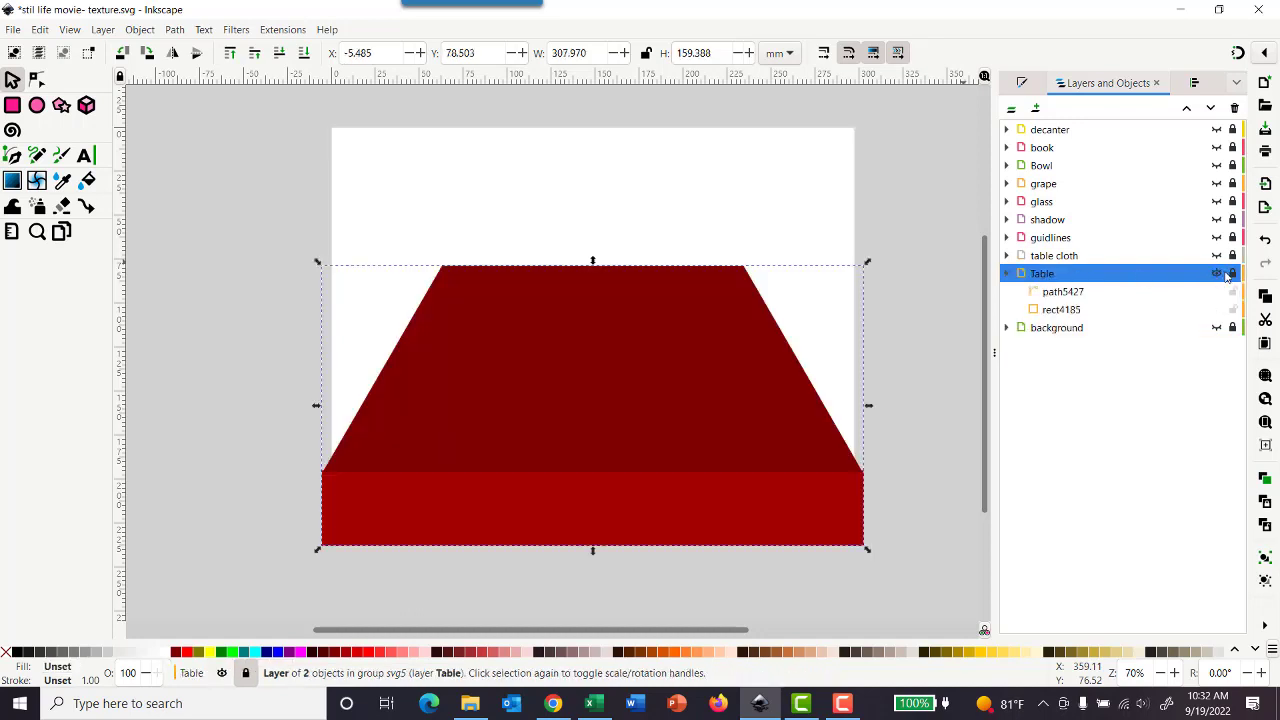
left_click(1233, 274)
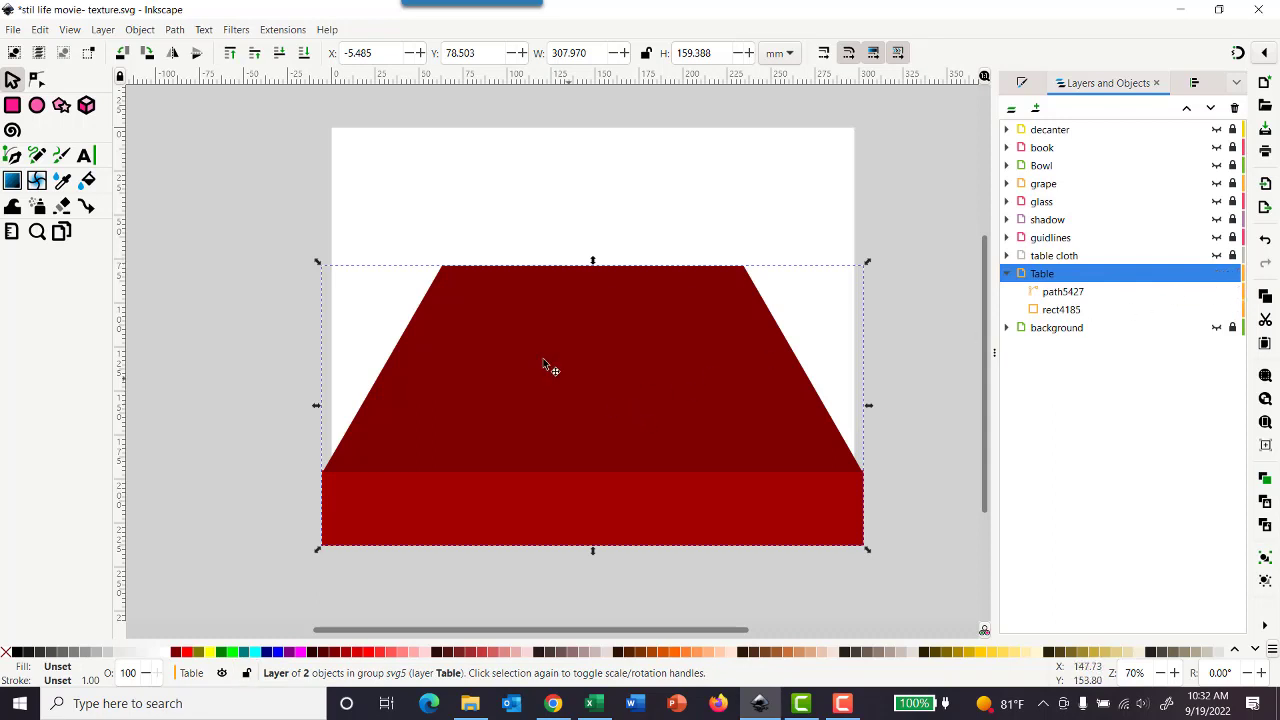
left_click(235, 30)
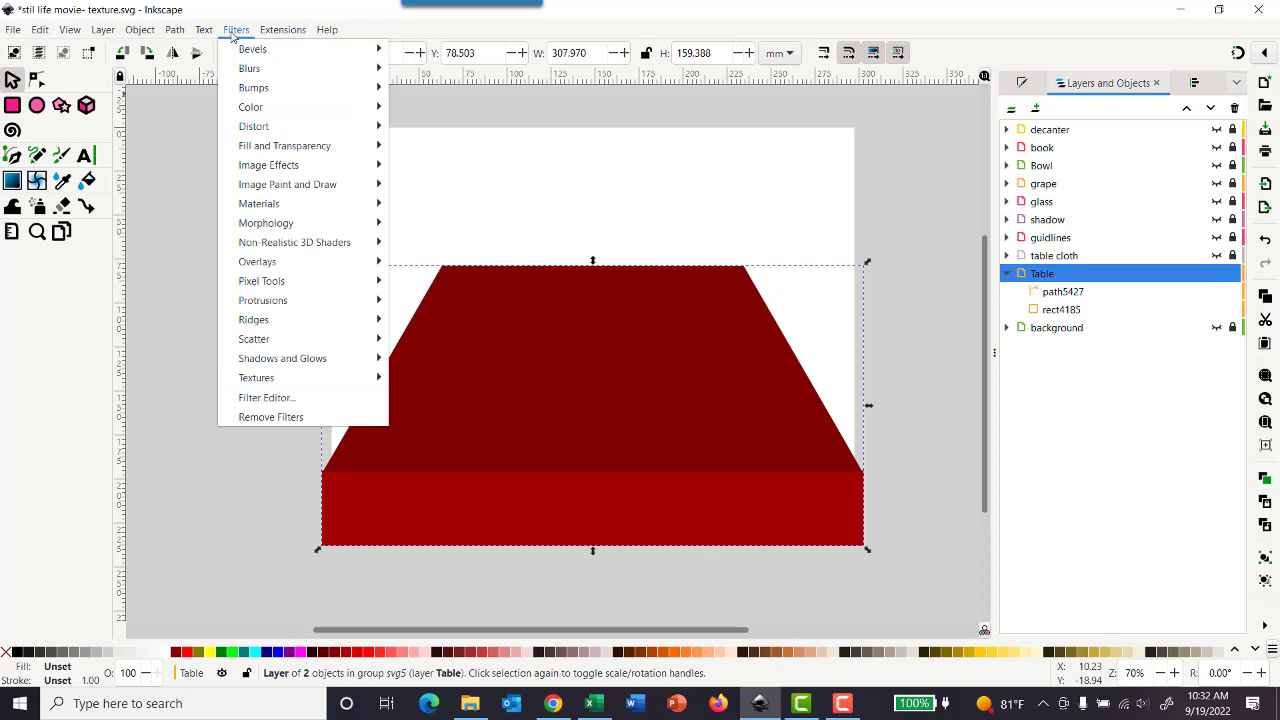
mouse_move(289, 206)
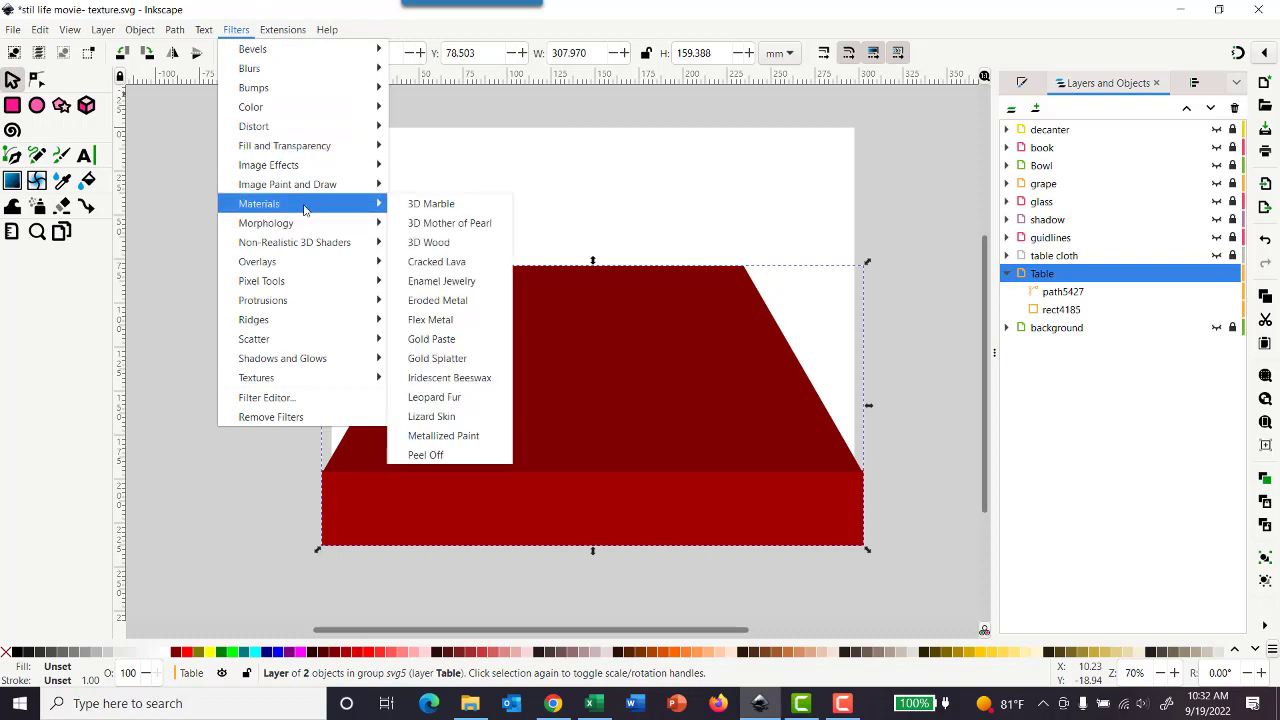
left_click(432, 243)
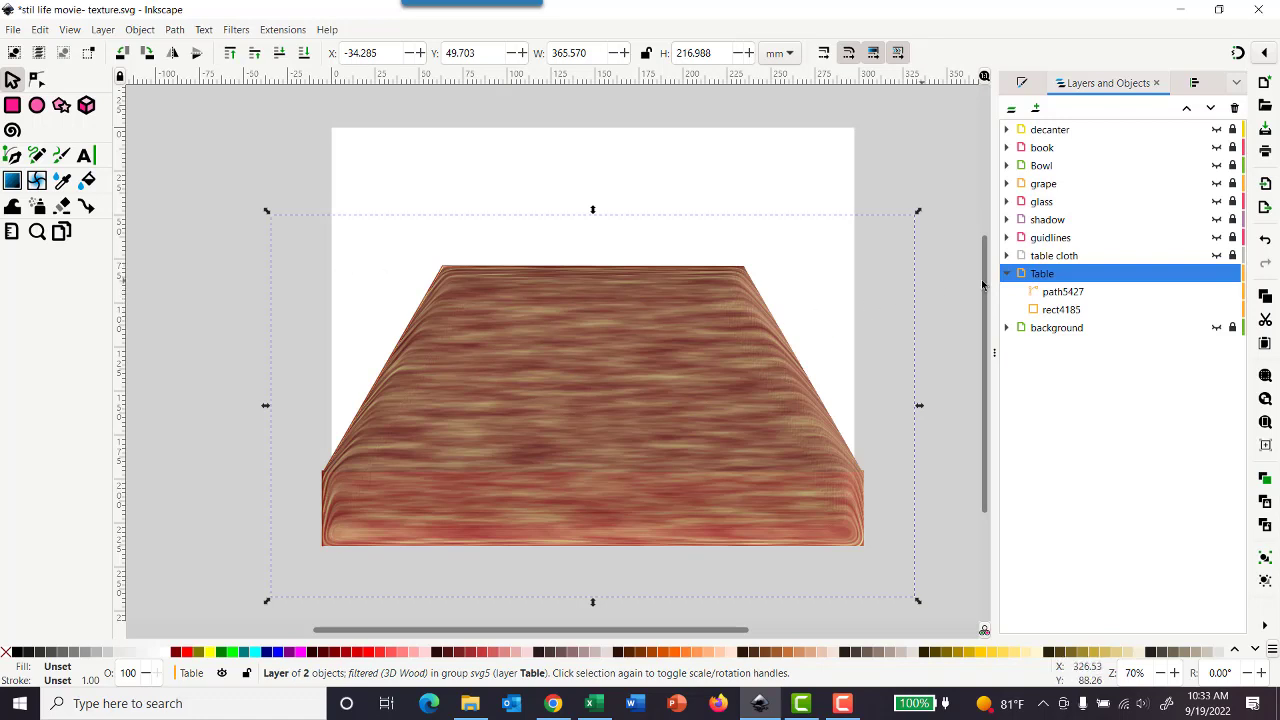
Step: Preview the table cloth layer over the wood-textured table and hide it again
left_click(1217, 256)
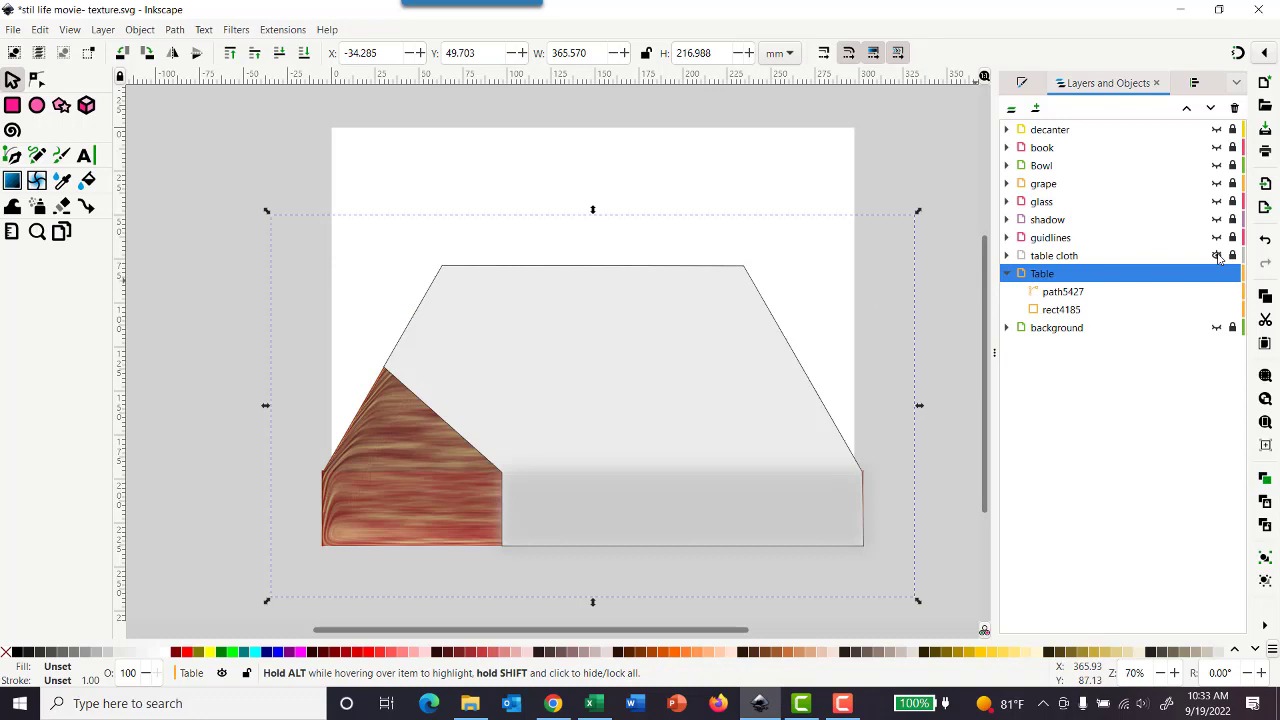
left_click(1218, 257)
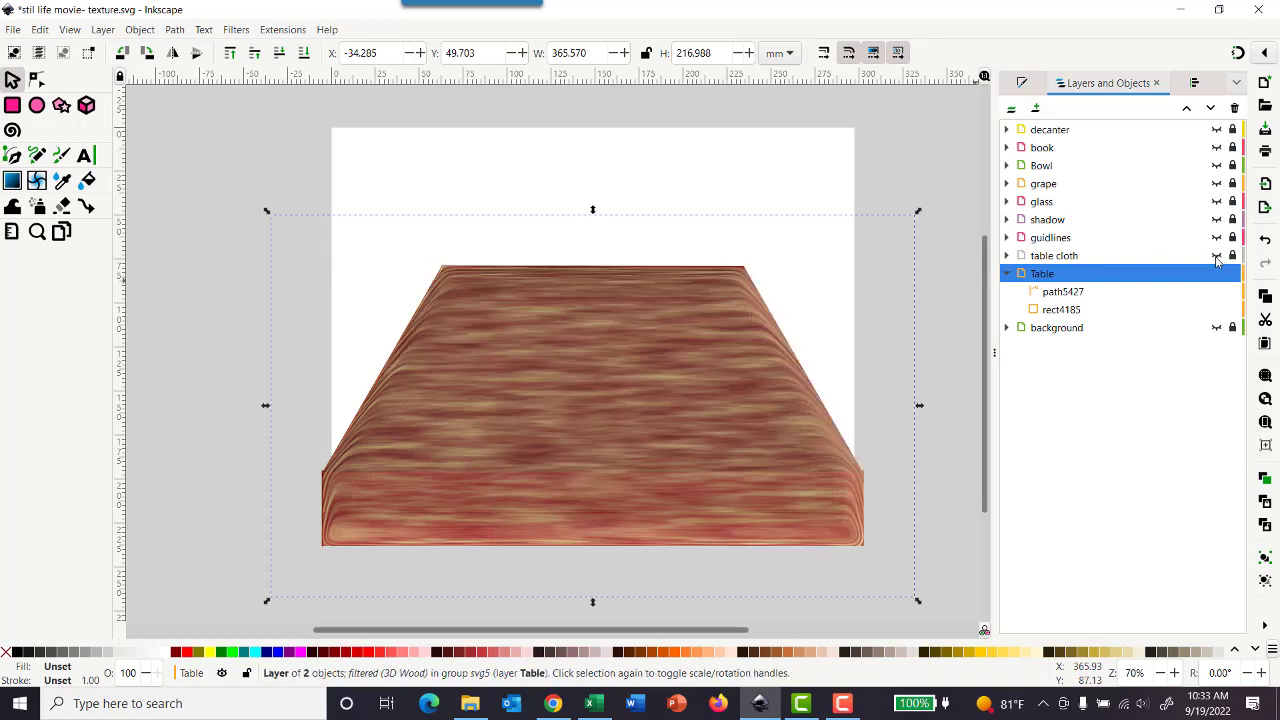
Step: Give the table's front rectangle a flat black stroke and deselect it
left_click(806, 520)
left_click(200, 435)
left_click(338, 540)
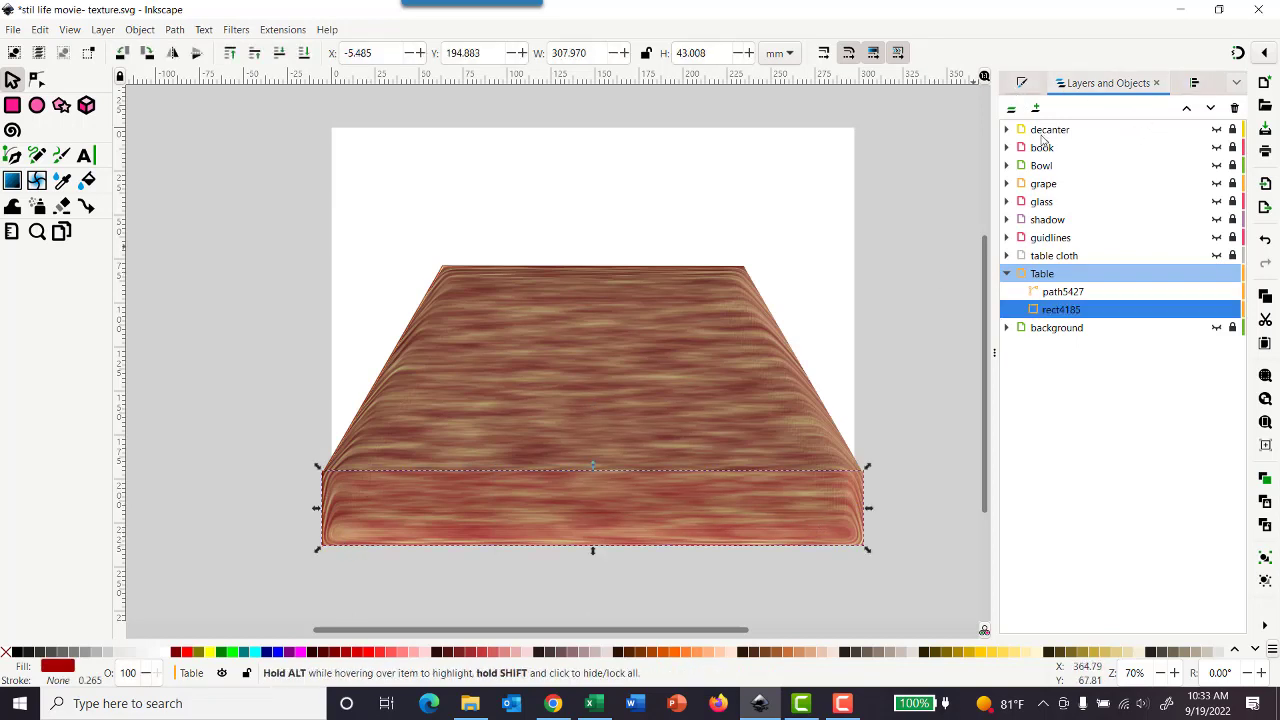
key("ctrl+shift+f")
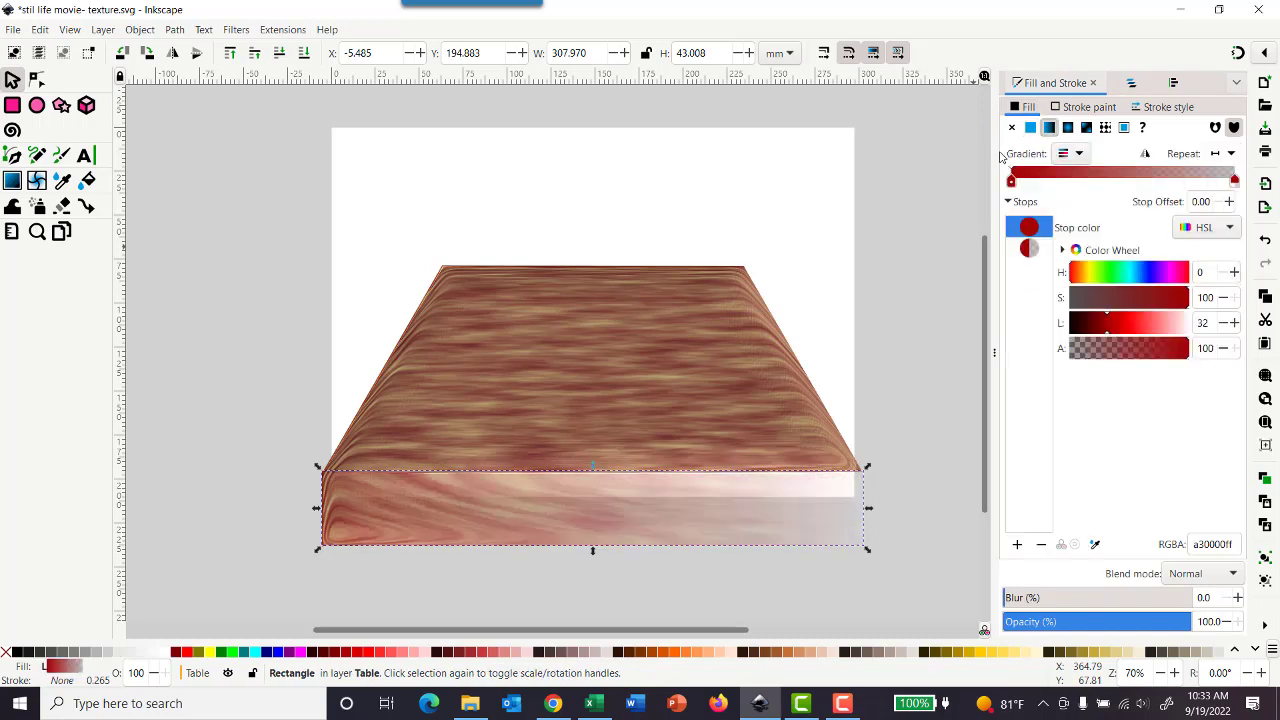
key("ctrl+z")
left_click(1080, 108)
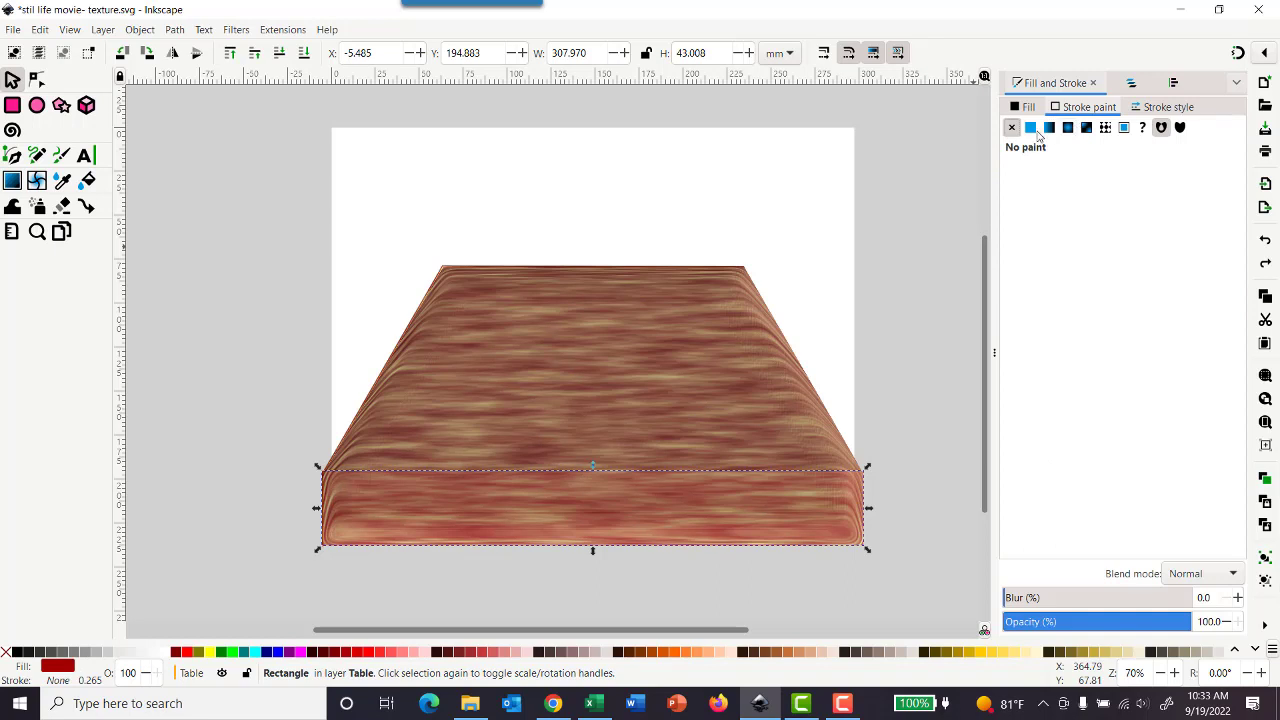
left_click(1030, 130)
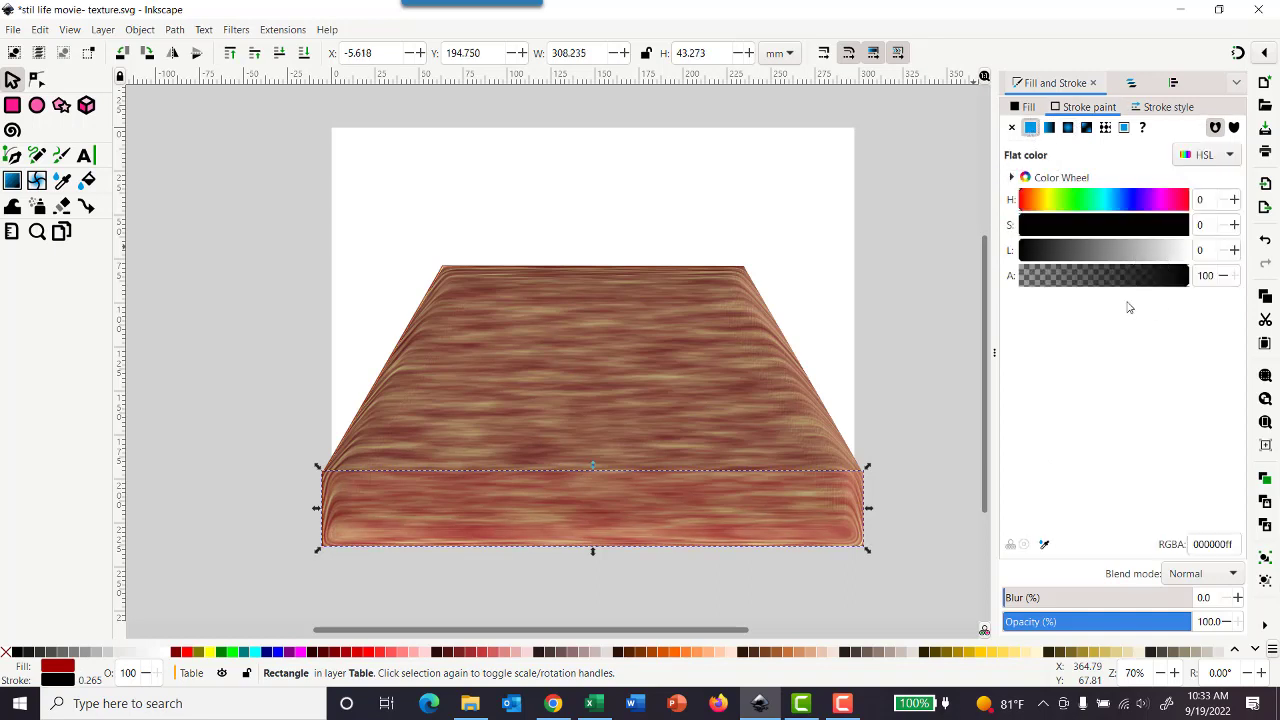
left_click(909, 317)
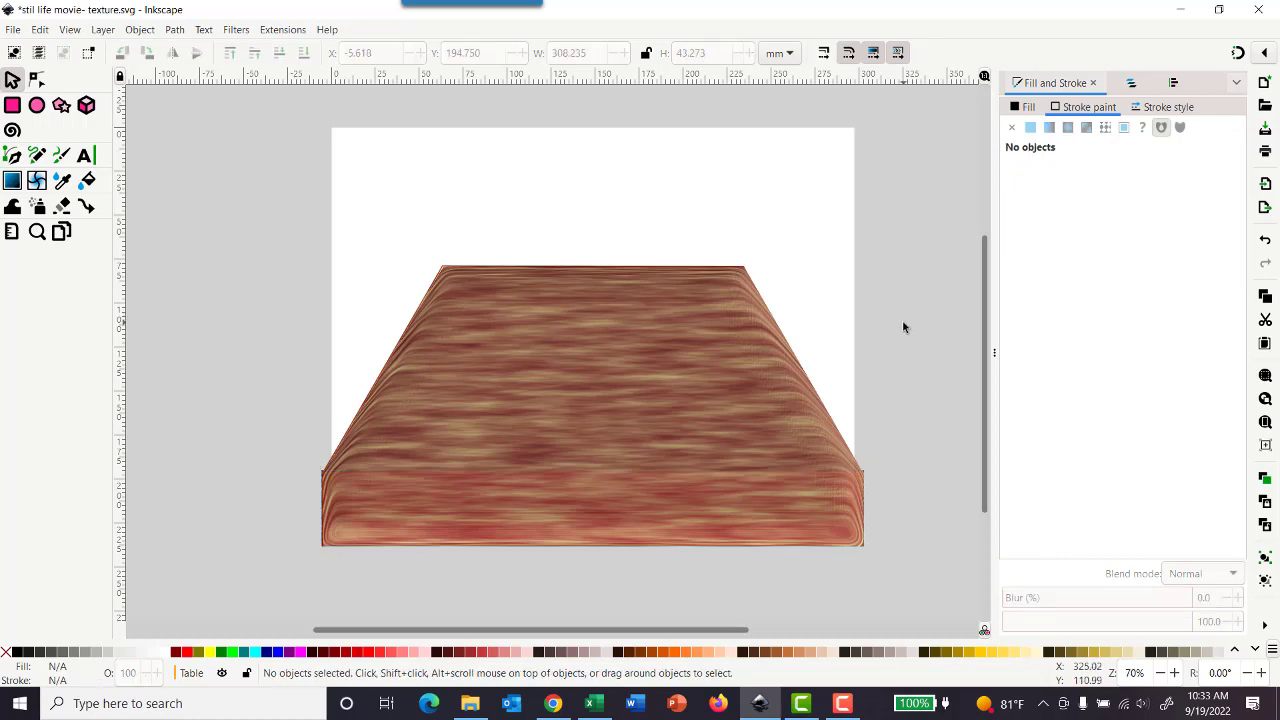
Step: Select the table's front rectangle and set its blur to 15%
left_click(840, 497)
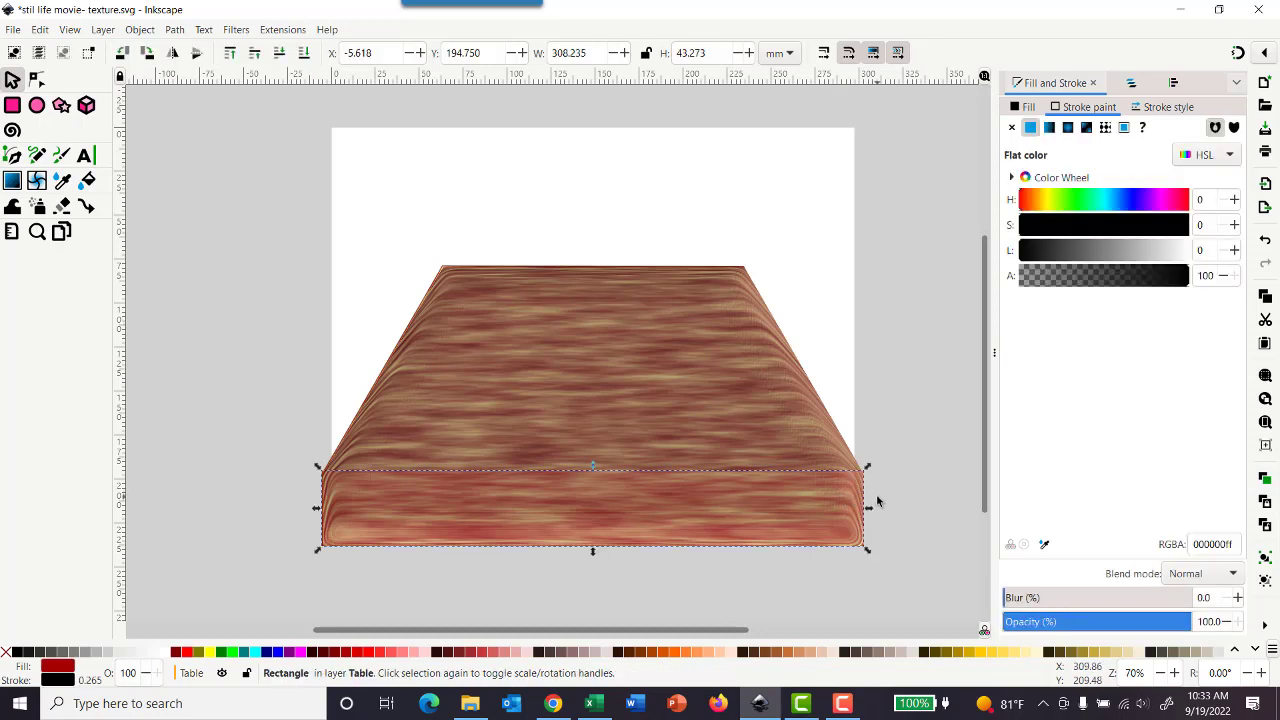
left_click(928, 468)
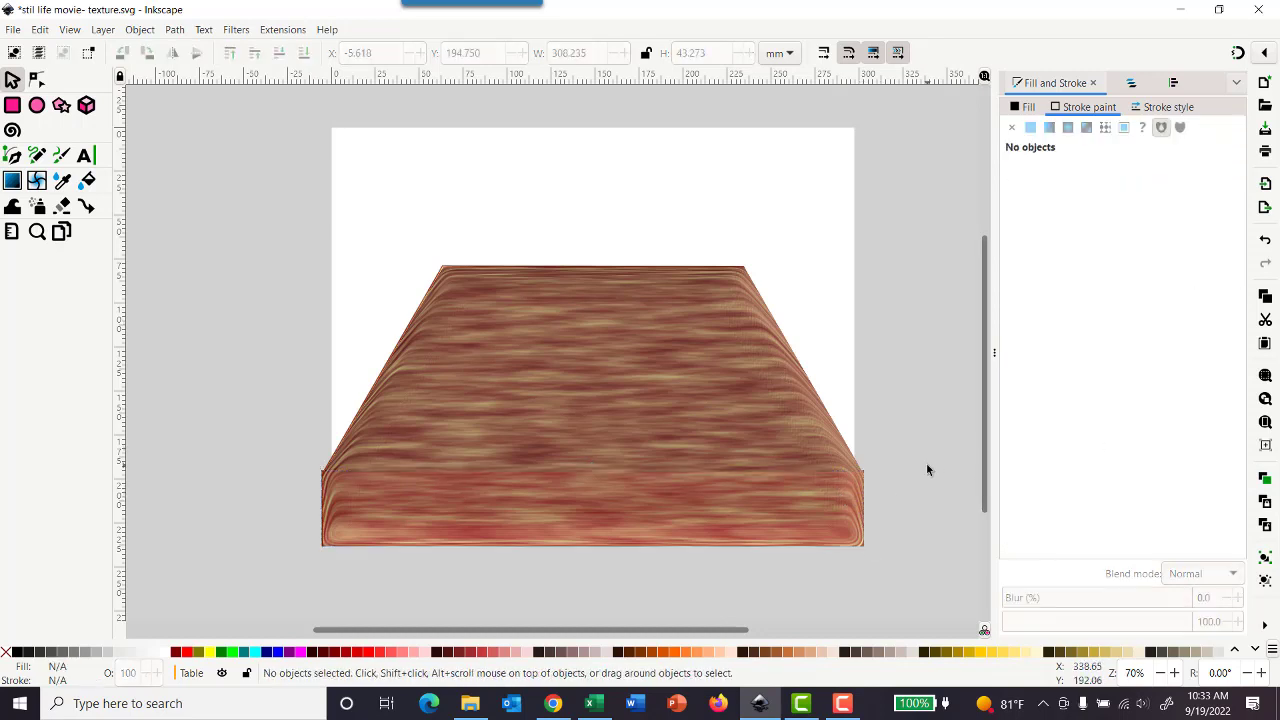
left_click(751, 508)
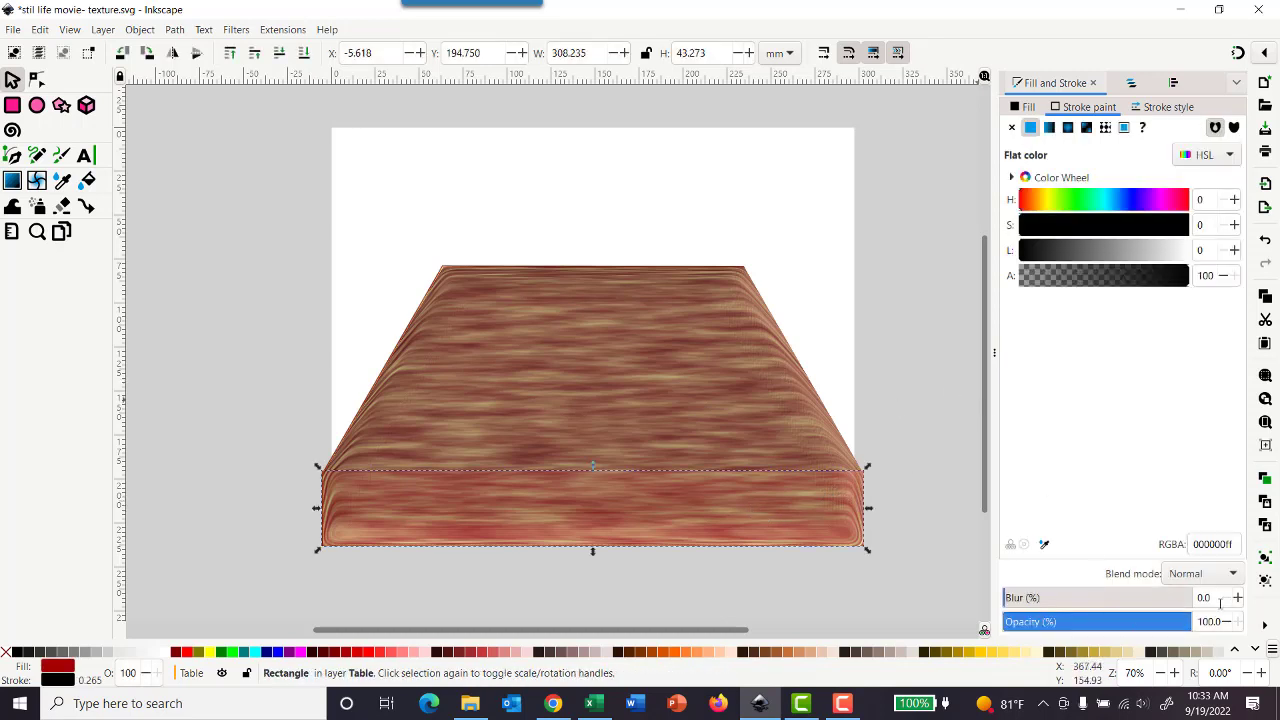
left_click(1238, 598)
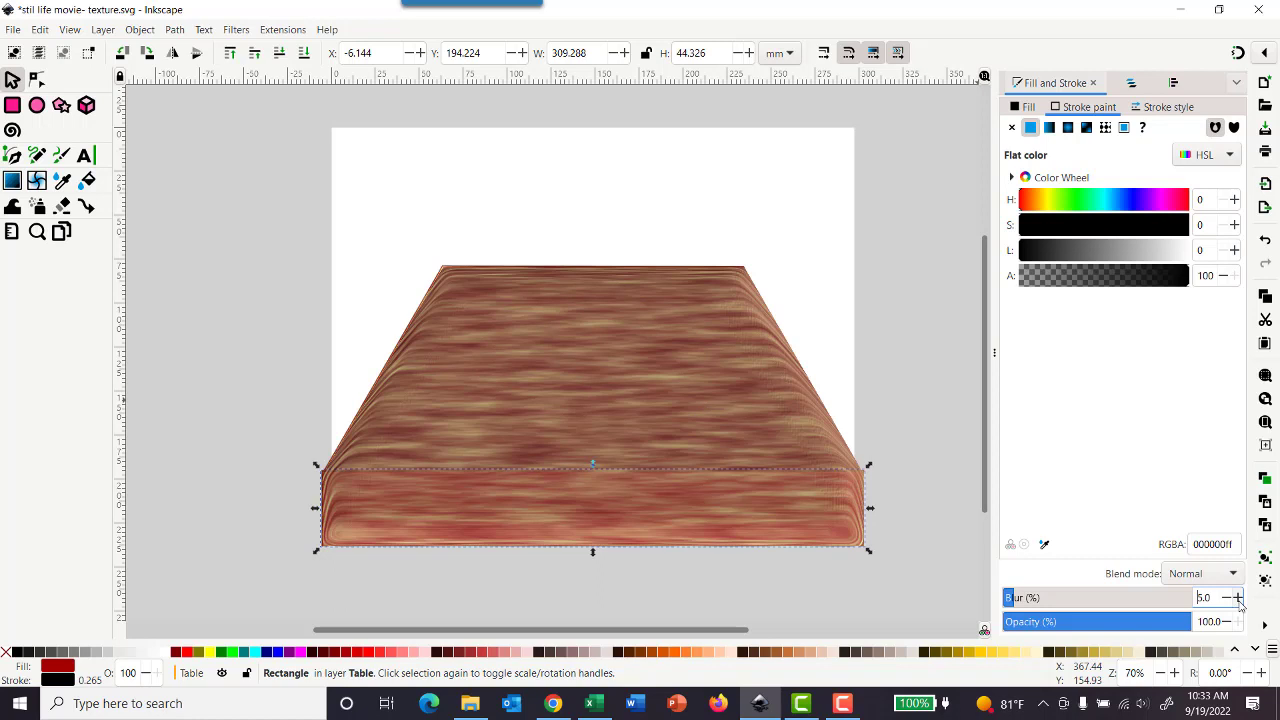
left_click(1238, 598)
left_click(1238, 598)
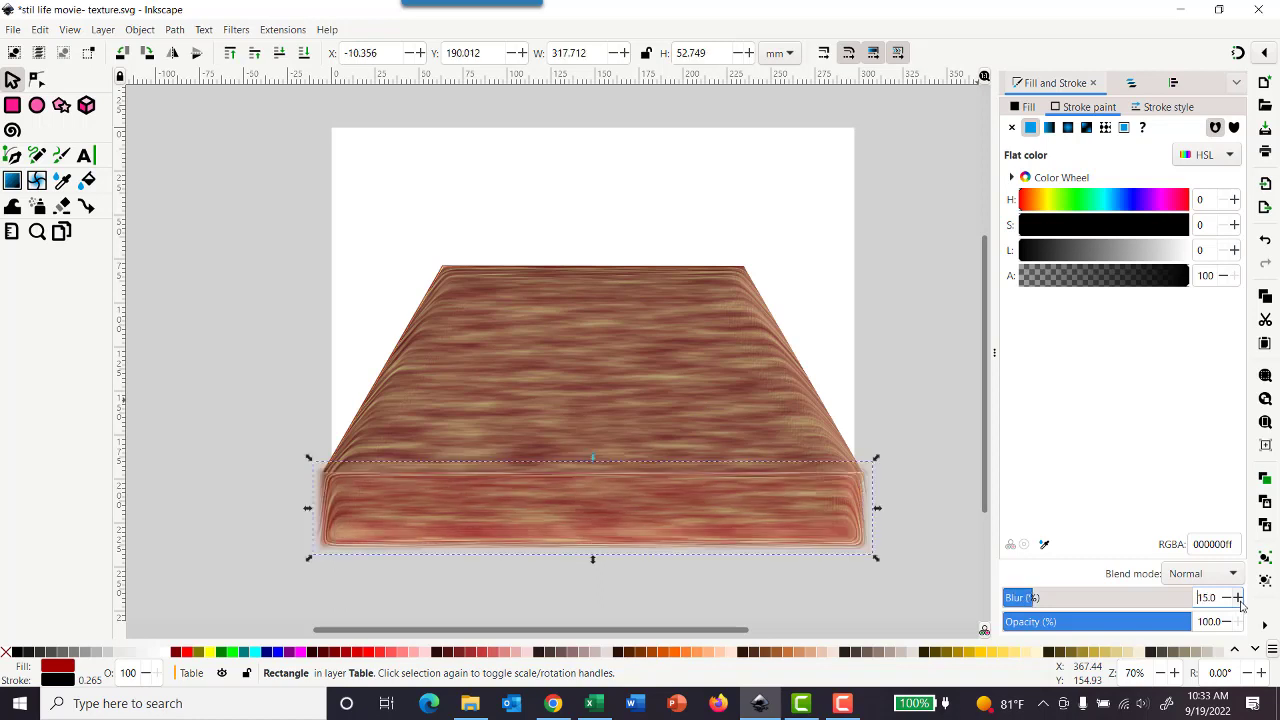
Step: Hide, lock and collapse the Table layer, and select, show and unlock the table cloth layer
left_click(924, 485)
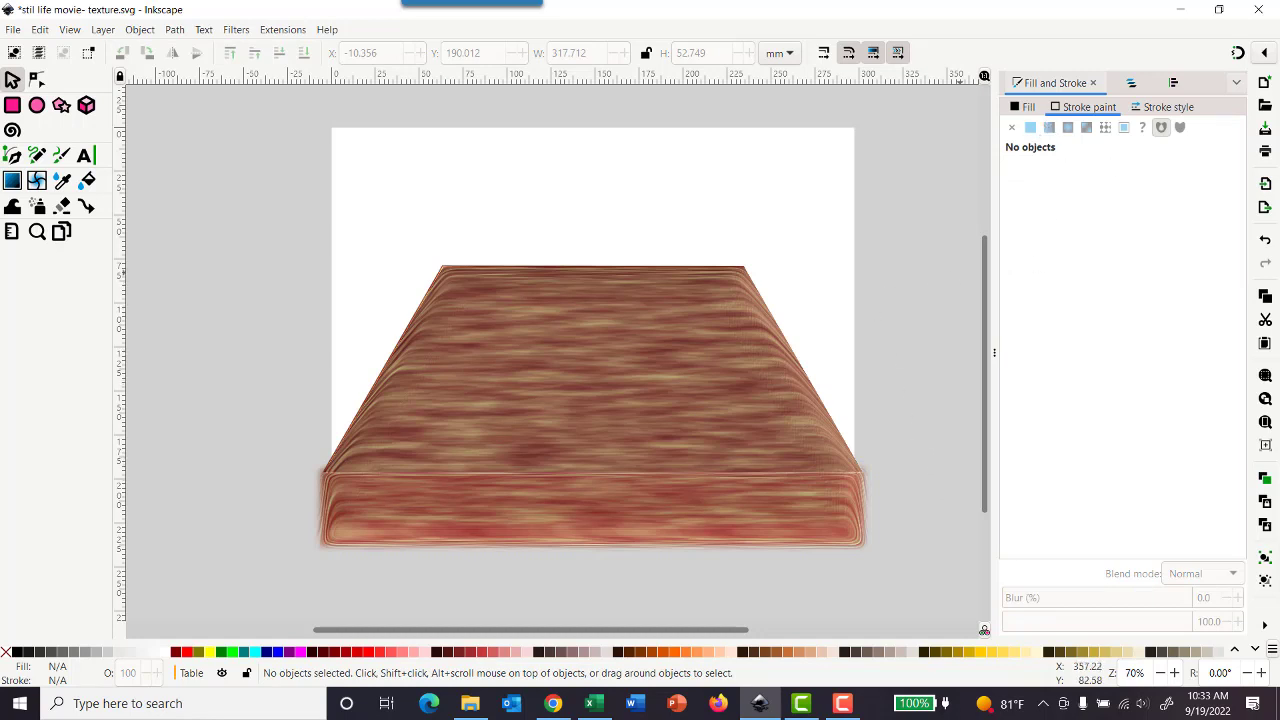
left_click(1131, 83)
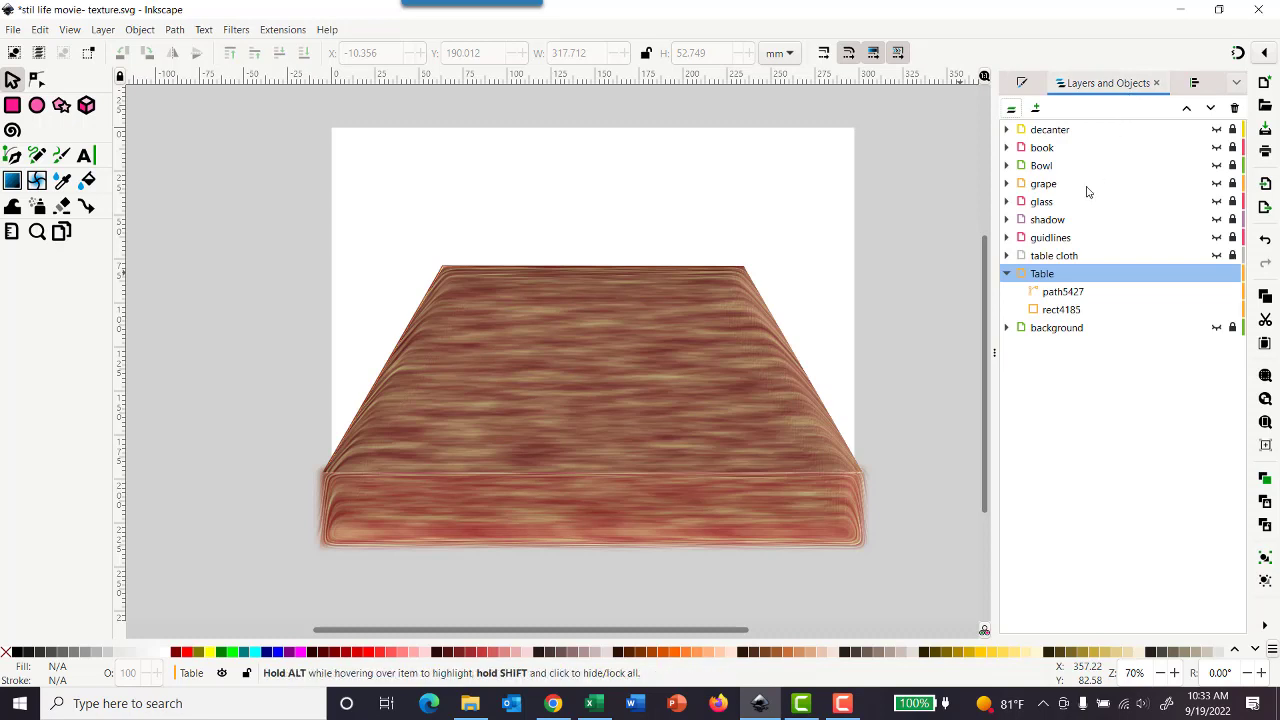
left_click(1216, 273)
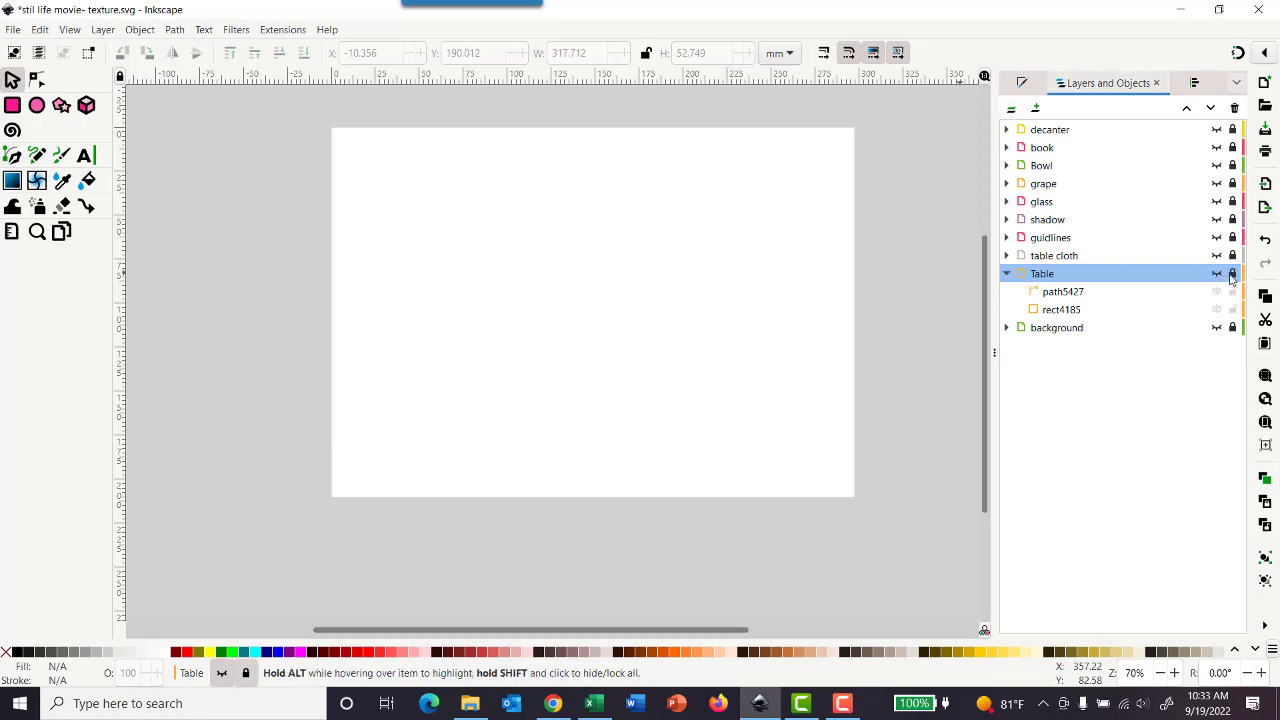
left_click(1006, 273)
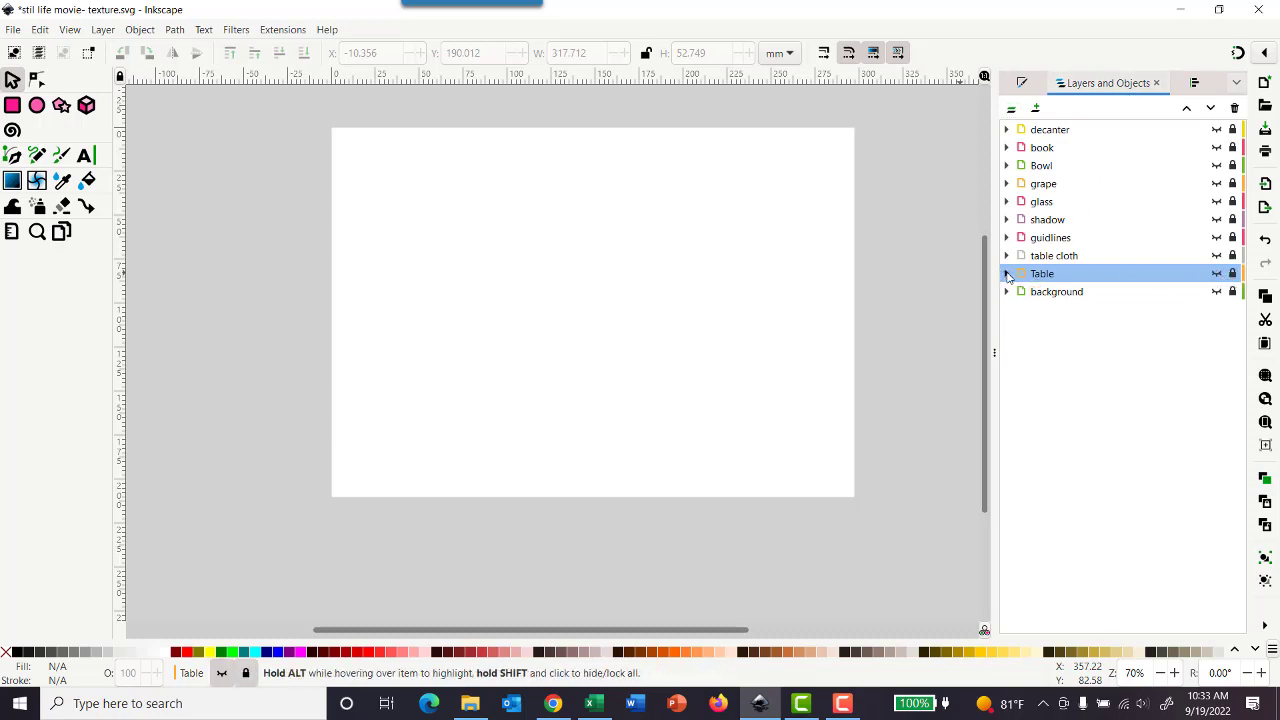
left_click(1045, 256)
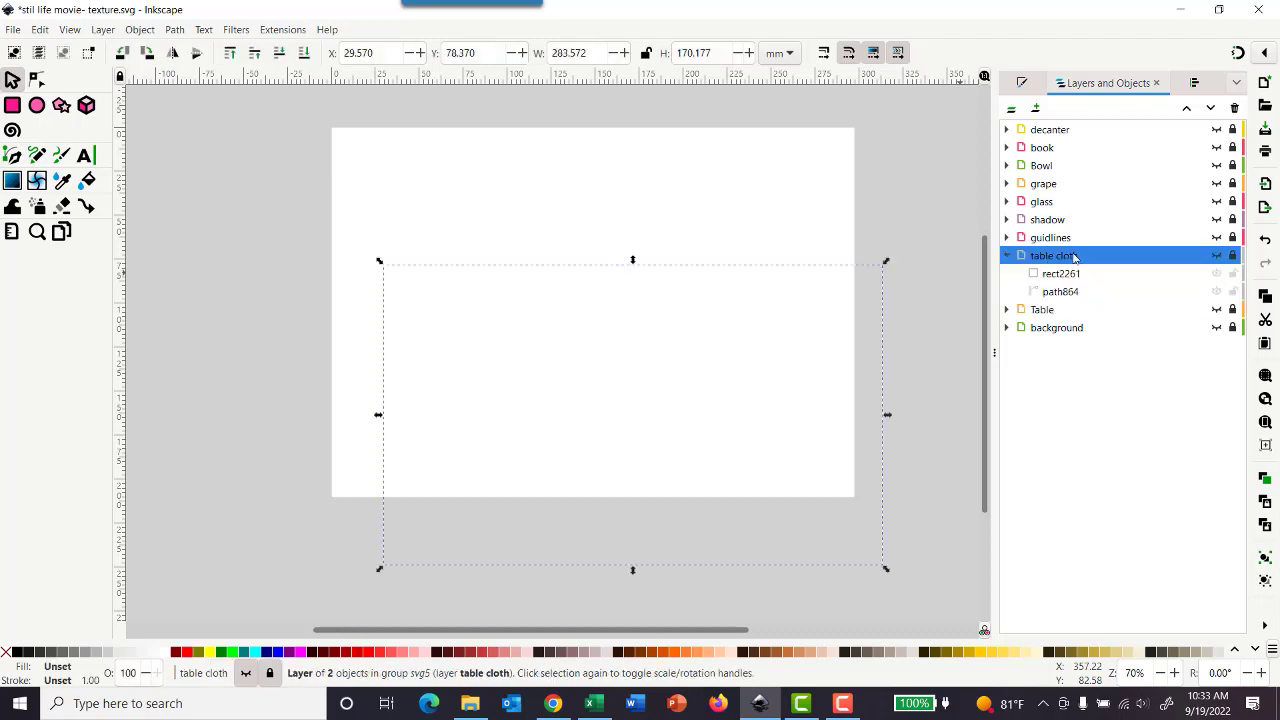
left_click(1215, 257)
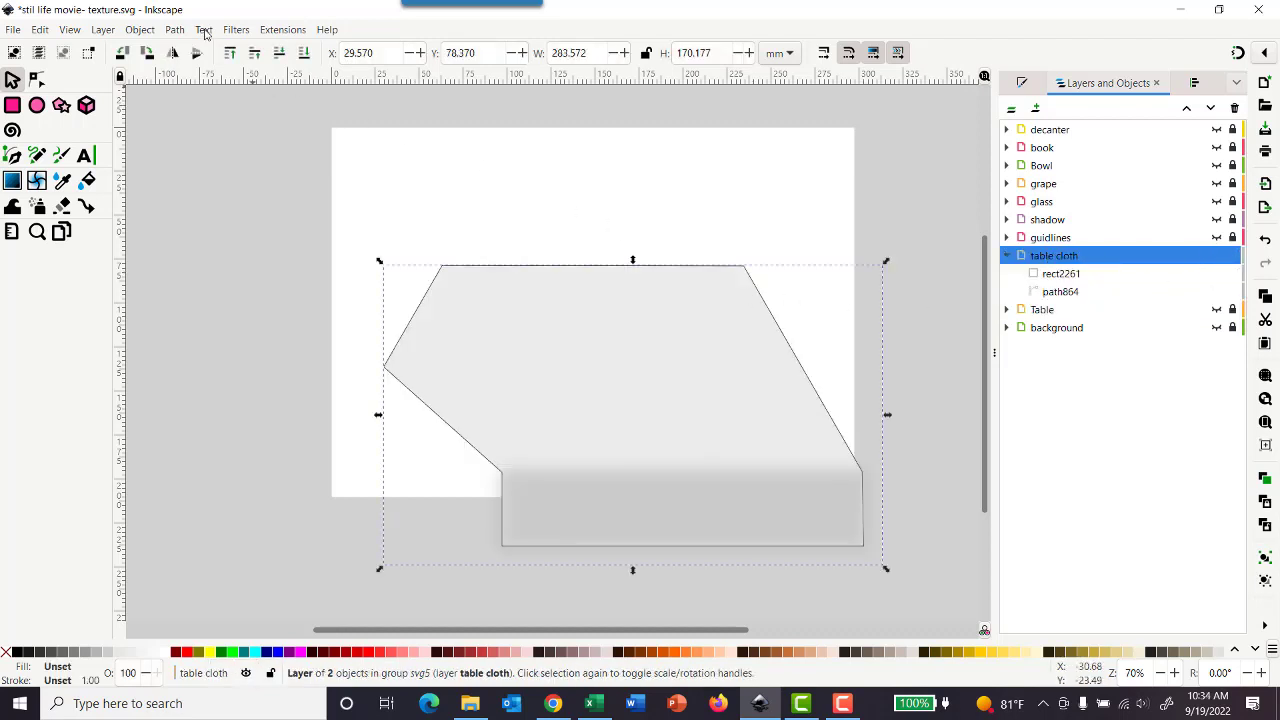
Step: Try the Frost overlay filter on the table cloth layer and undo it
left_click(237, 30)
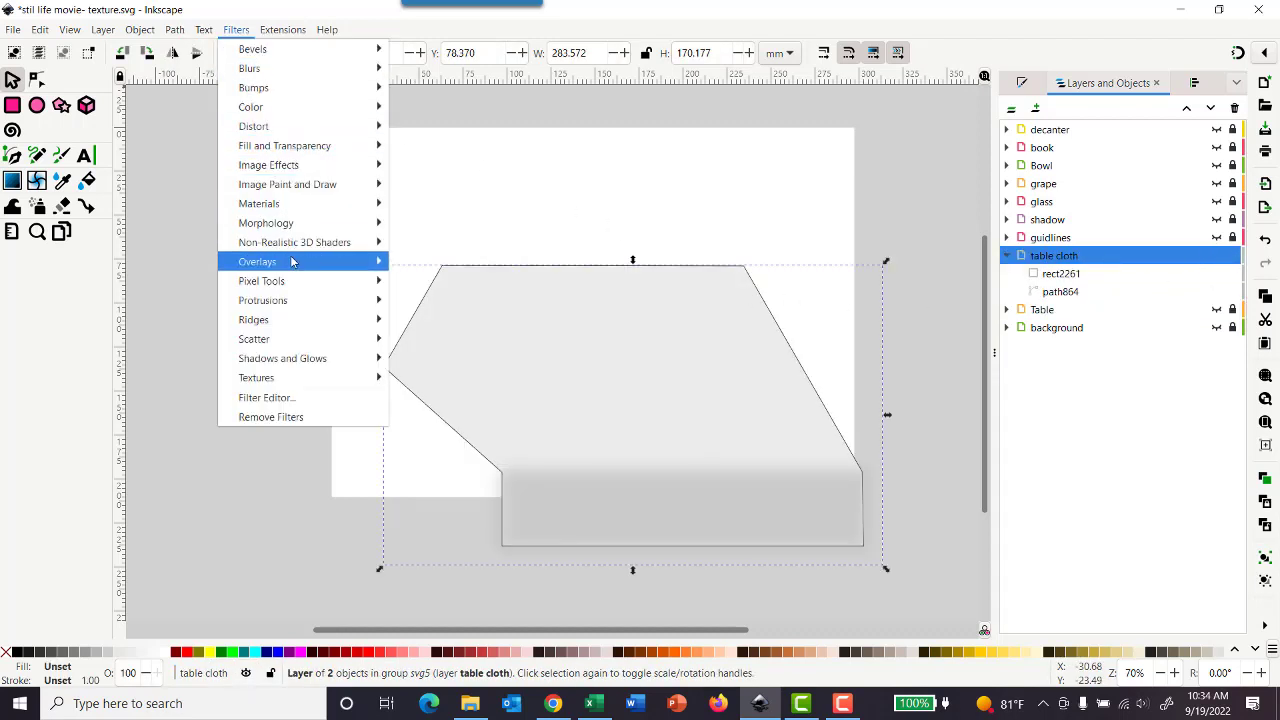
mouse_move(295, 263)
left_click(421, 266)
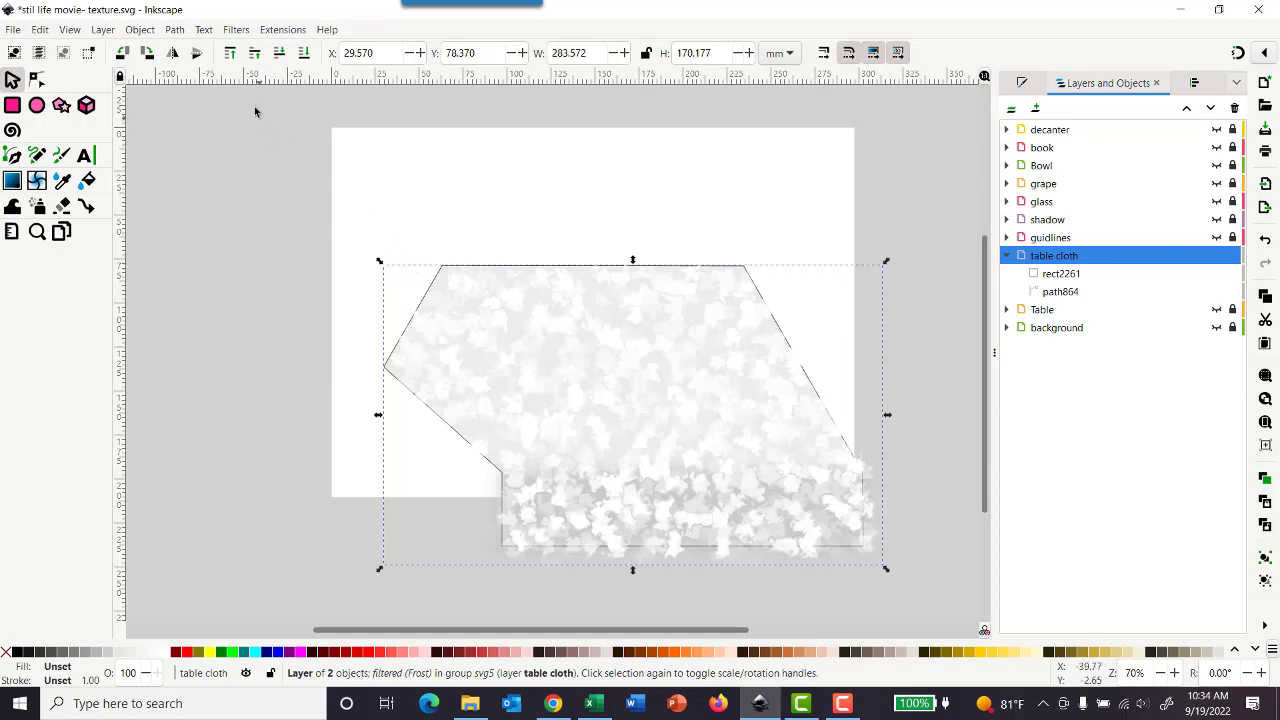
left_click(236, 29)
left_click(240, 30)
key("ctrl+z")
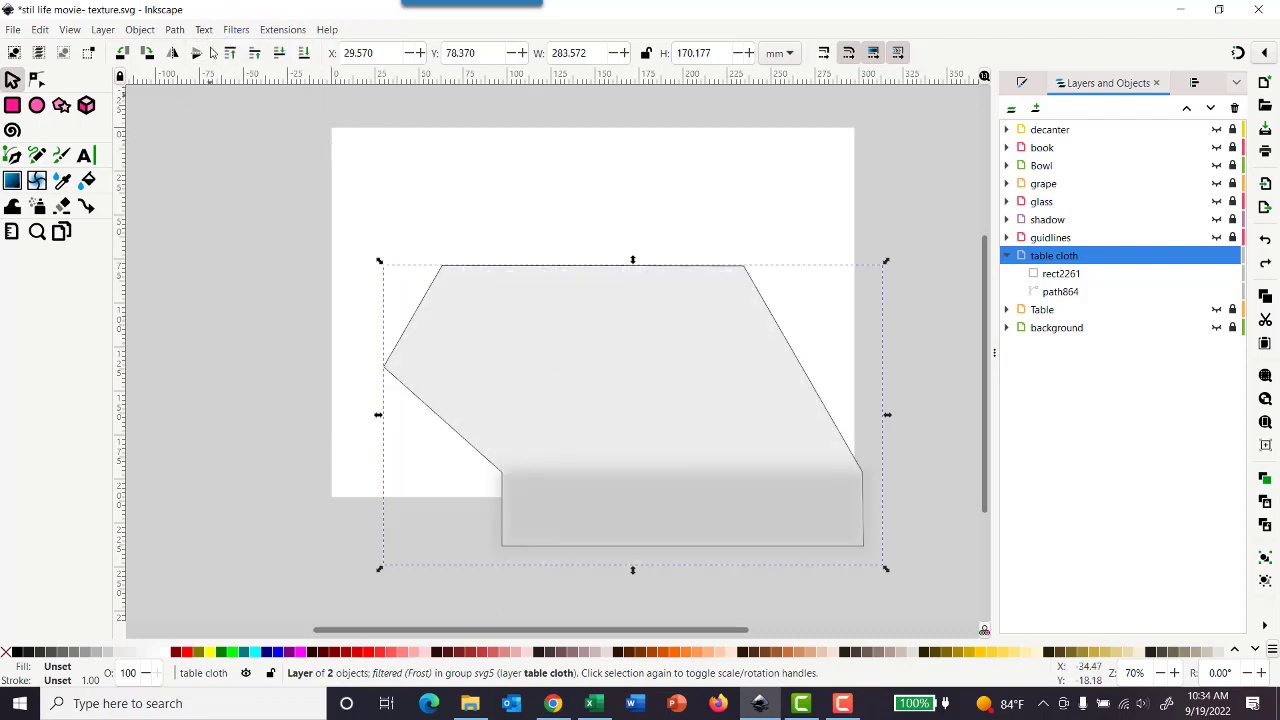
Step: Apply the Cross Noise overlay filter to the table cloth layer
left_click(234, 31)
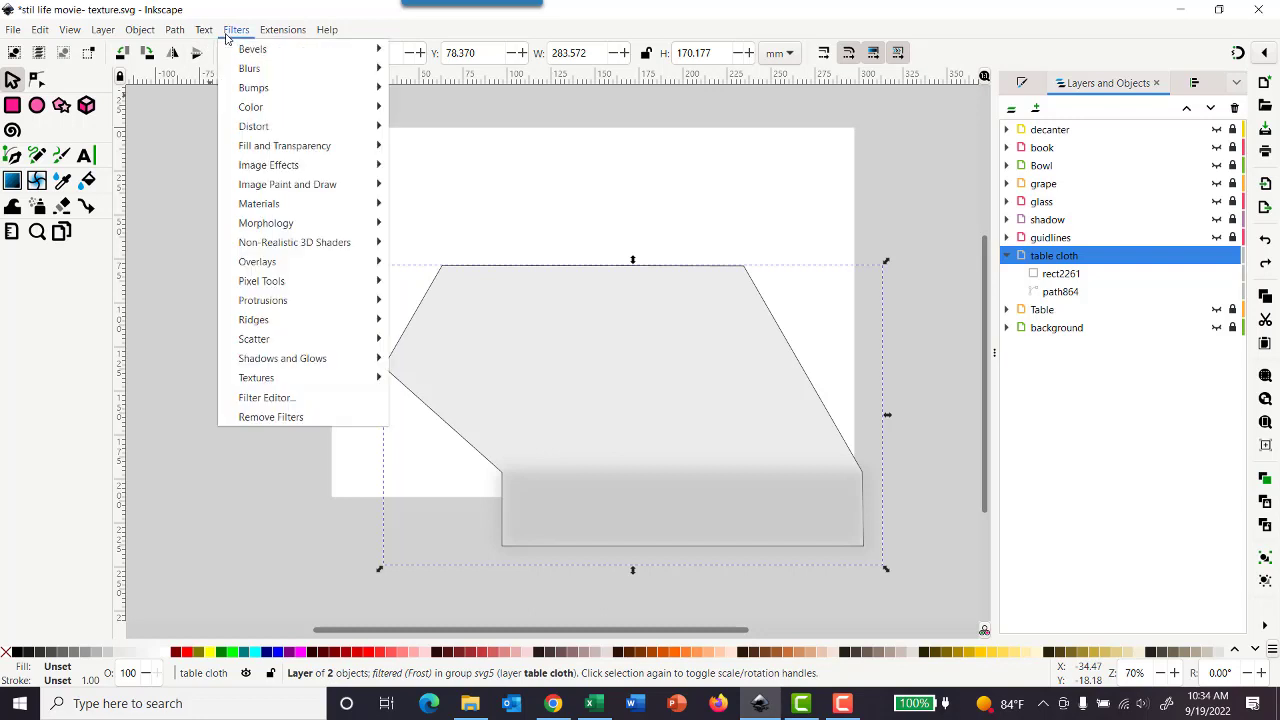
mouse_move(275, 205)
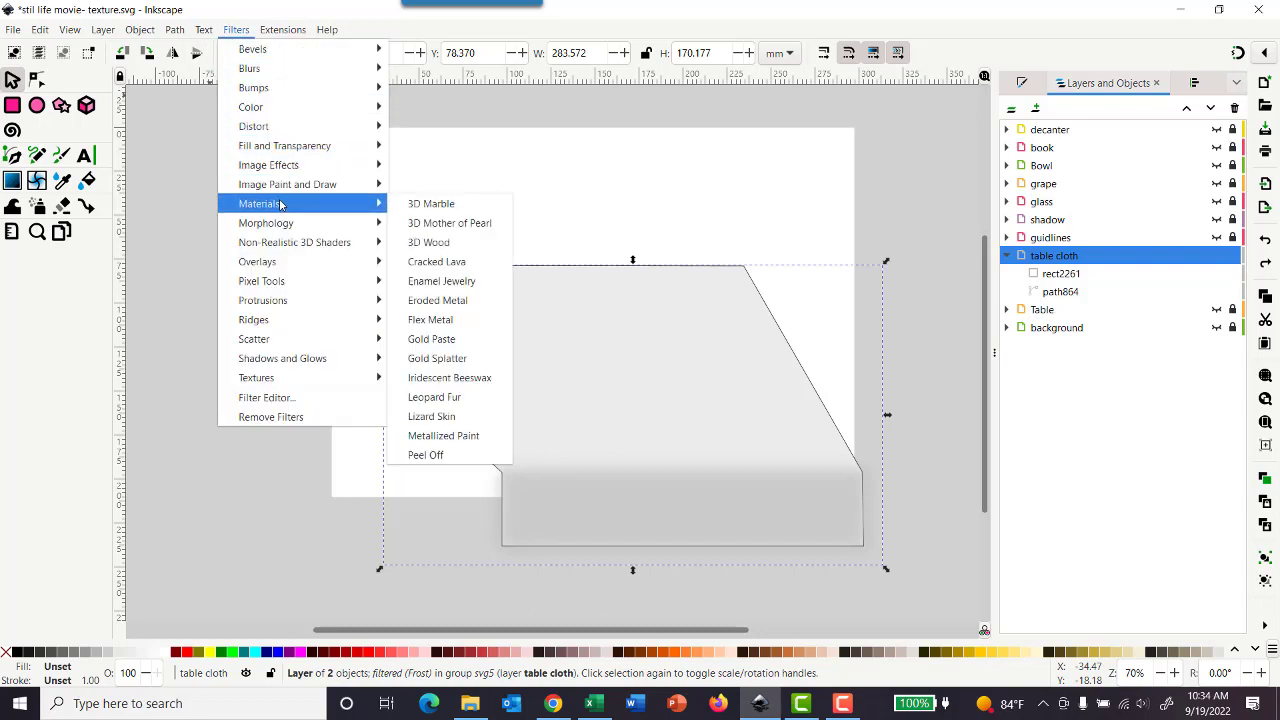
mouse_move(288, 263)
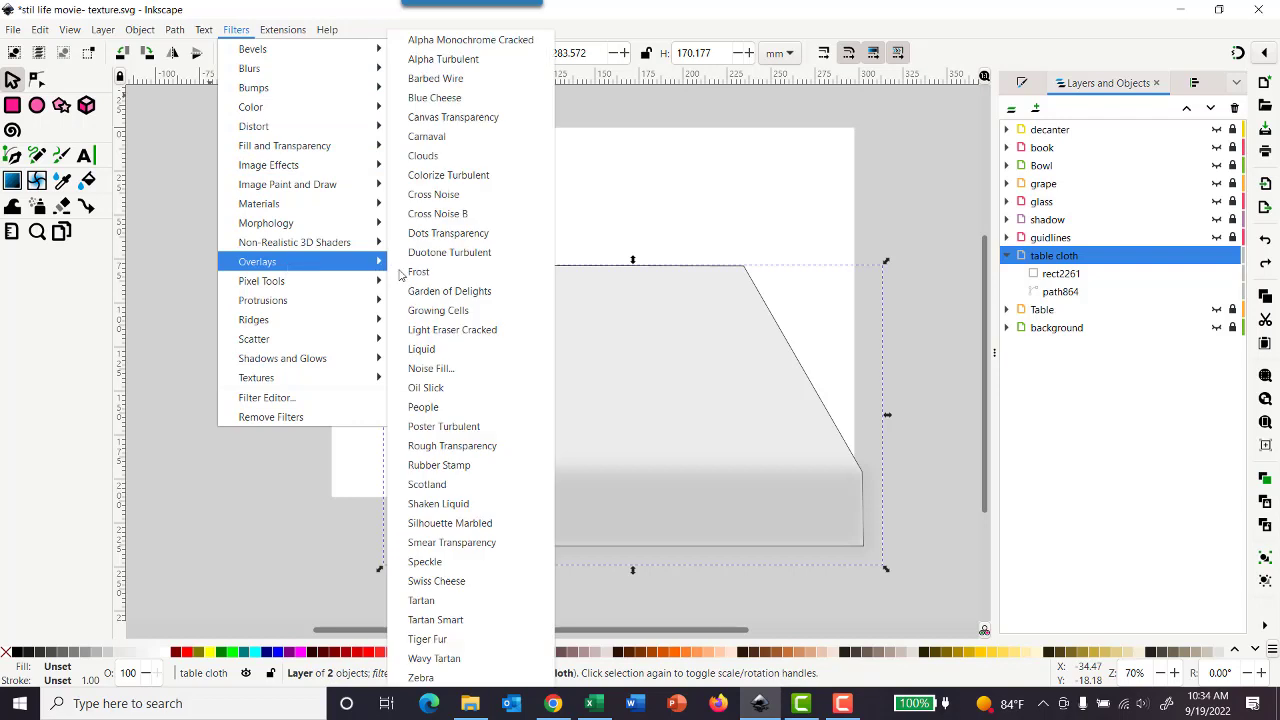
left_click(459, 203)
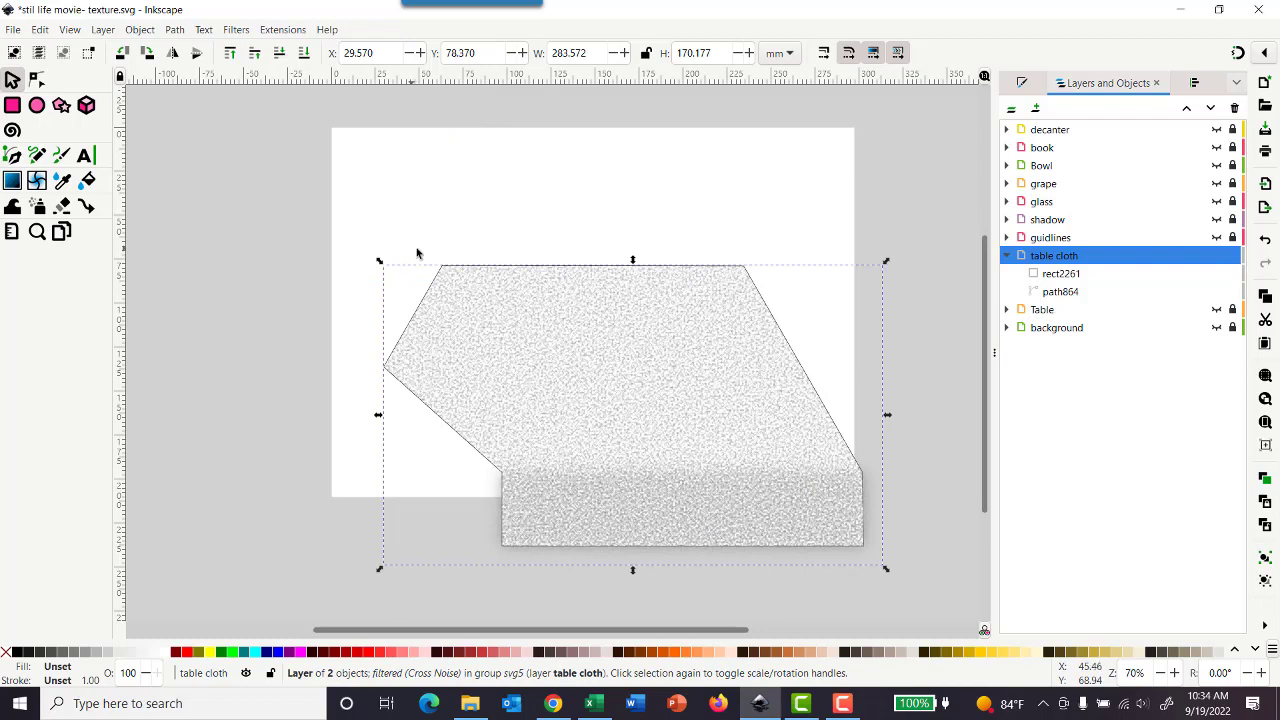
Step: Remove the stroke paint from the table cloth layer's objects and deselect them
left_click(1190, 85)
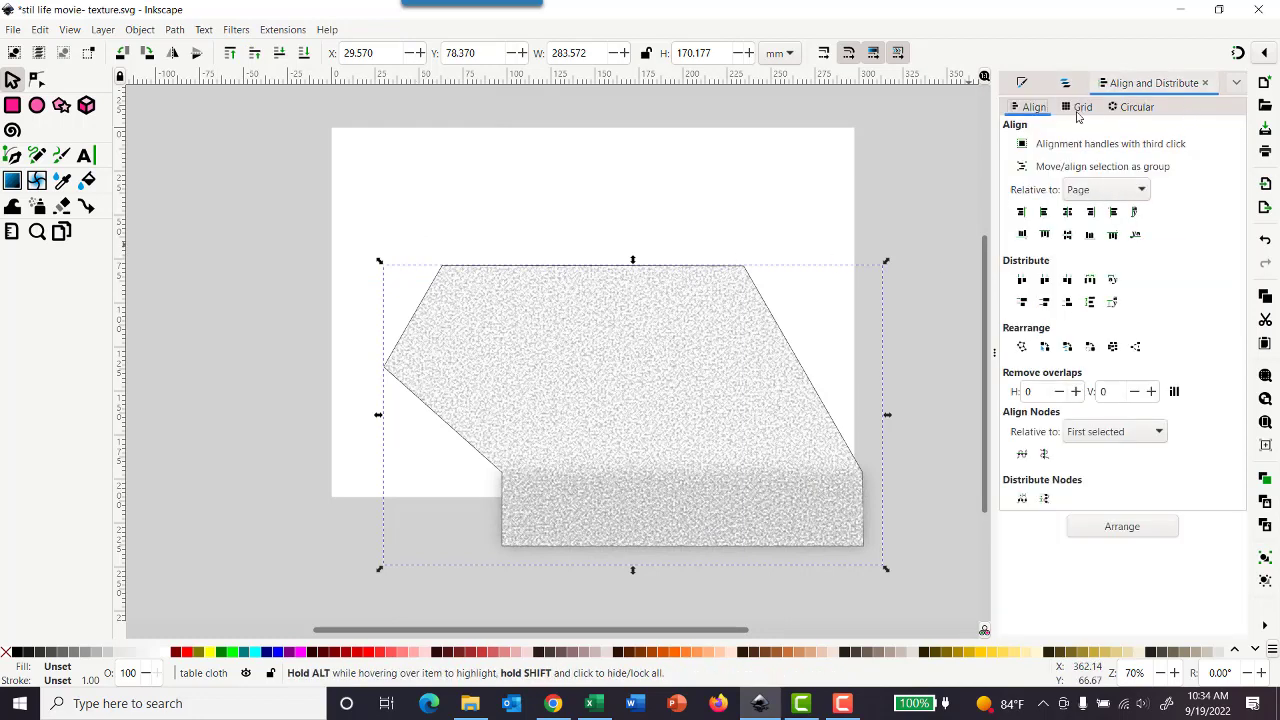
left_click(1023, 84)
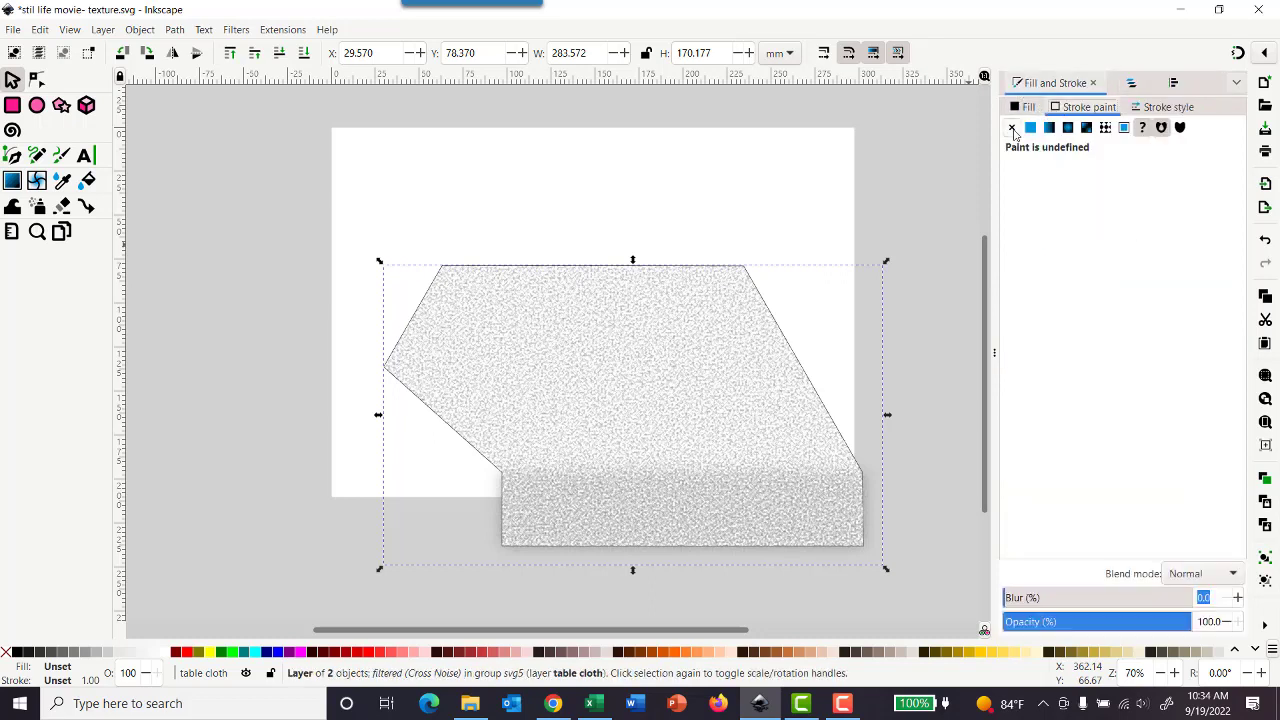
left_click(1012, 128)
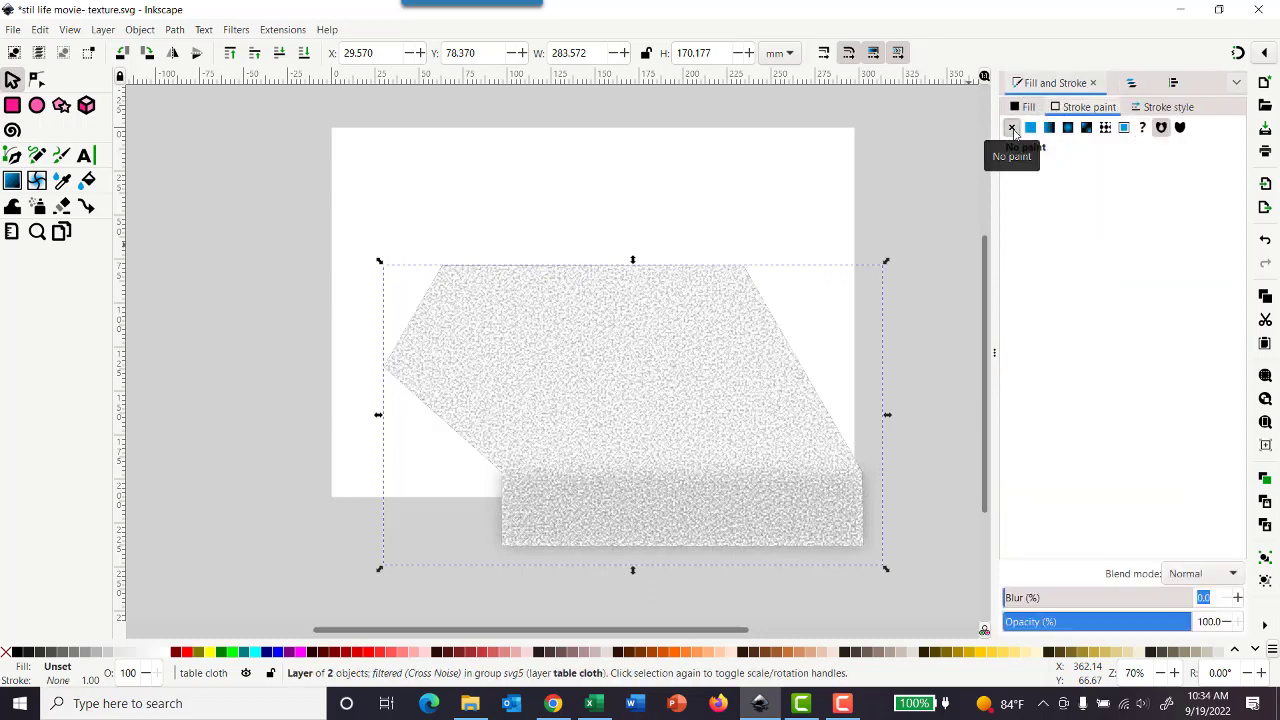
left_click(965, 187)
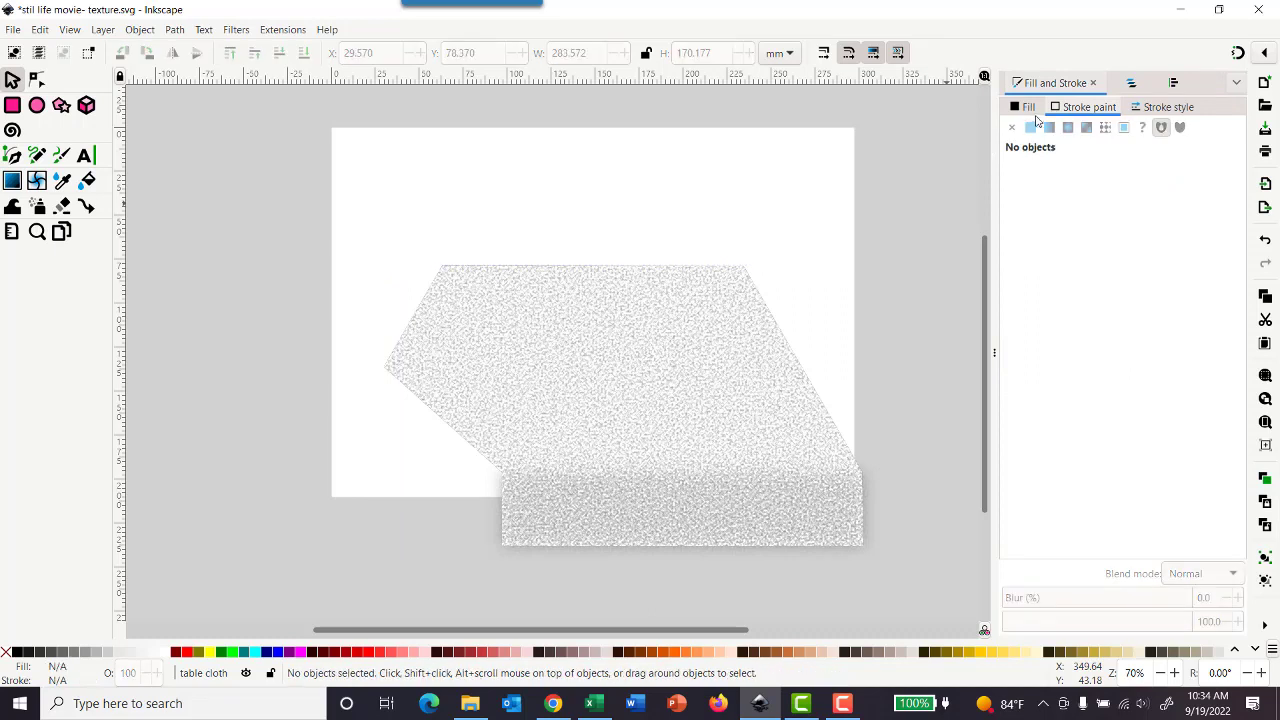
Step: Hide, lock and collapse the table cloth layer
left_click(1133, 84)
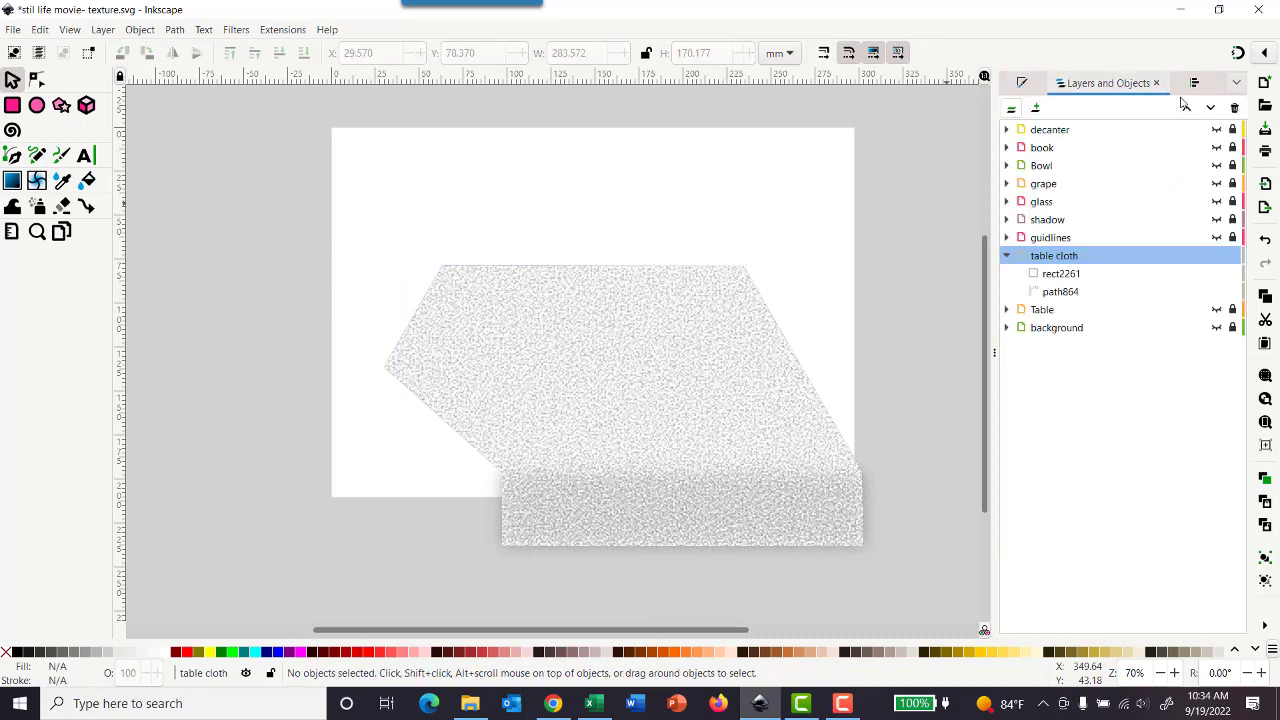
left_click(1216, 256)
left_click(1233, 256)
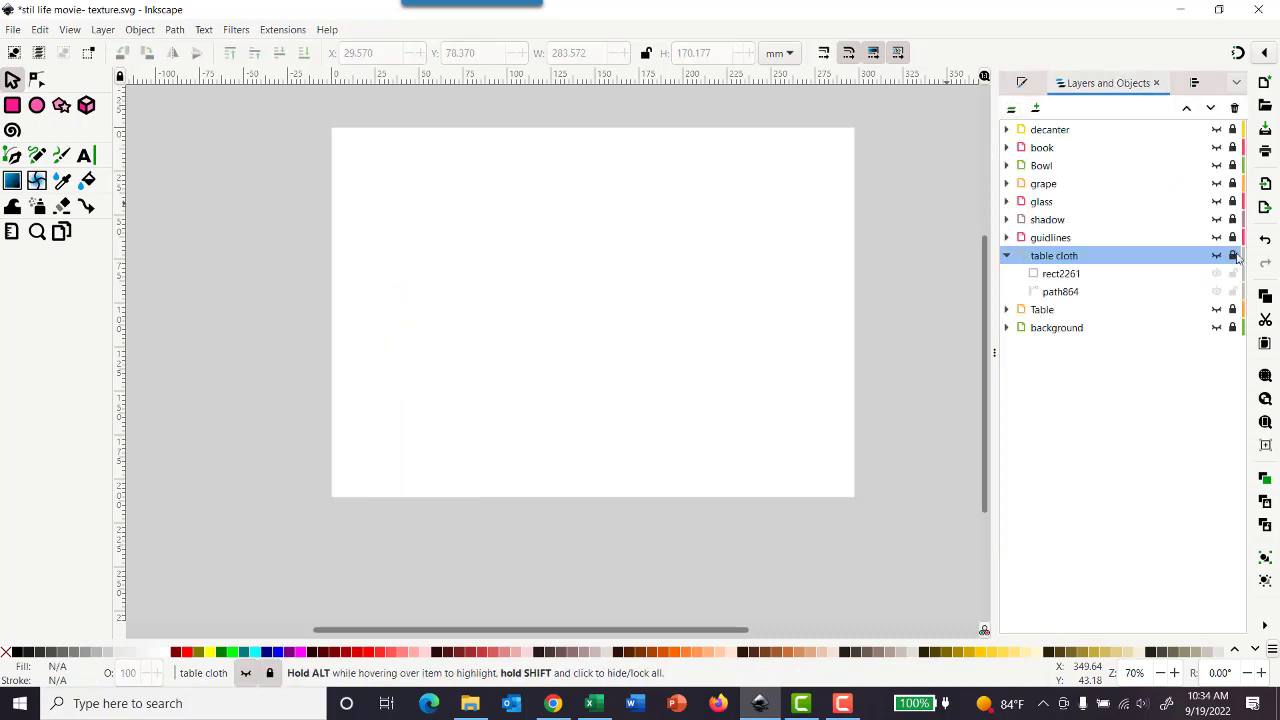
left_click(1007, 256)
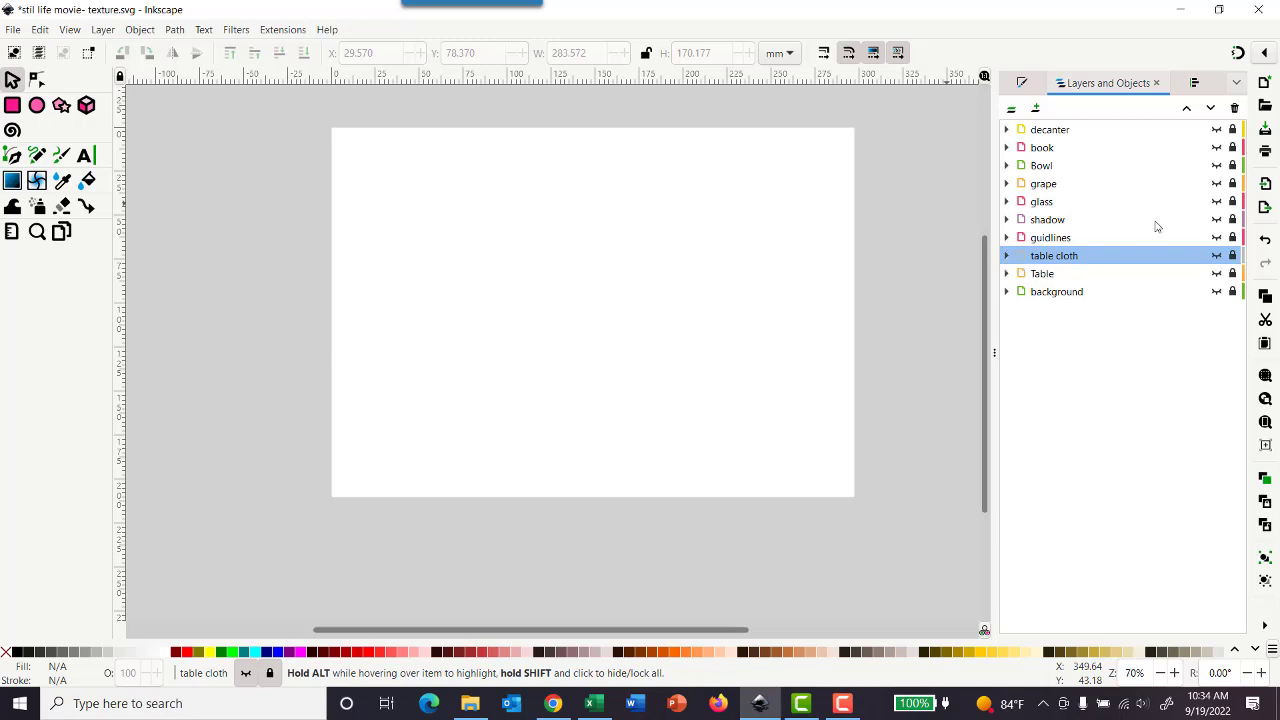
Step: Make every layer except guidlines visible, and save the document
left_click(1217, 130)
left_click(1217, 148)
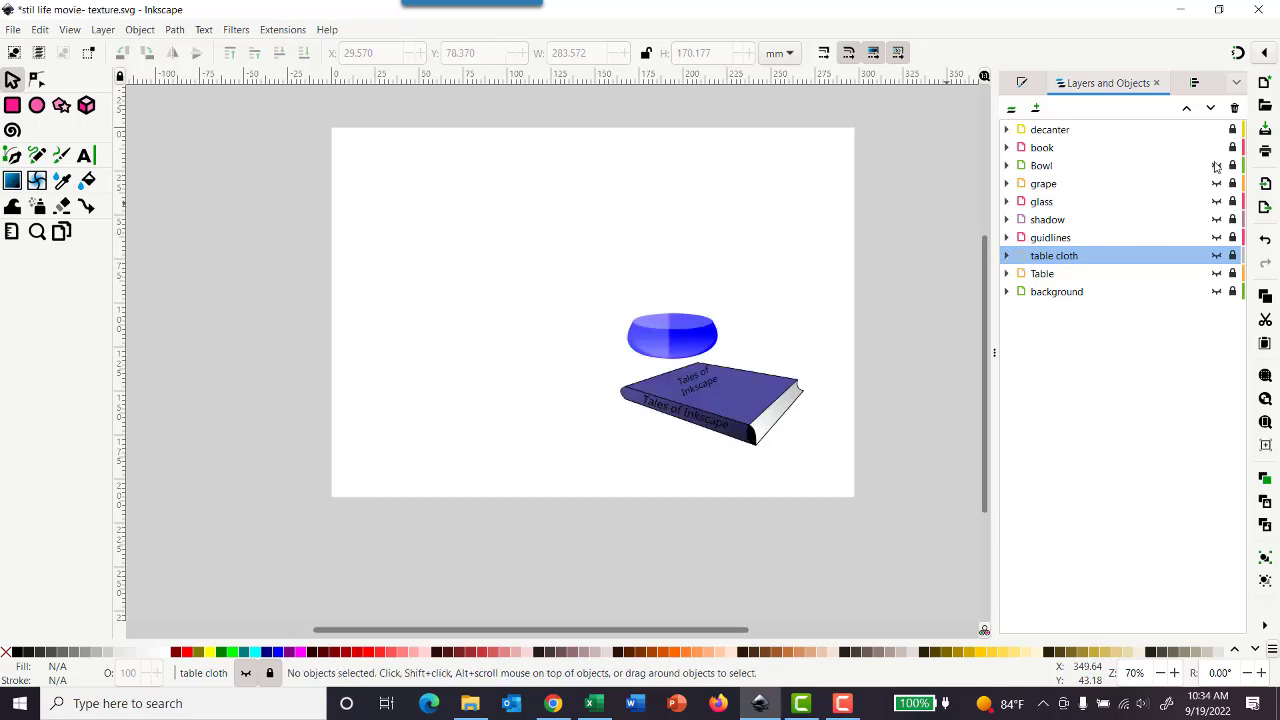
left_click(1217, 166)
left_click(1217, 184)
left_click(1217, 202)
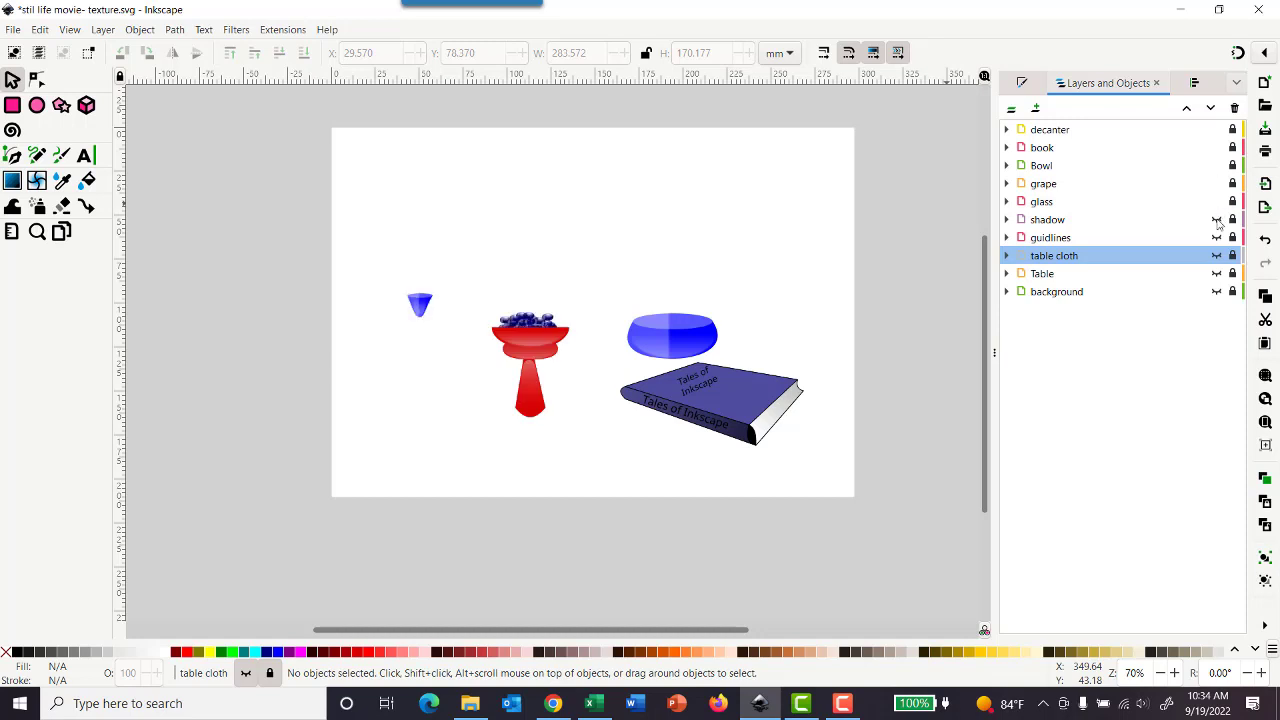
left_click(1217, 220)
left_click(1217, 256)
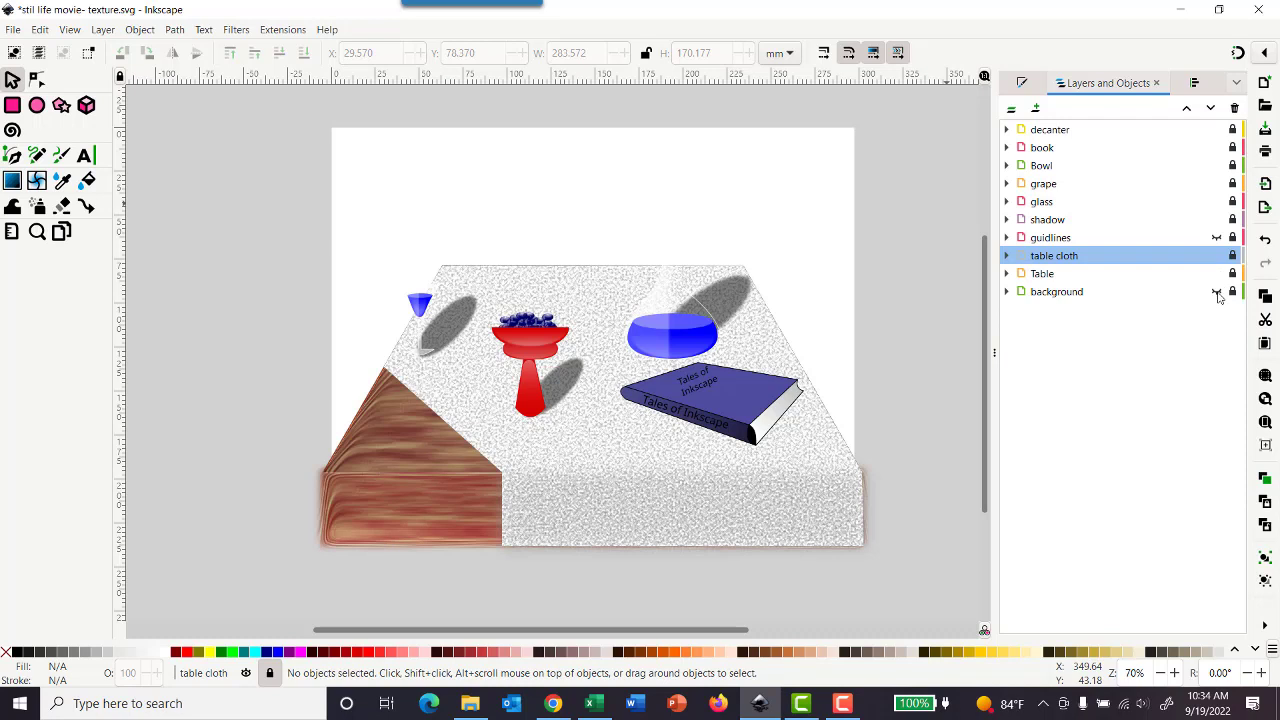
left_click(1217, 293)
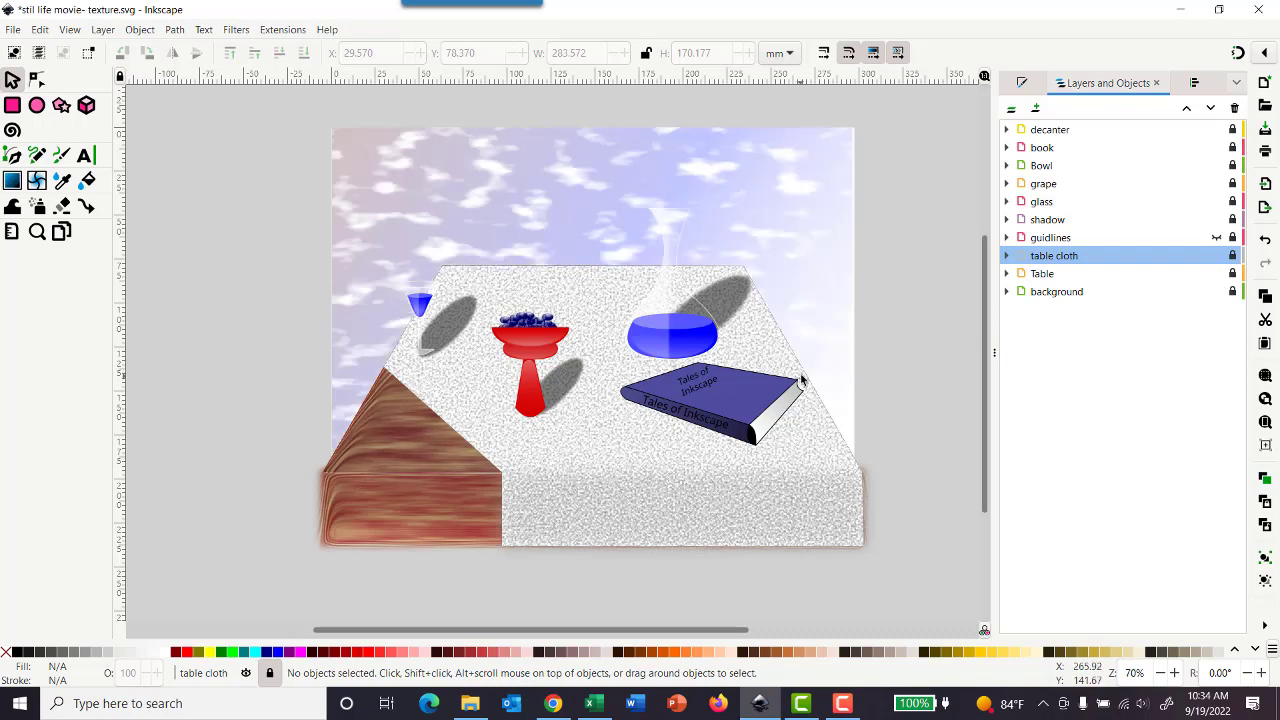
left_click(9, 32)
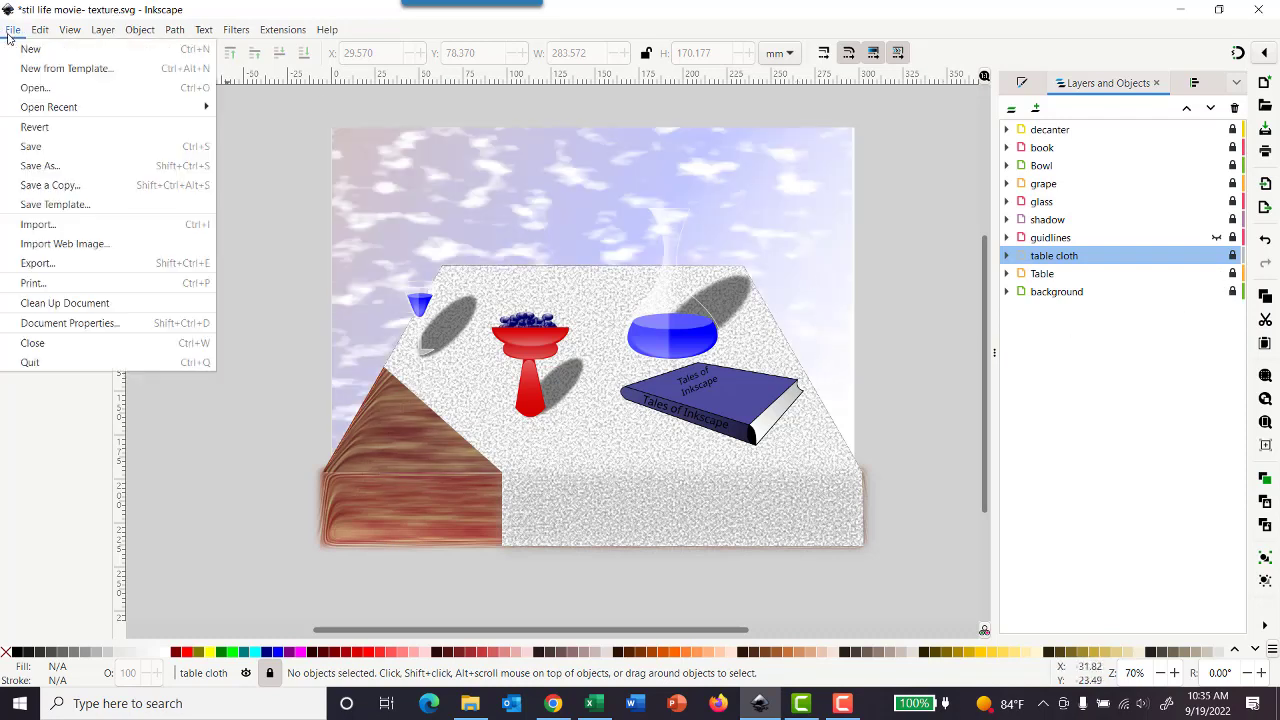
left_click(50, 147)
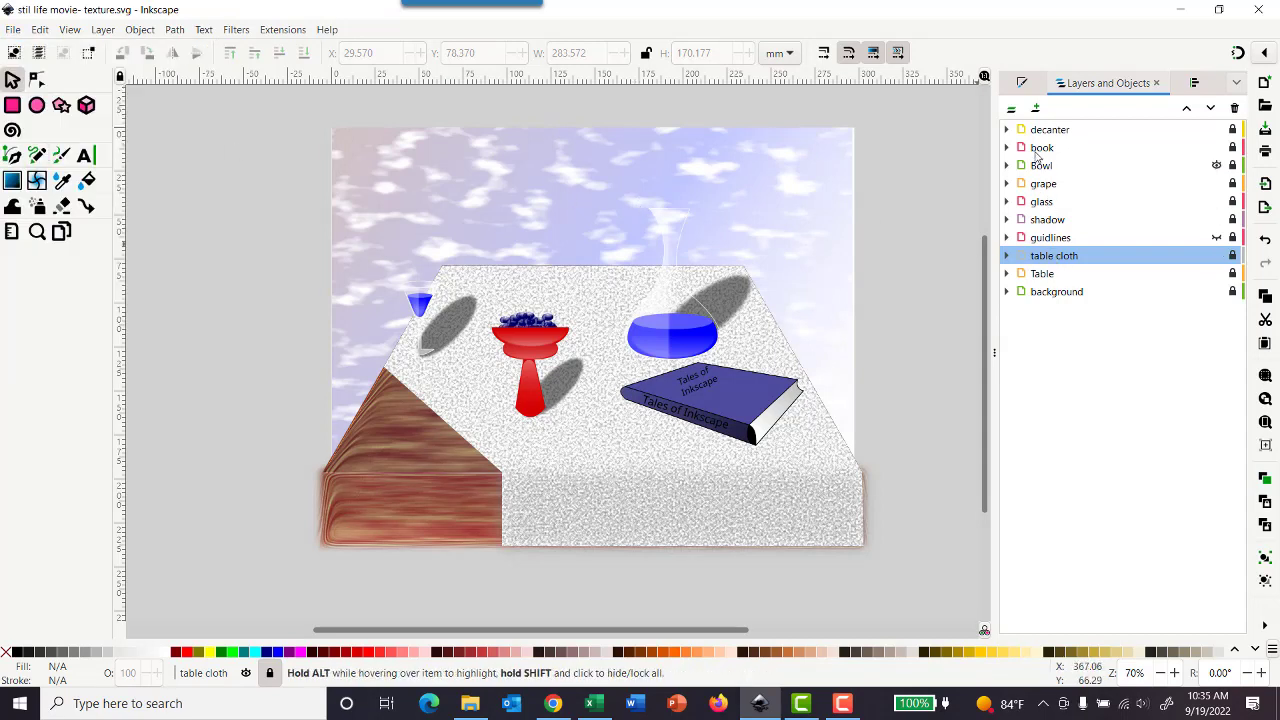
Step: Expand the decanter layer to list its paths and select the layer
left_click(1006, 129)
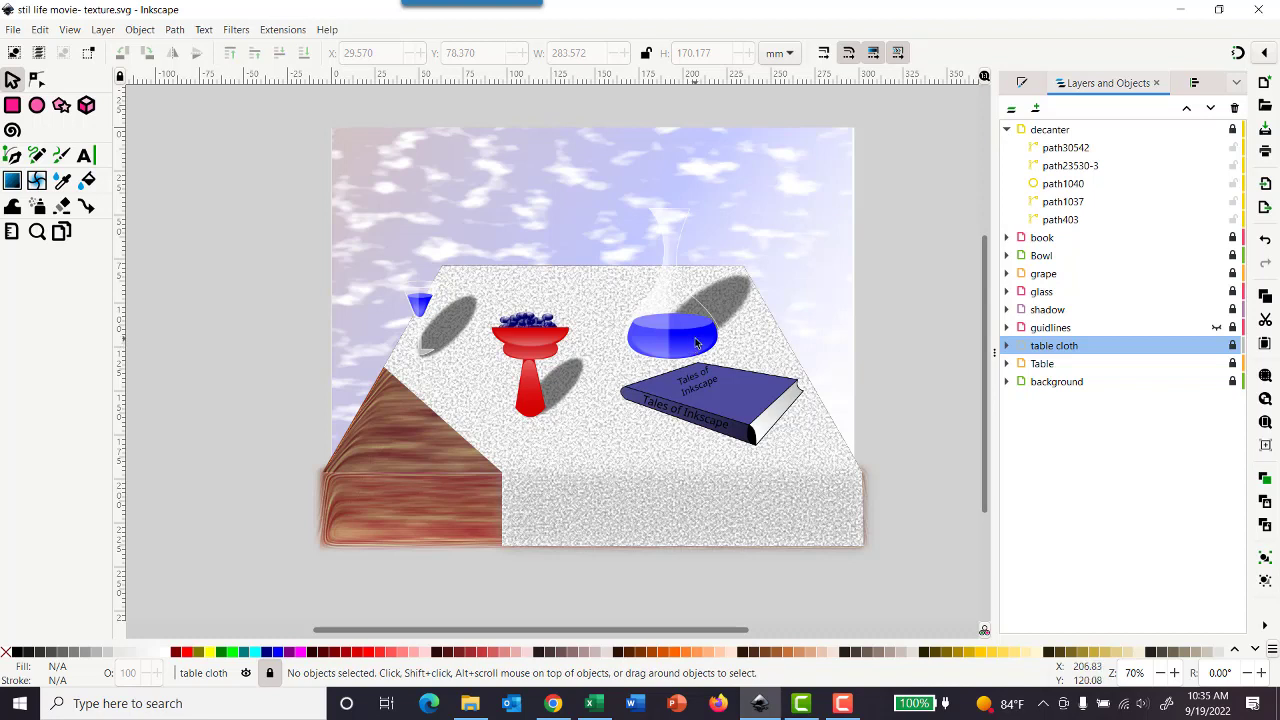
left_click(1055, 133)
left_click_drag(702, 335, 726, 304)
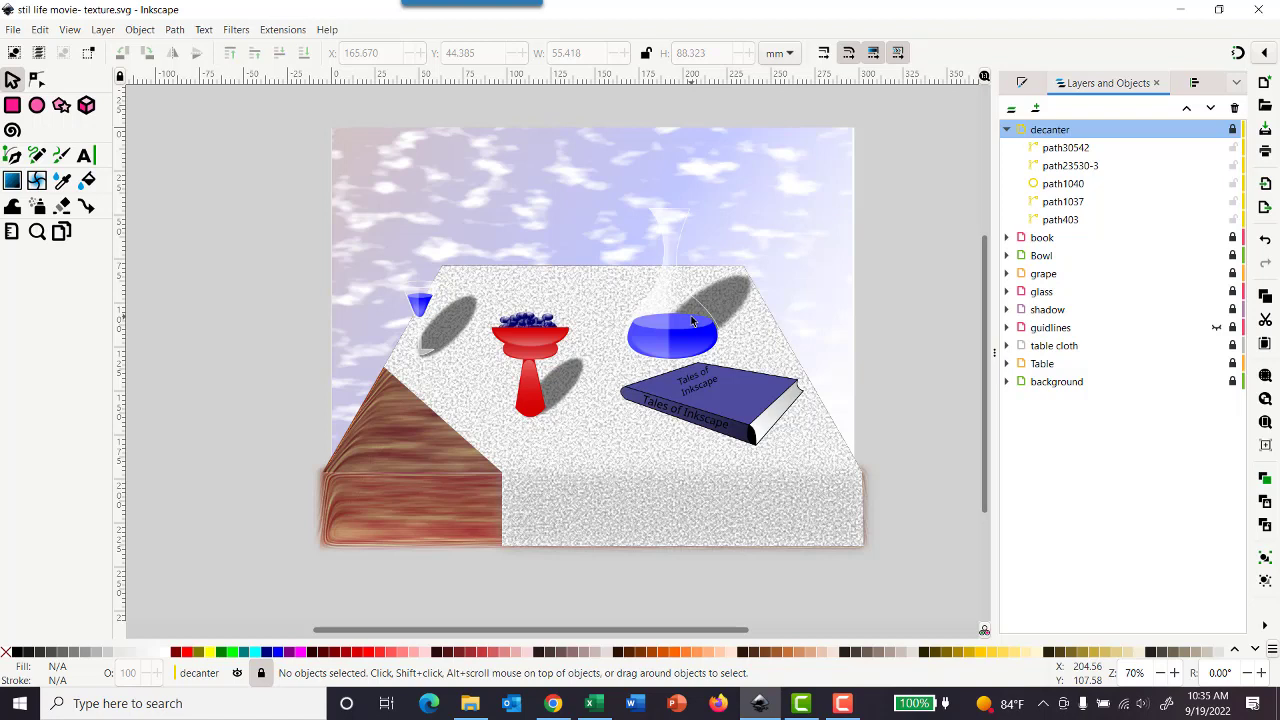
Step: Unlock the decanter layer, try moving its glass body to about X 216 mm, Y 11 mm, undo the move and relock the layer
left_click(1232, 129)
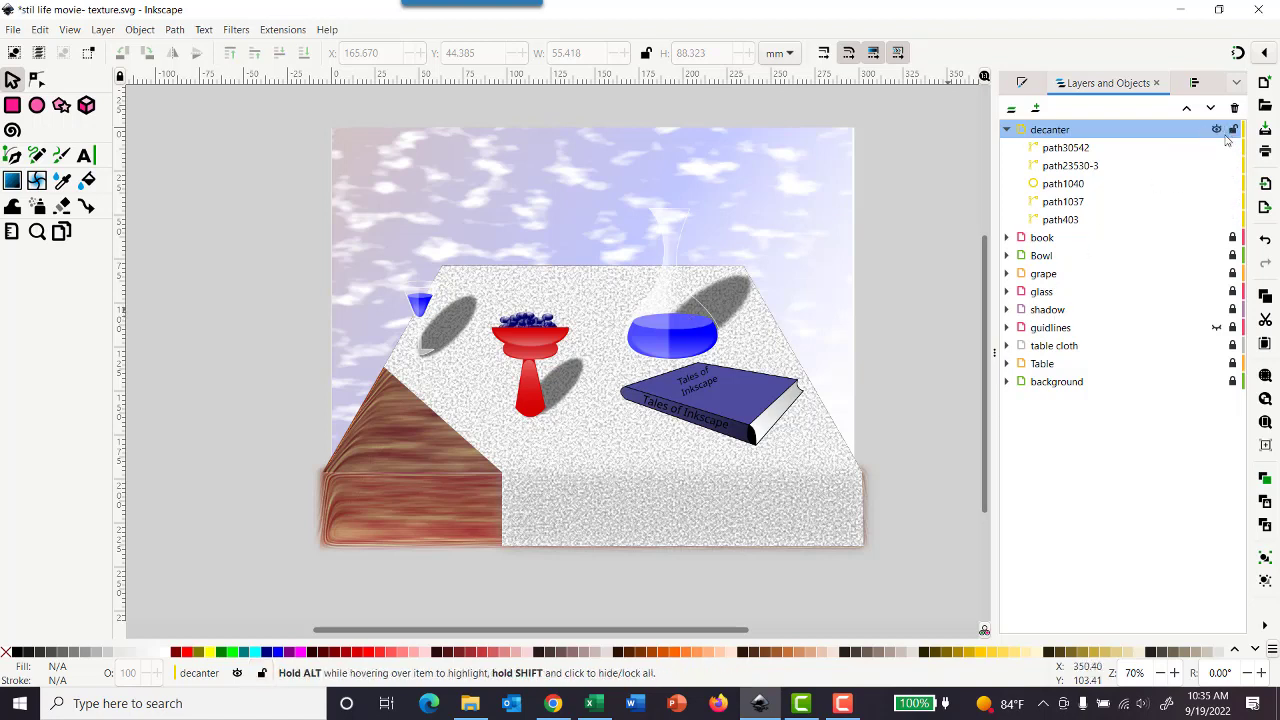
left_click(693, 350)
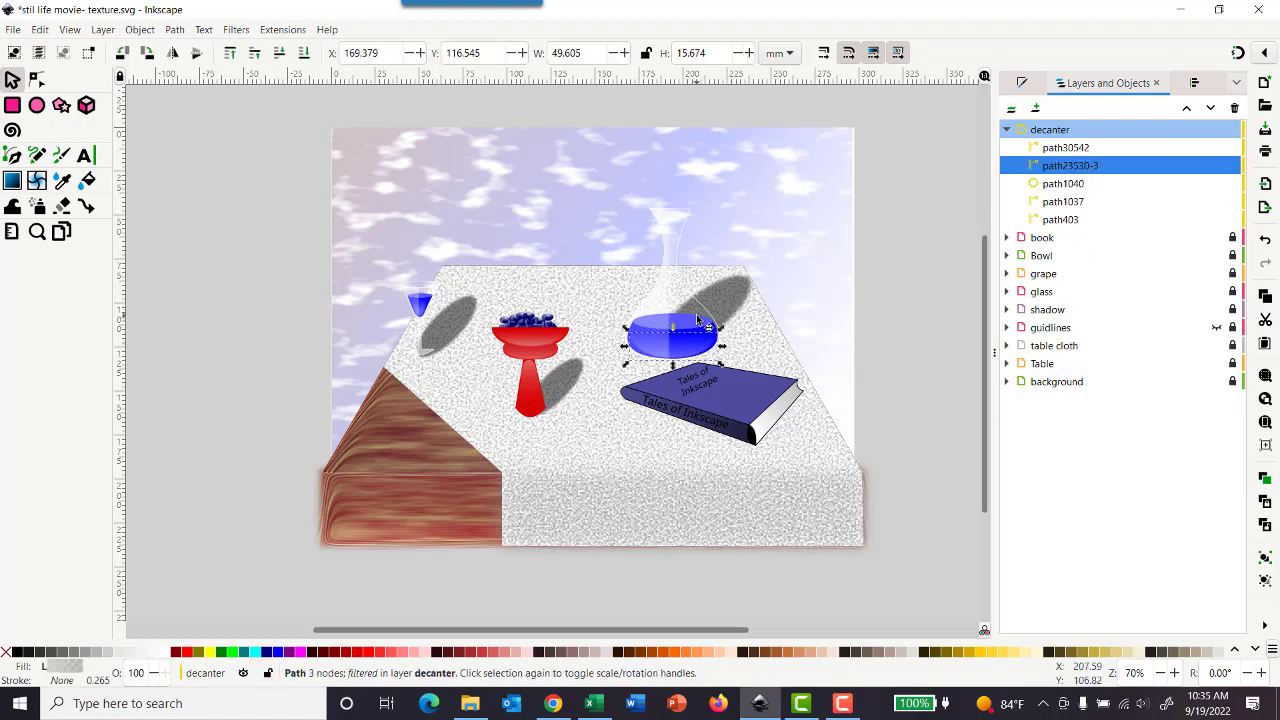
left_click(703, 334)
left_click(705, 313)
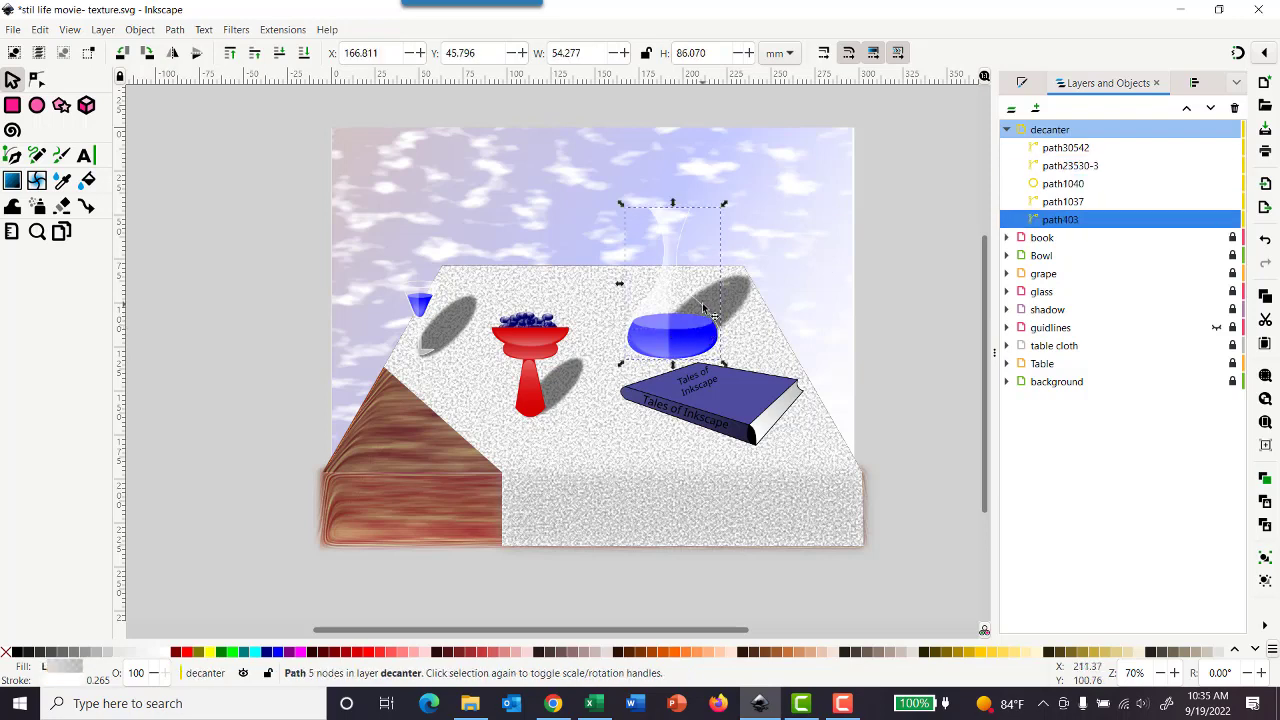
left_click_drag(705, 310, 796, 247)
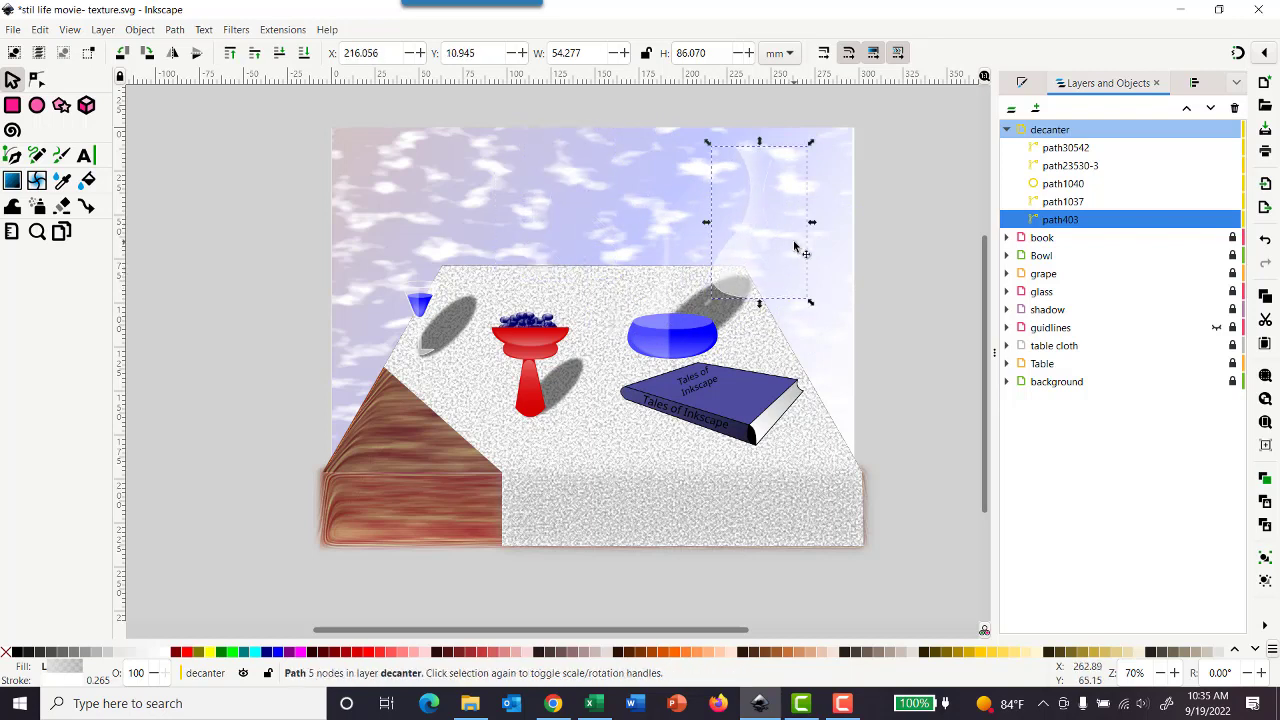
key("ctrl+z")
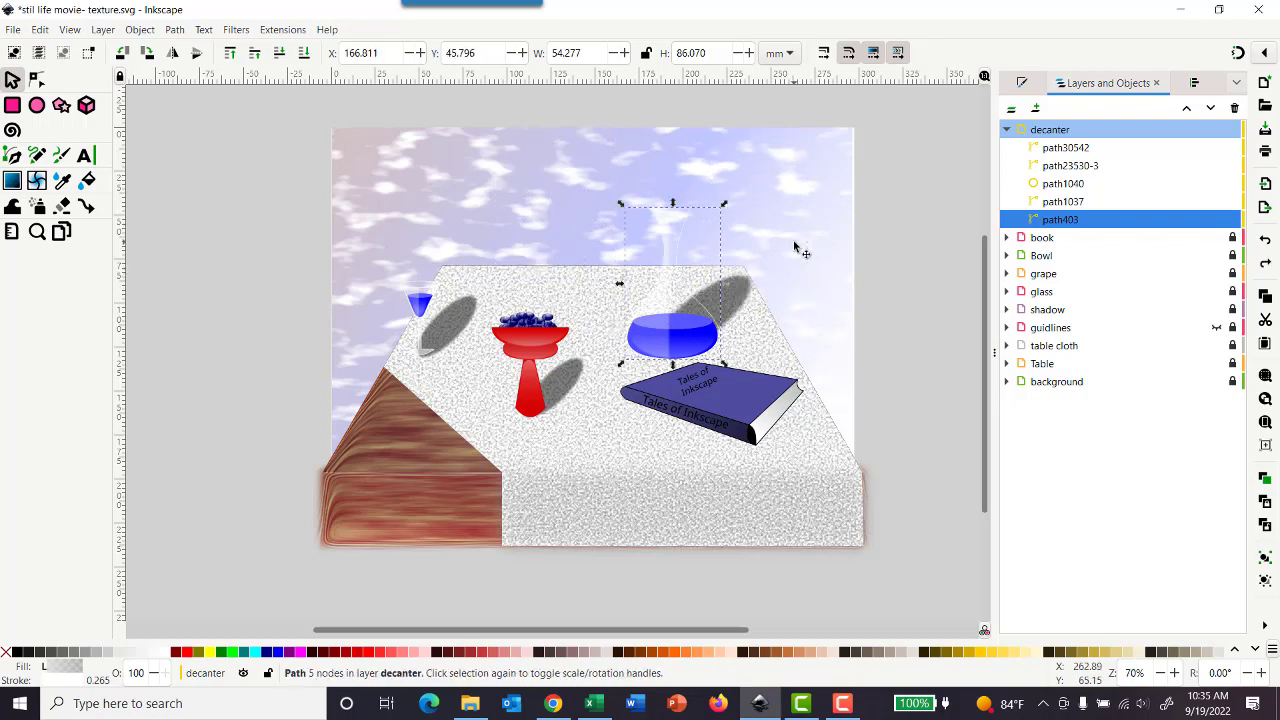
left_click(918, 173)
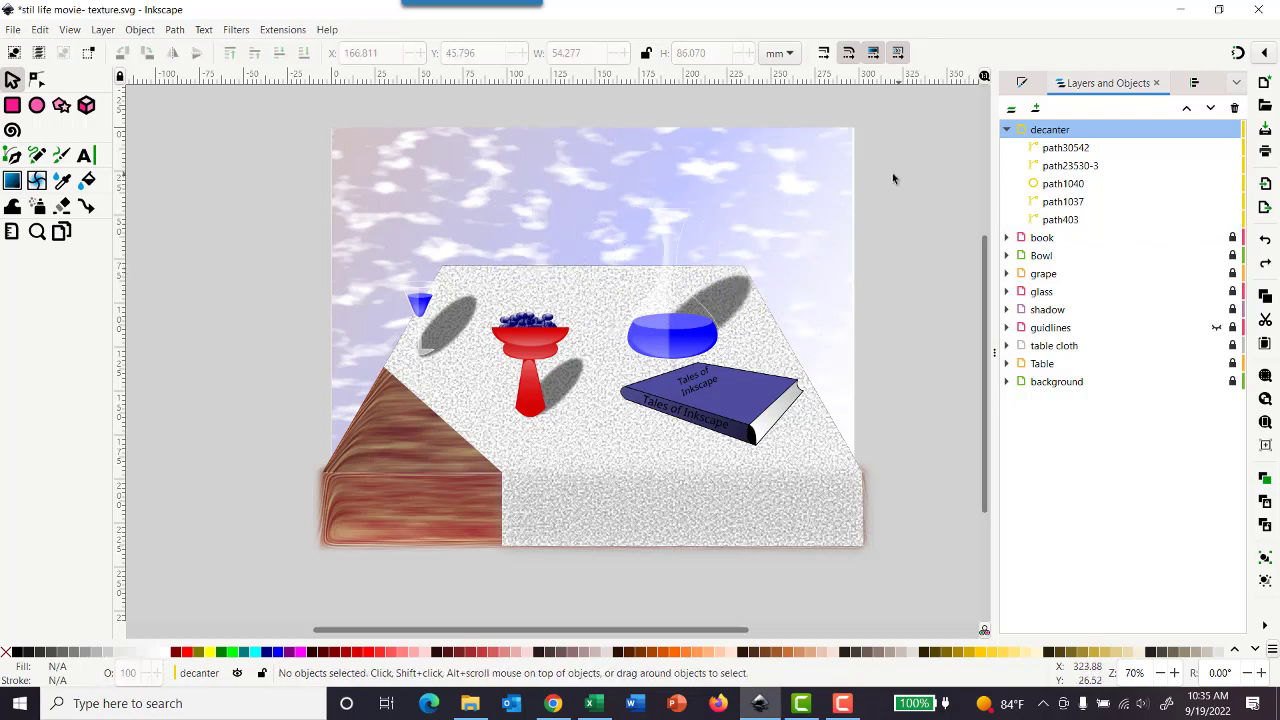
left_click(1232, 129)
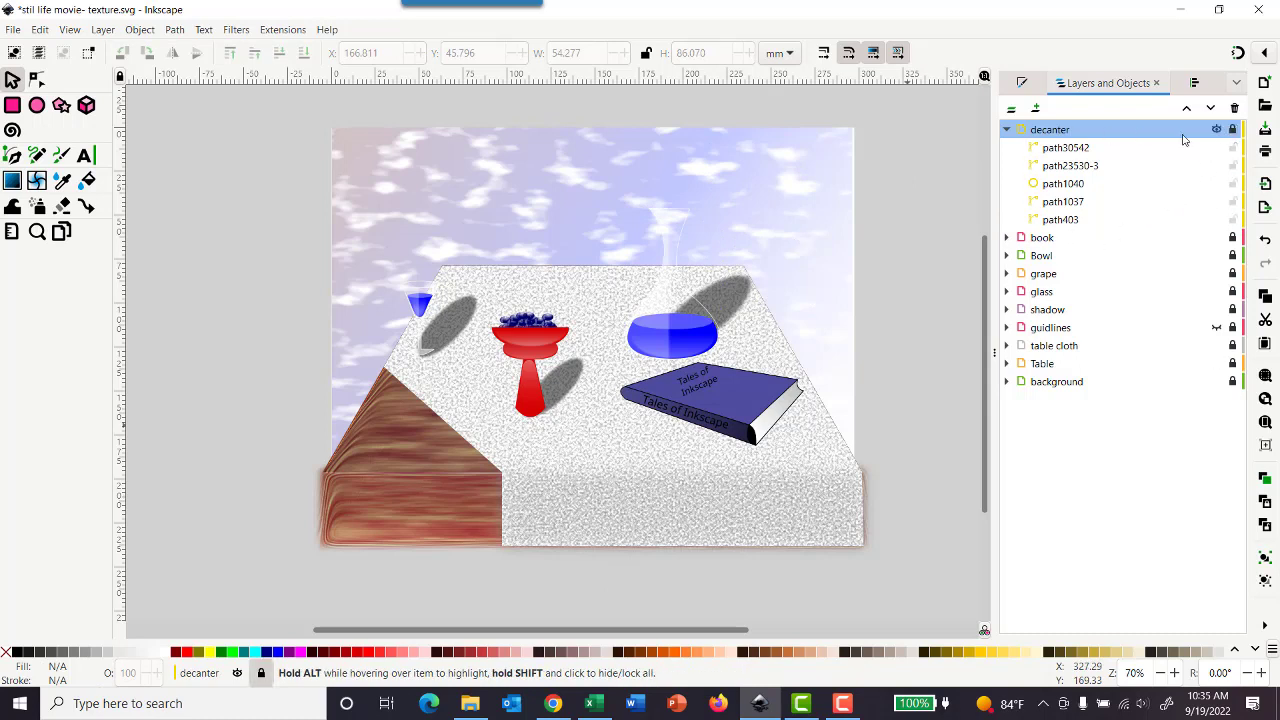
Step: Collapse the decanter layer and save the document
left_click(1006, 129)
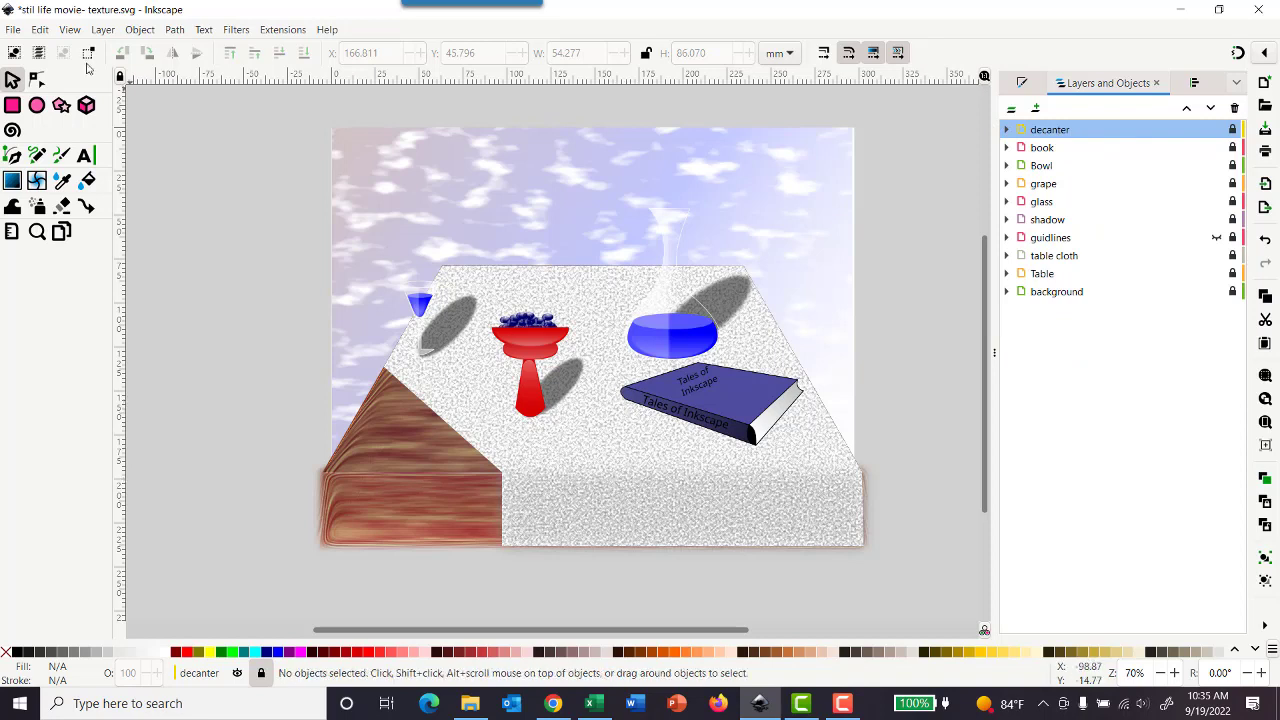
left_click(15, 32)
left_click(31, 147)
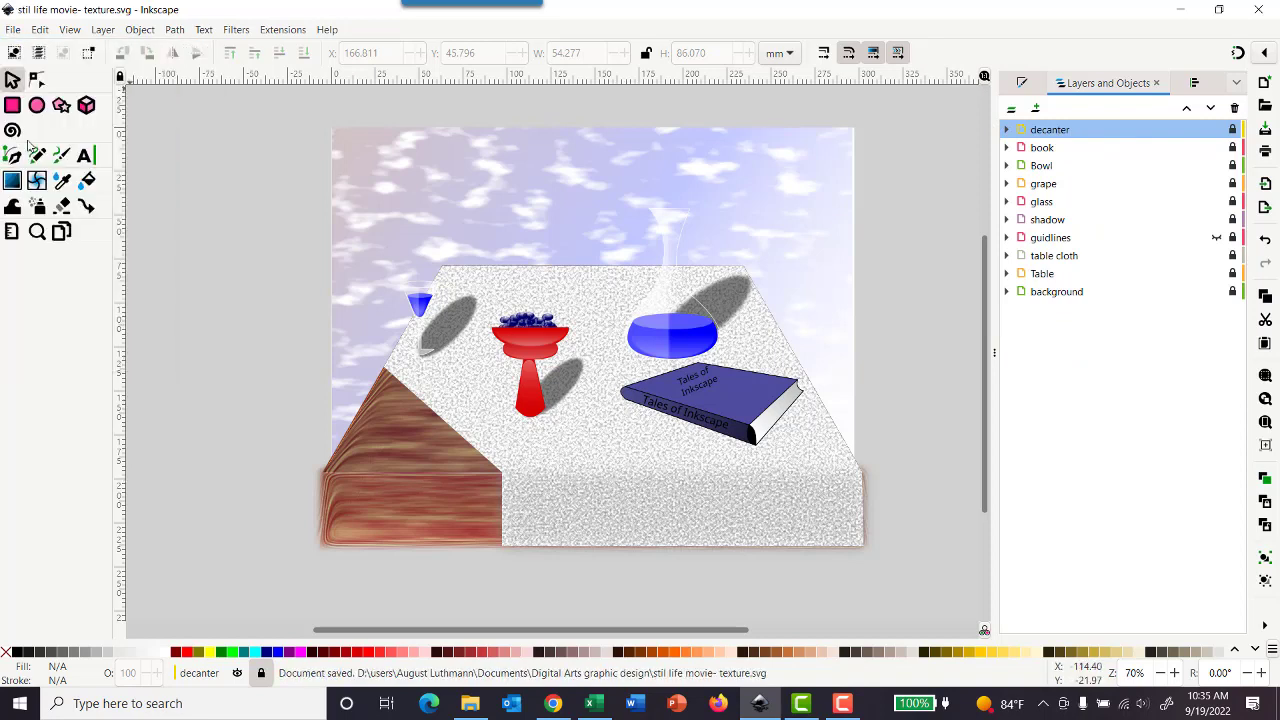
left_click(13, 28)
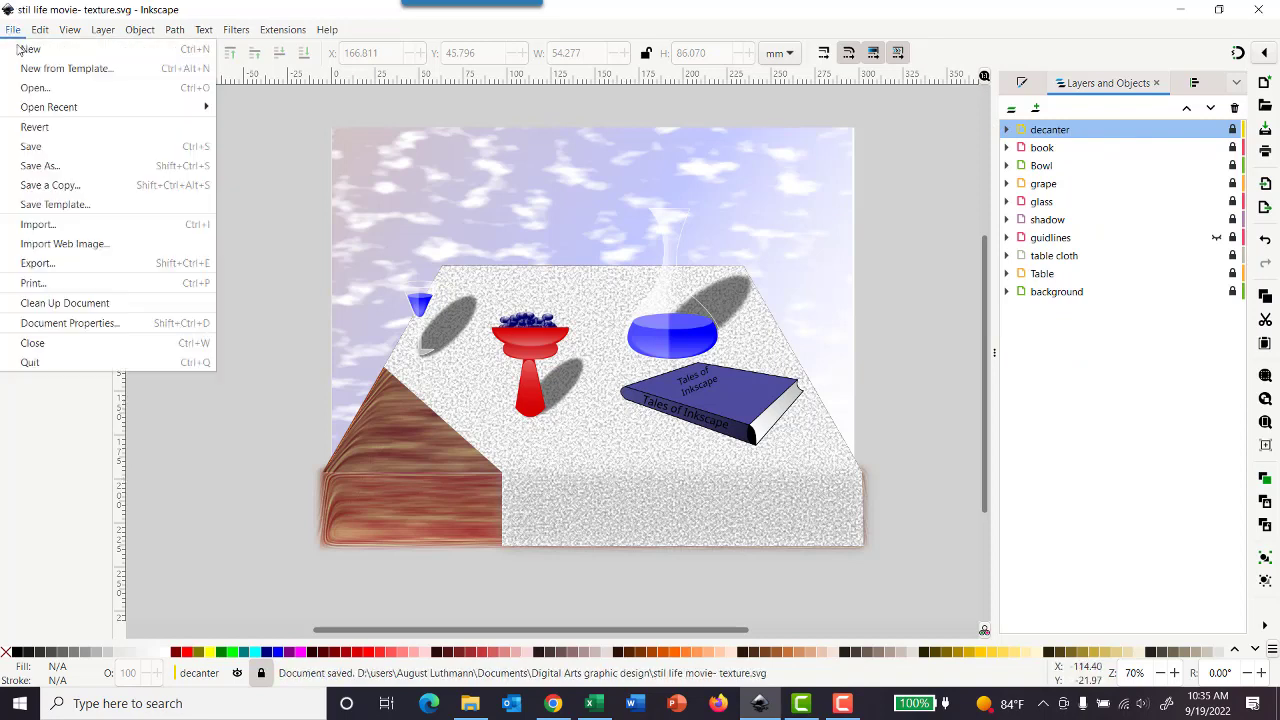
left_click(34, 146)
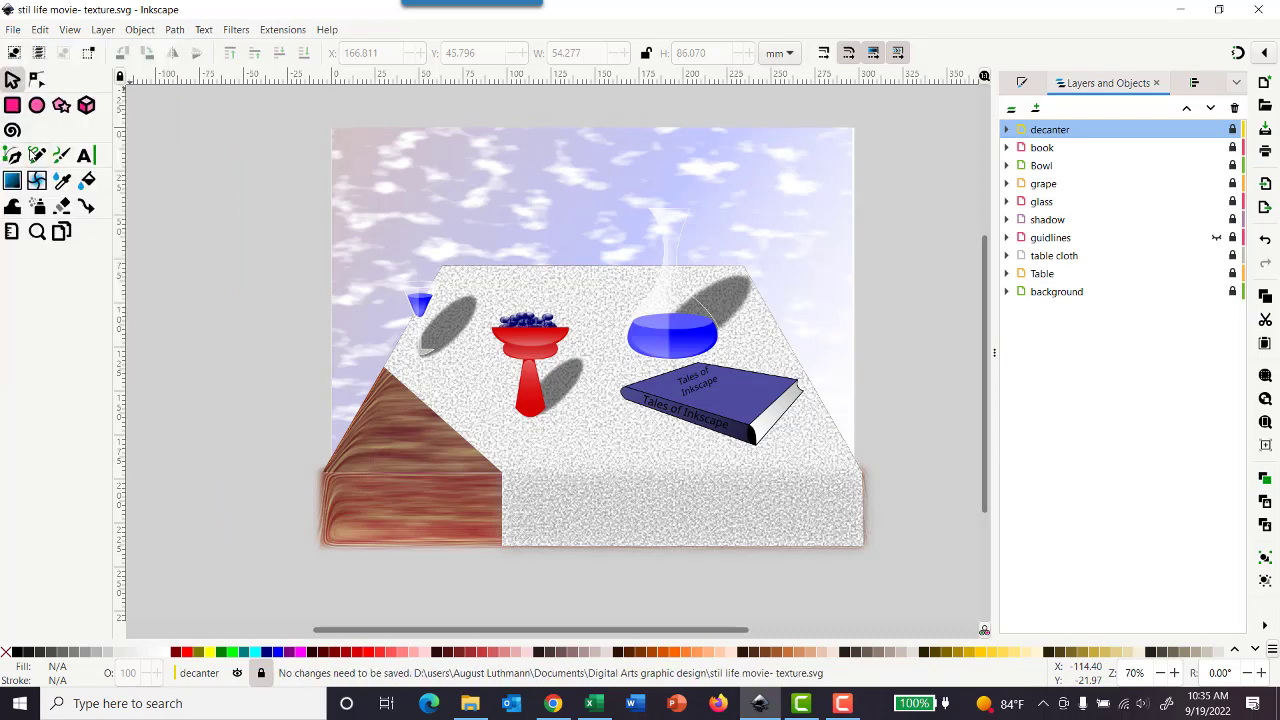
Step: Set up a PNG export of the document with the file name "Still life movie" in the Digital Arts graphic design folder
left_click(15, 34)
left_click(38, 262)
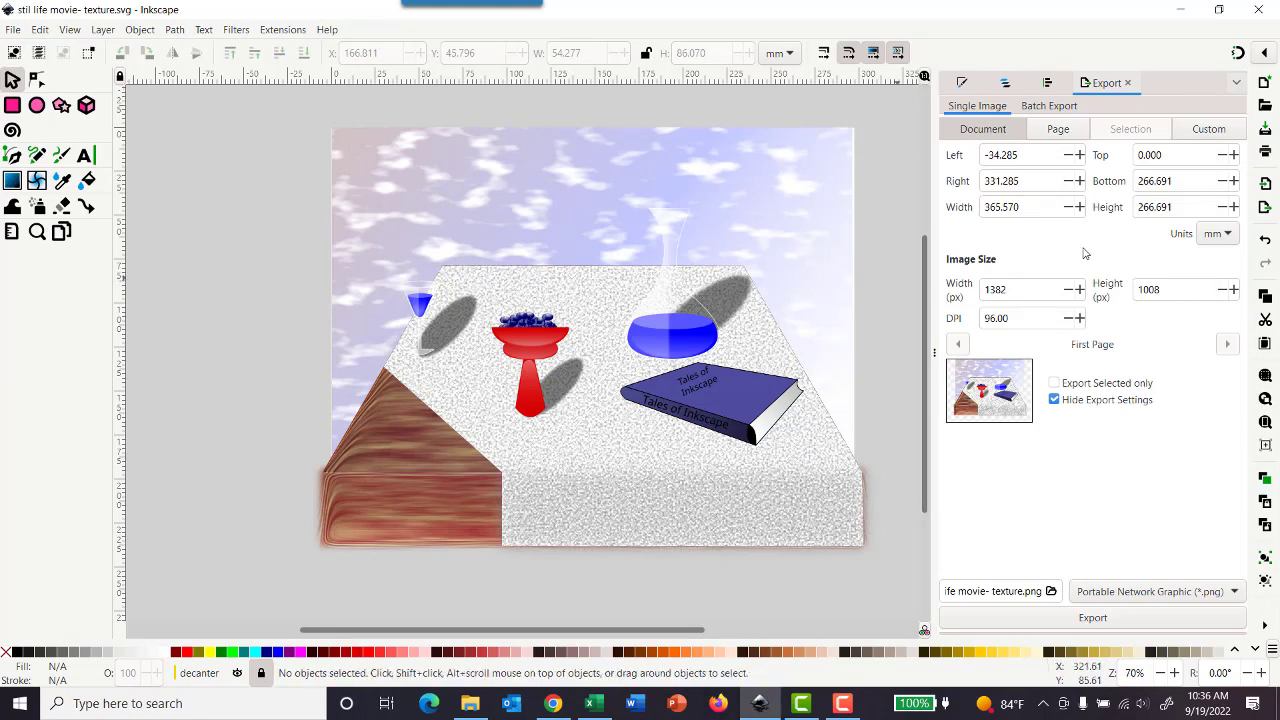
left_click(1050, 592)
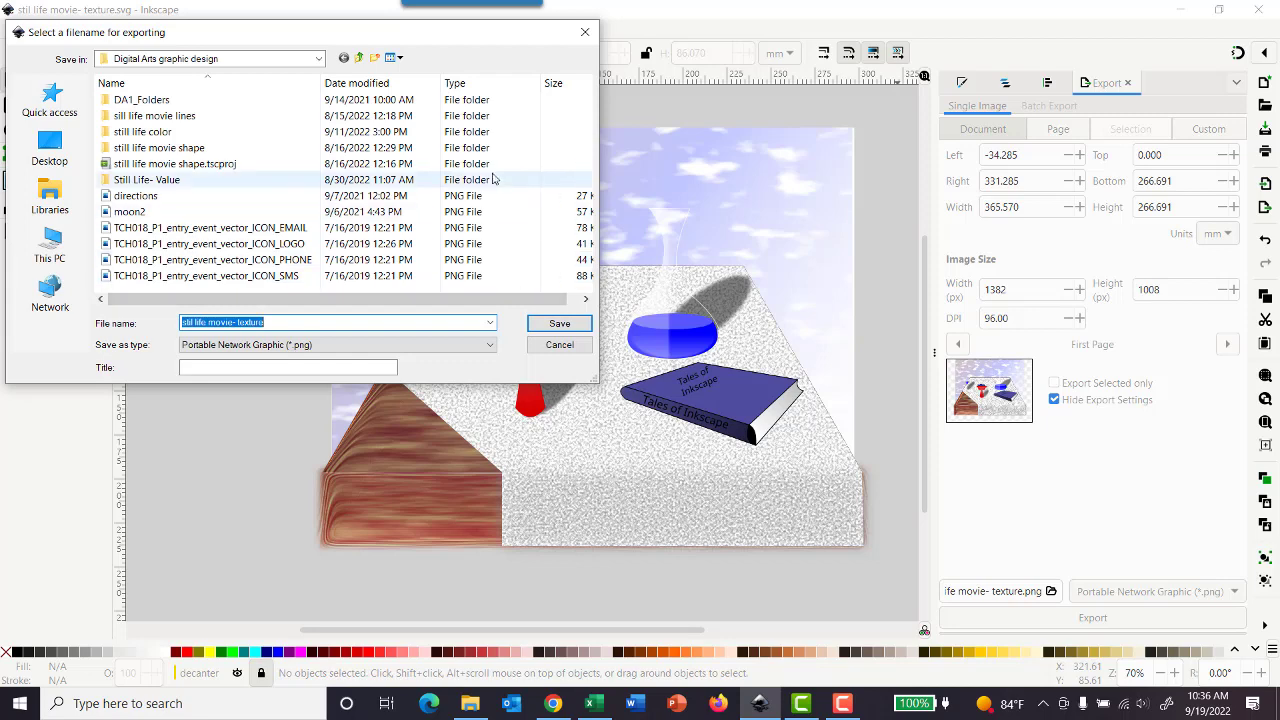
type("St")
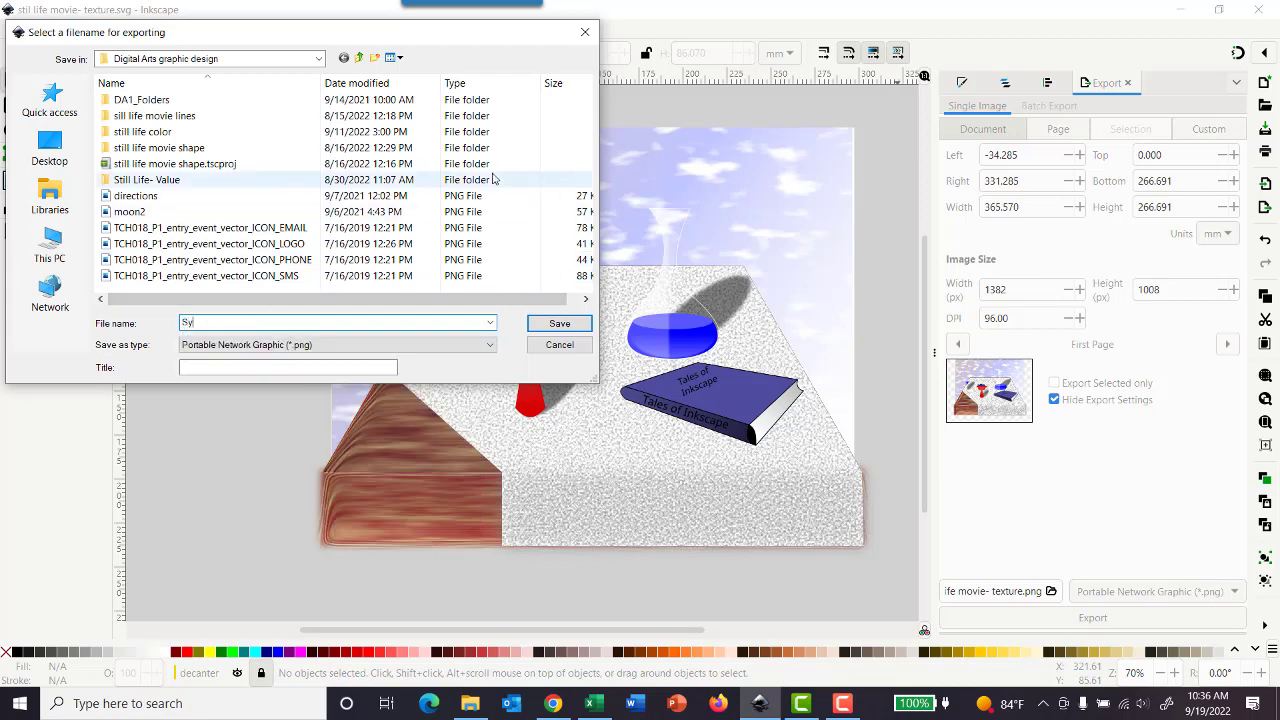
type("ill life")
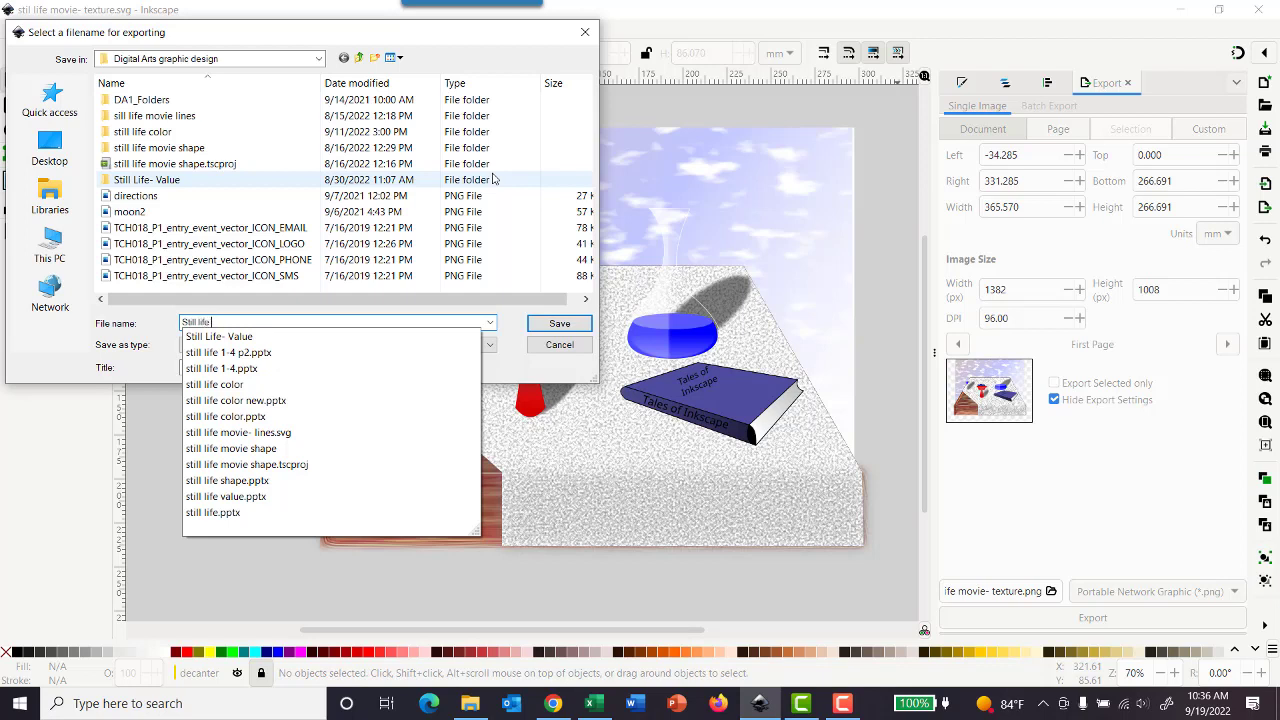
type(" movie")
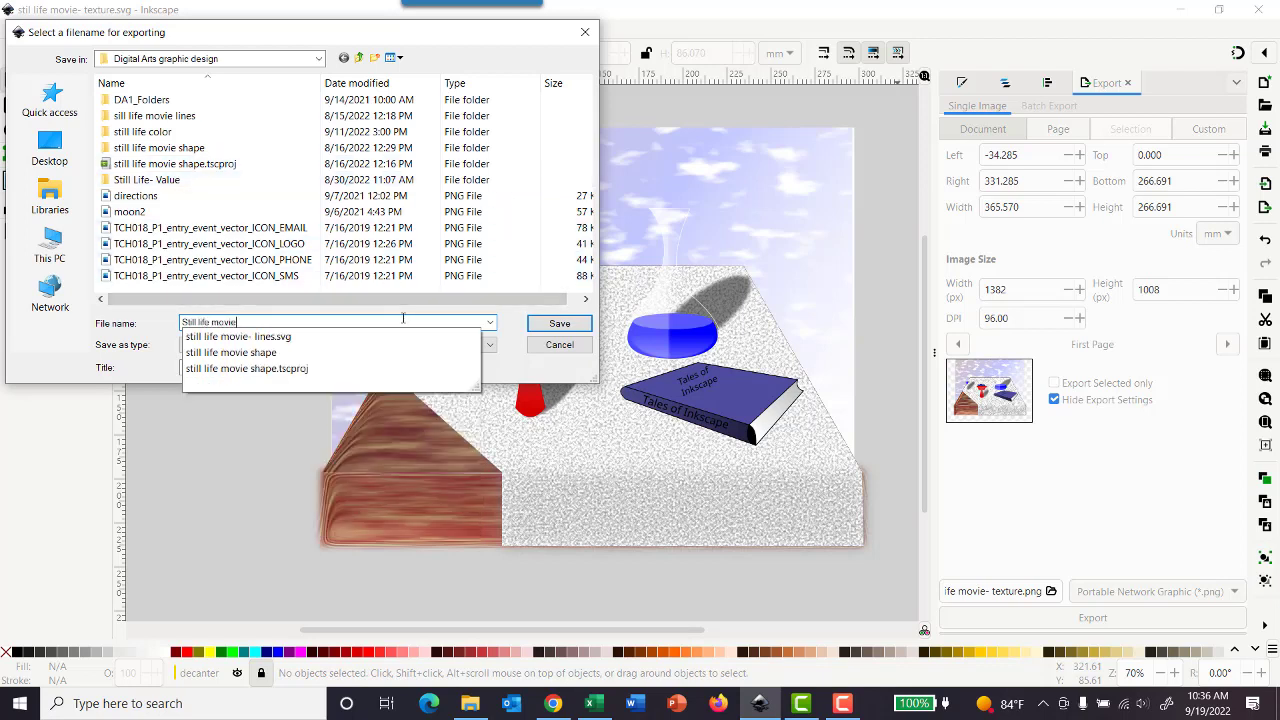
left_click(519, 320)
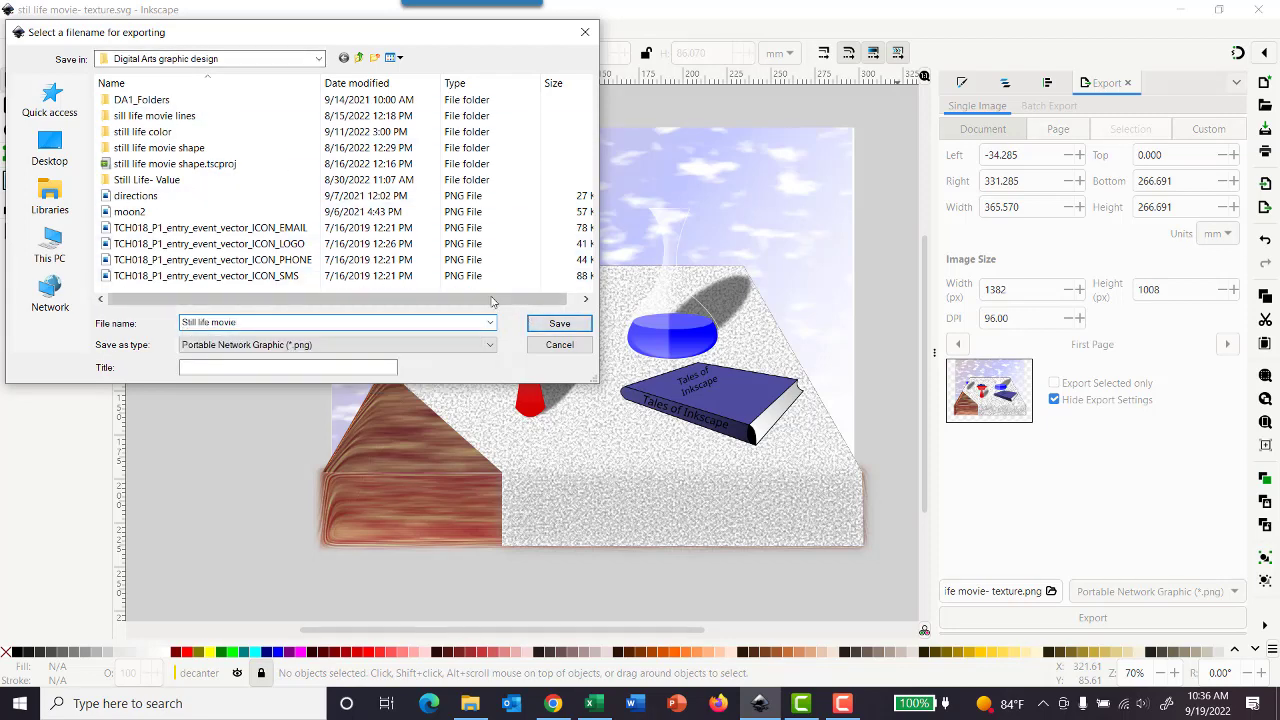
left_click(555, 323)
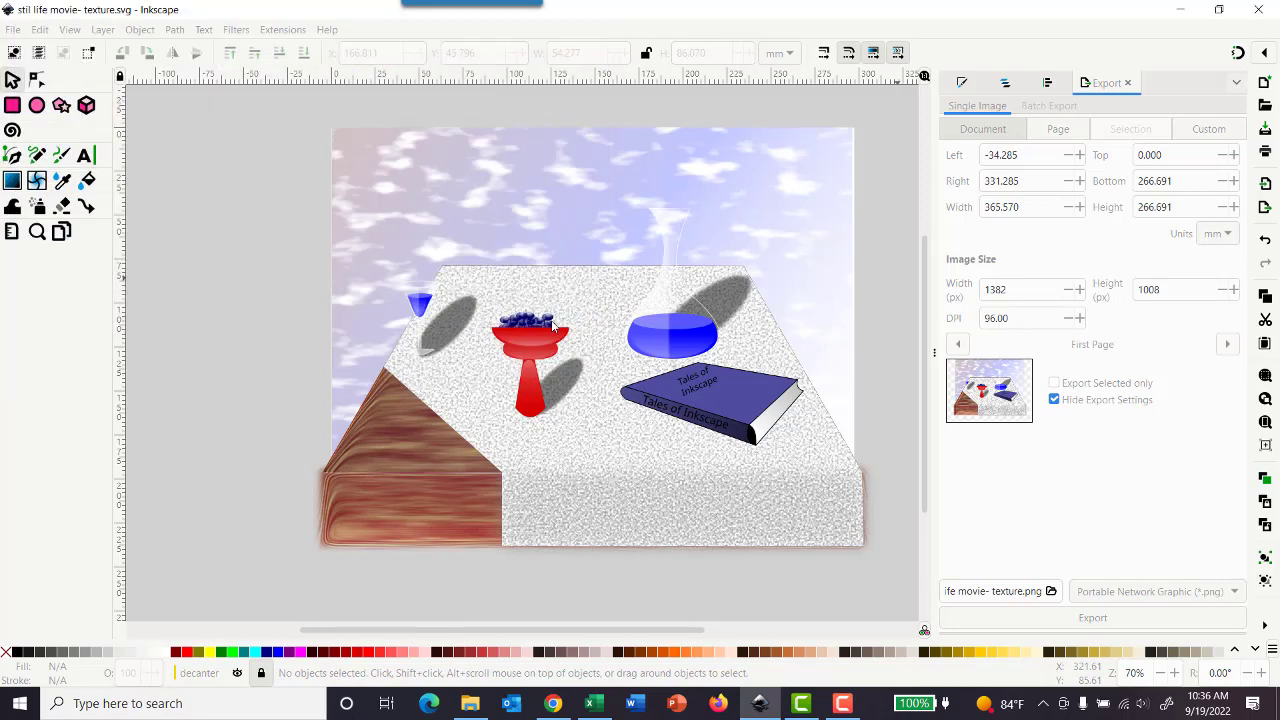